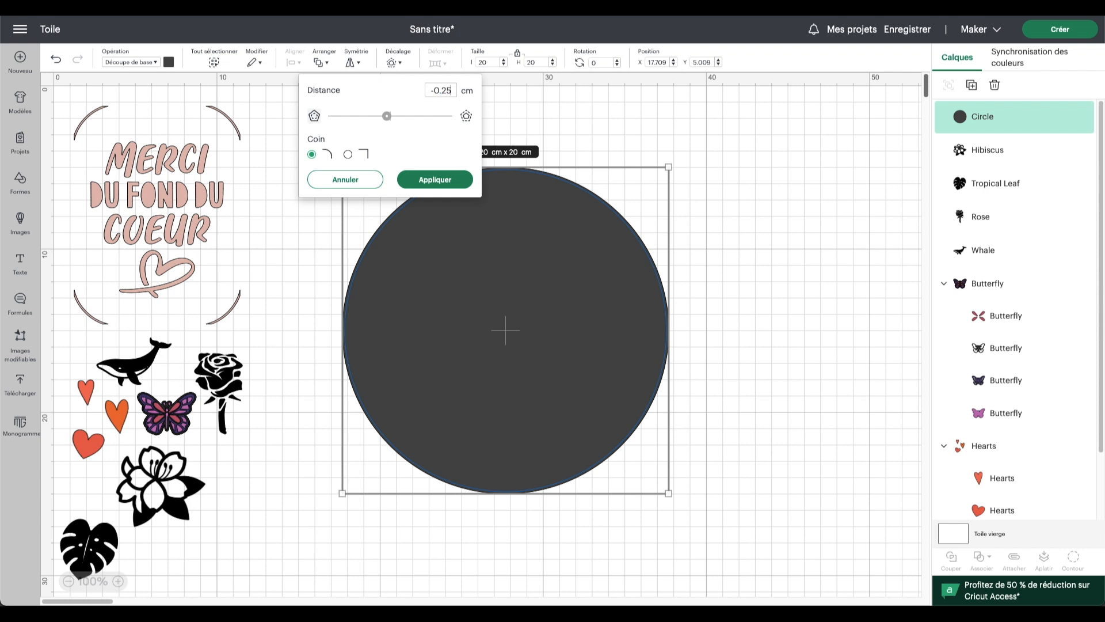
Step: Offset the 20 cm circle inward by -0.25 cm and subtract the offset from the circle to leave a thin ring
left_click(440, 180)
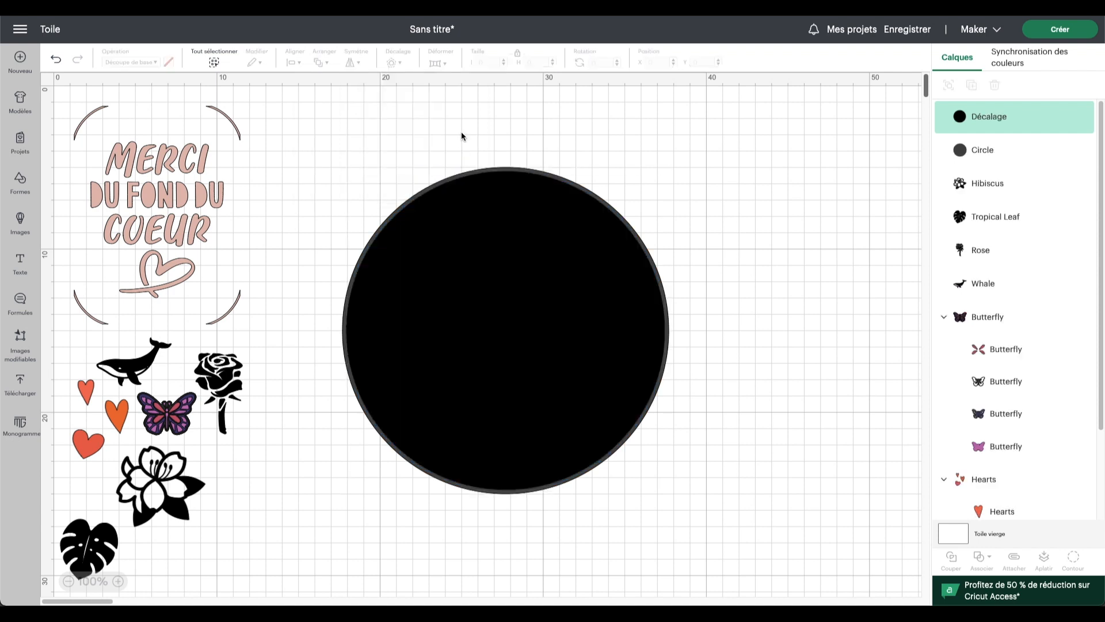
left_click_drag(383, 144, 485, 253)
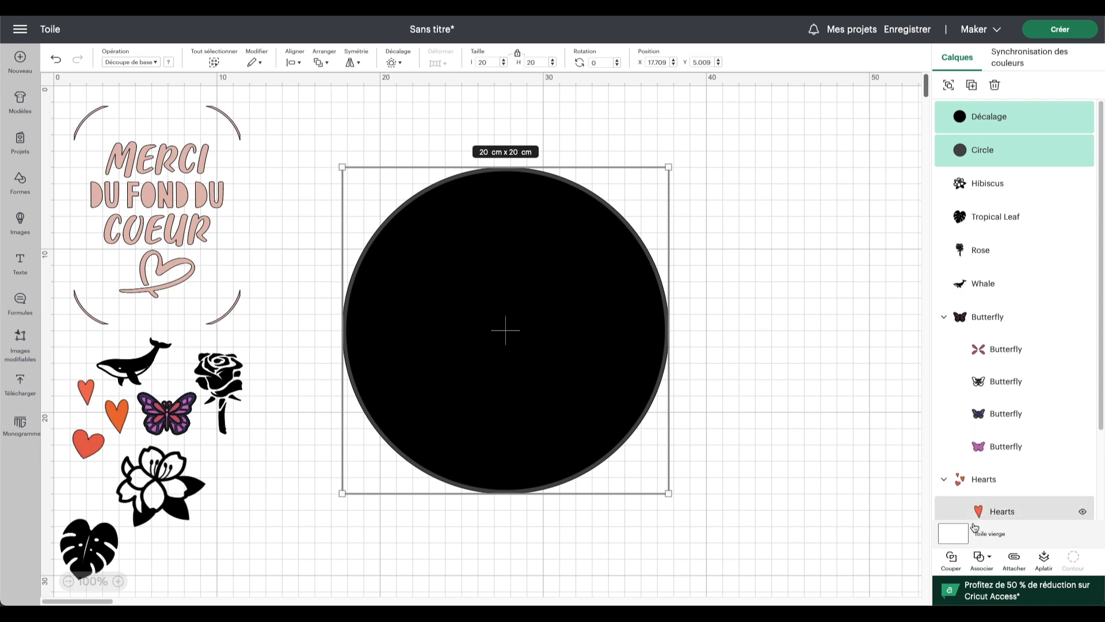
left_click(981, 558)
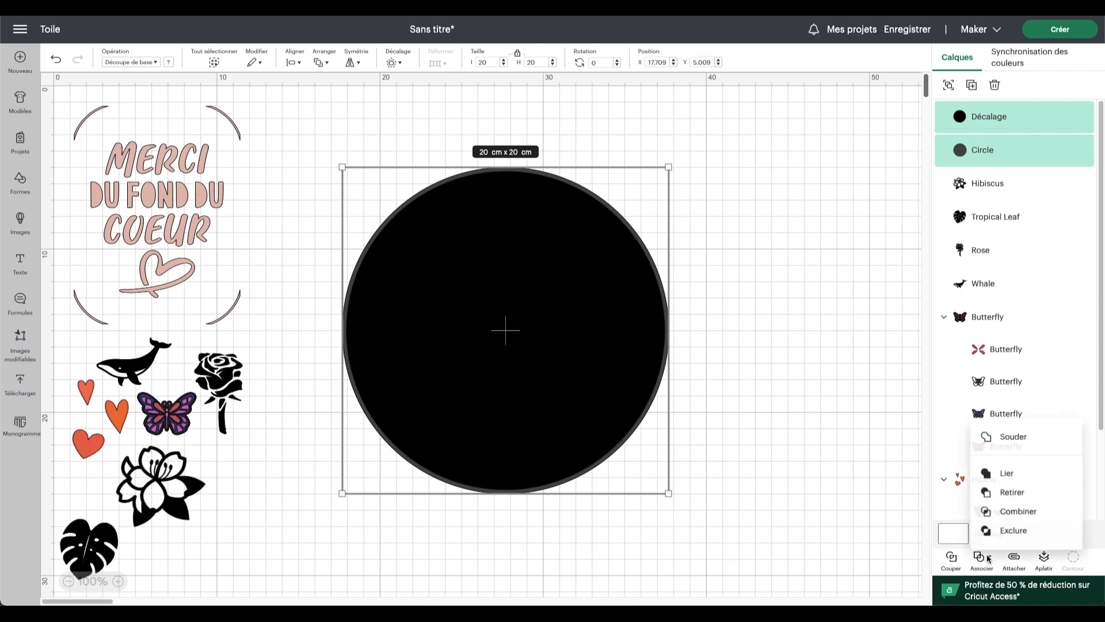
left_click(1013, 490)
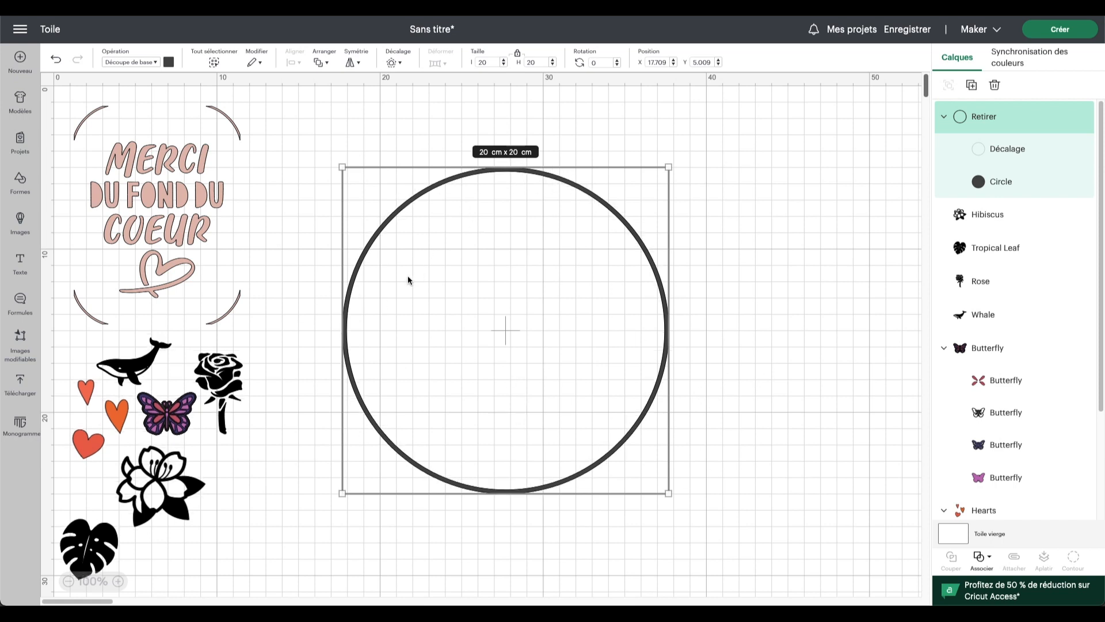
Step: Duplicate the ring twice and place both copies slightly shifted over the original so the three rings overlap
left_click(972, 86)
left_click_drag(296, 425, 569, 476)
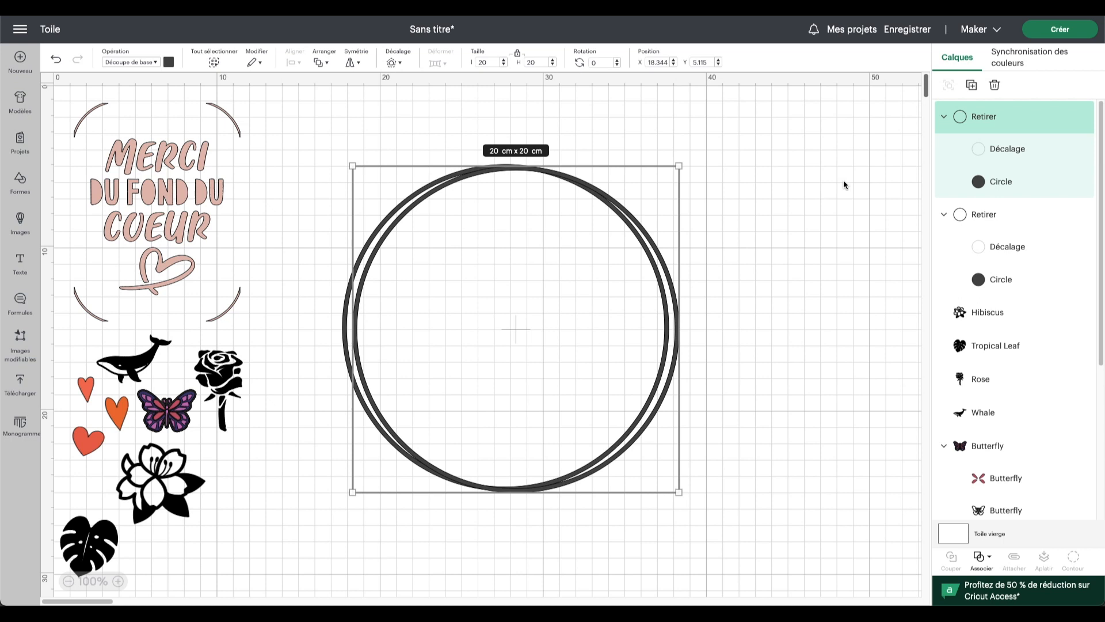
left_click(971, 85)
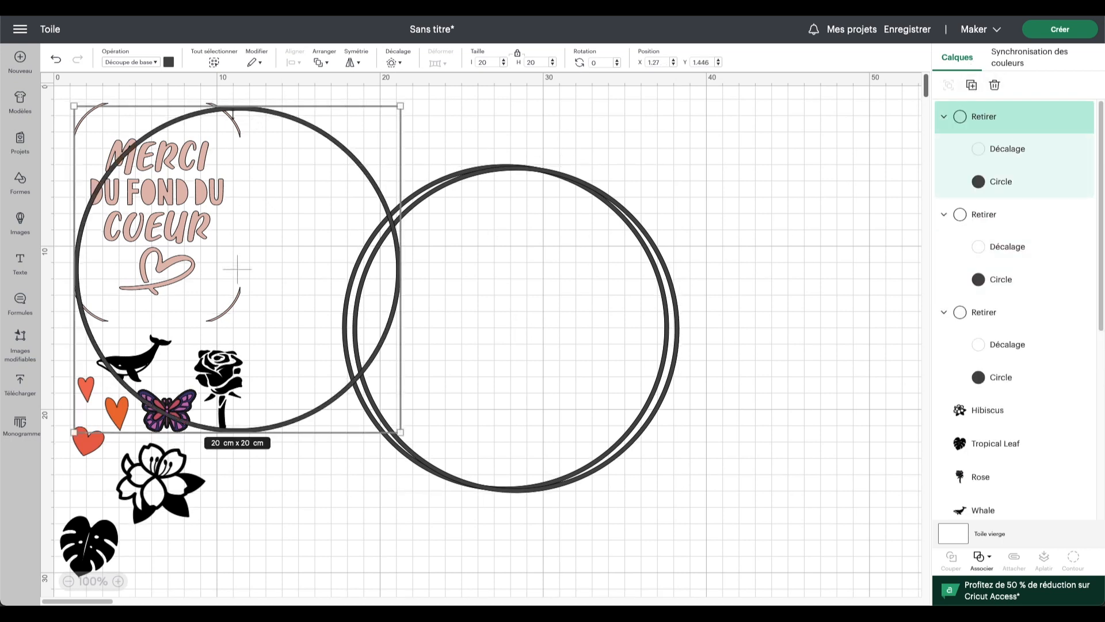
left_click_drag(347, 155, 606, 210)
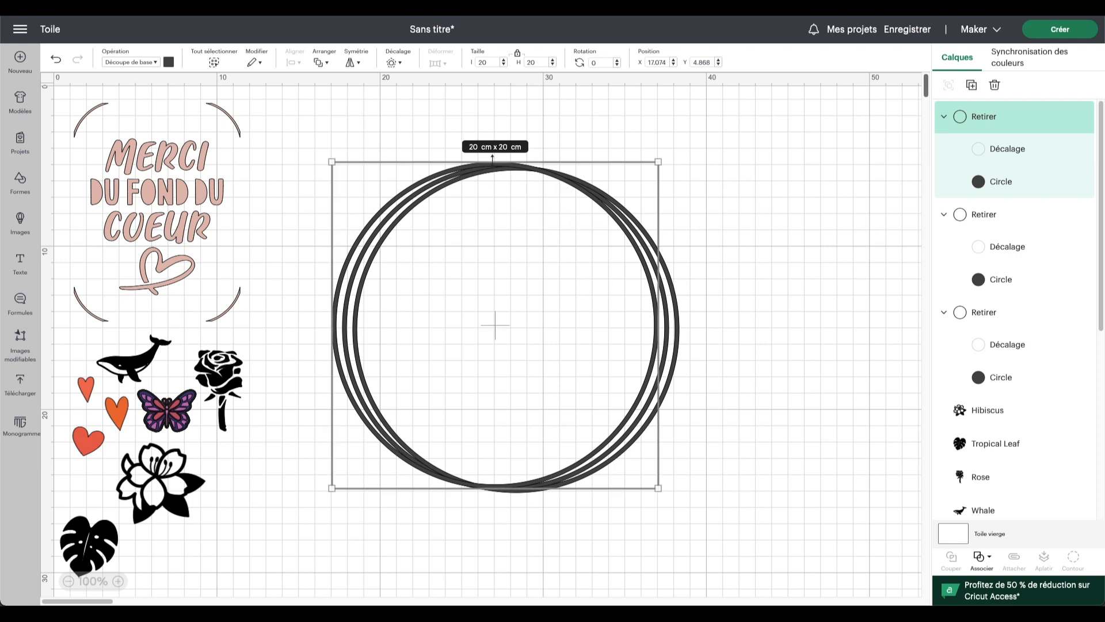
left_click(498, 488)
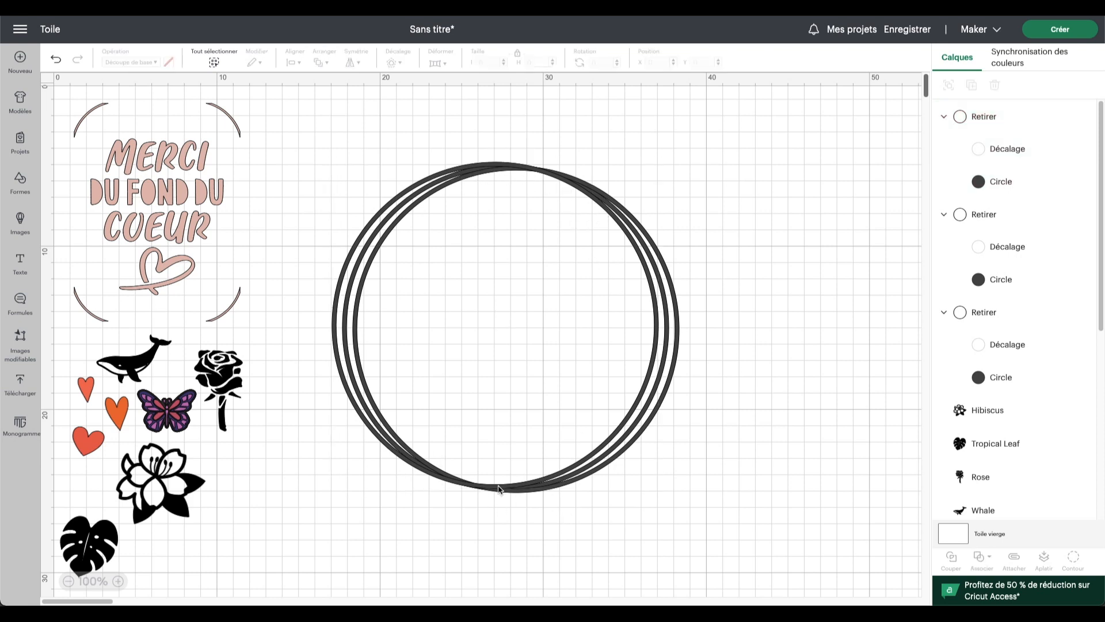
Step: Unite the three overlapping rings into one shape with Lier
left_click_drag(451, 127, 621, 304)
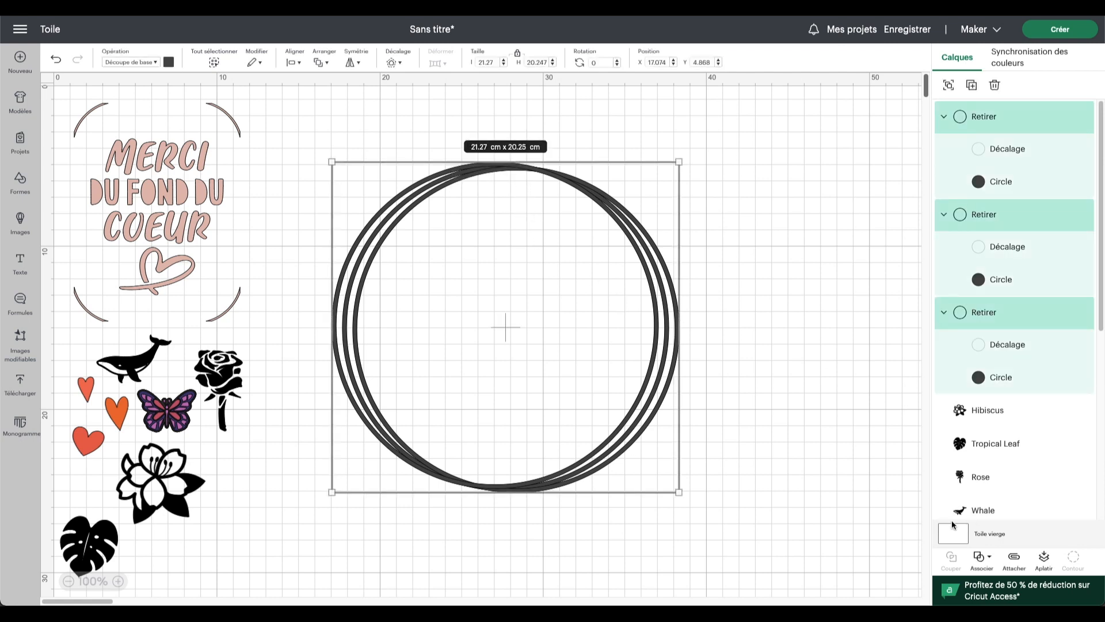
left_click(982, 558)
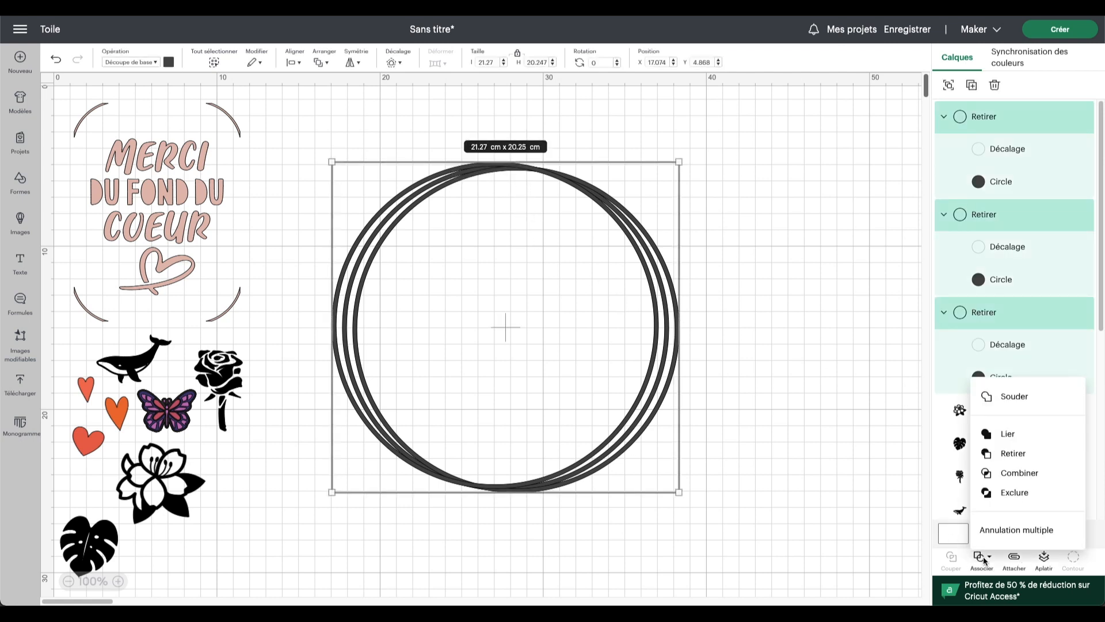
left_click(1030, 434)
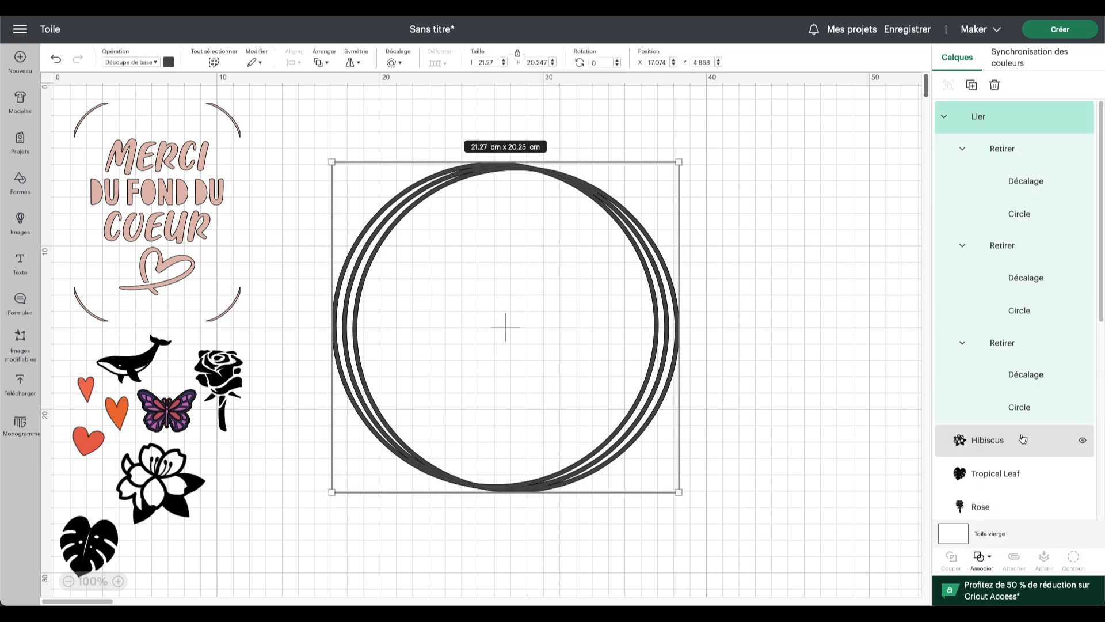
left_click(742, 311)
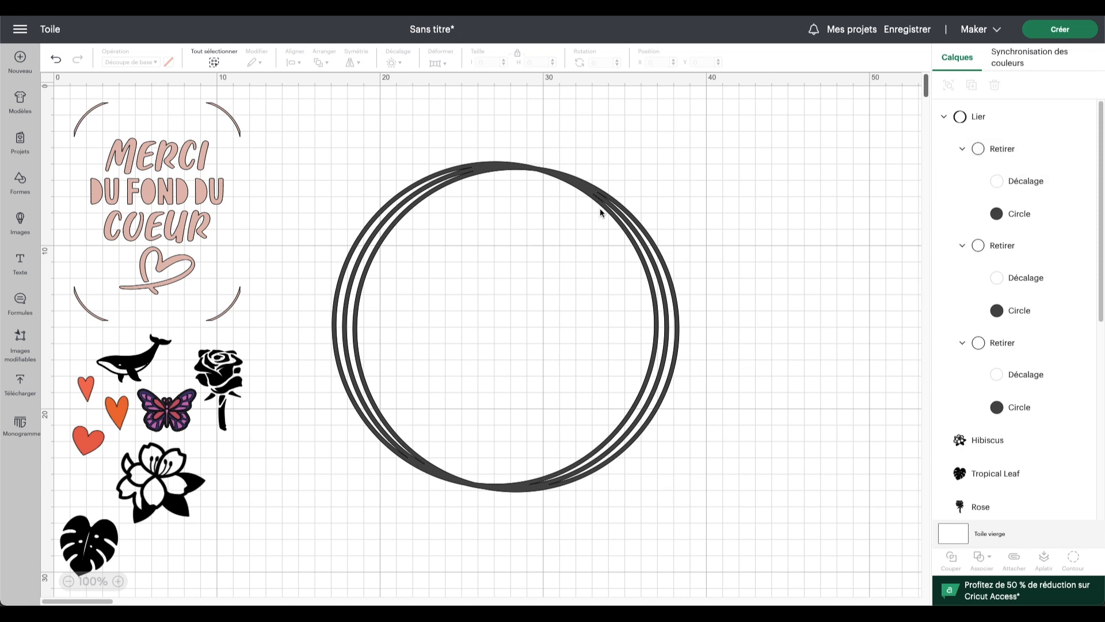
Step: Try moving the first ring inside the united shape, and undo the move
left_click(1005, 149)
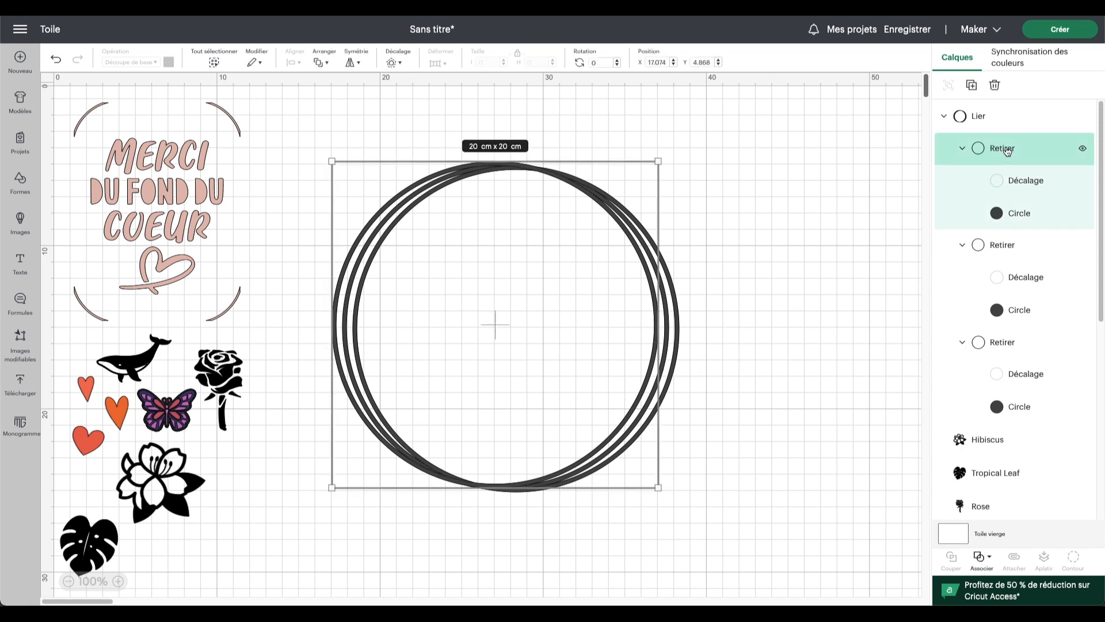
mouse_move(543, 172)
left_mouse_down()
mouse_move(566, 168)
mouse_move(557, 186)
left_mouse_up()
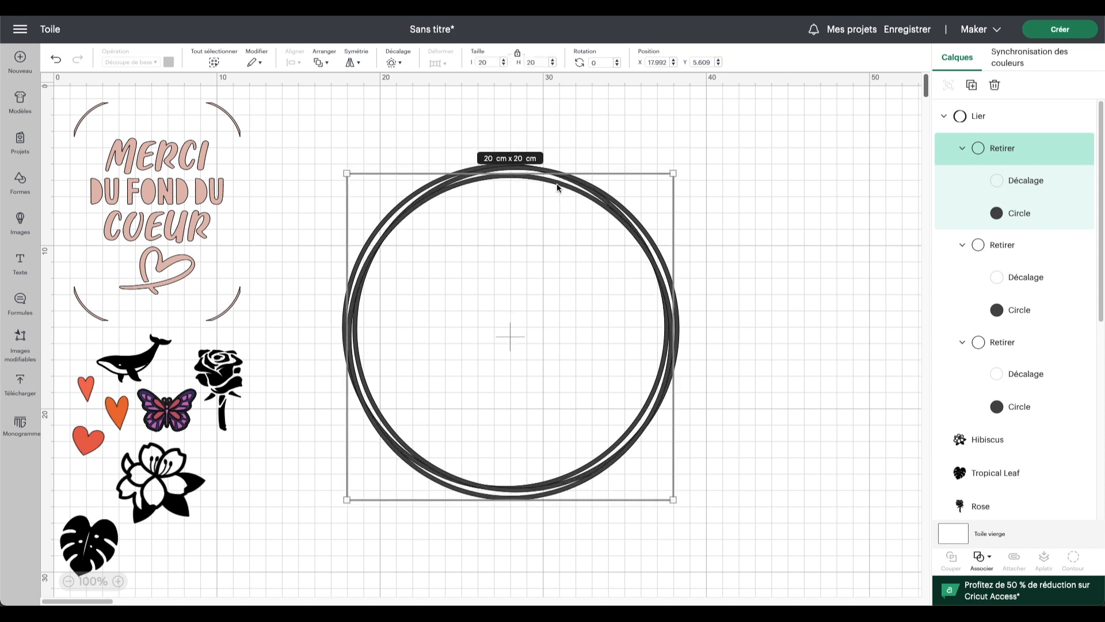
left_click(695, 192)
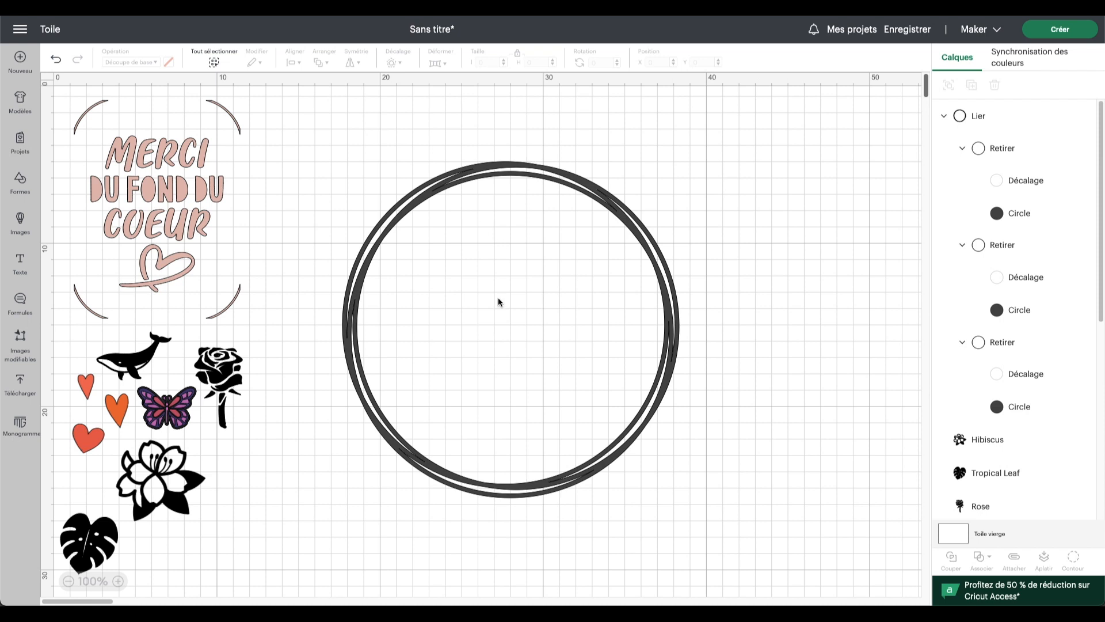
left_click(56, 60)
left_click(56, 59)
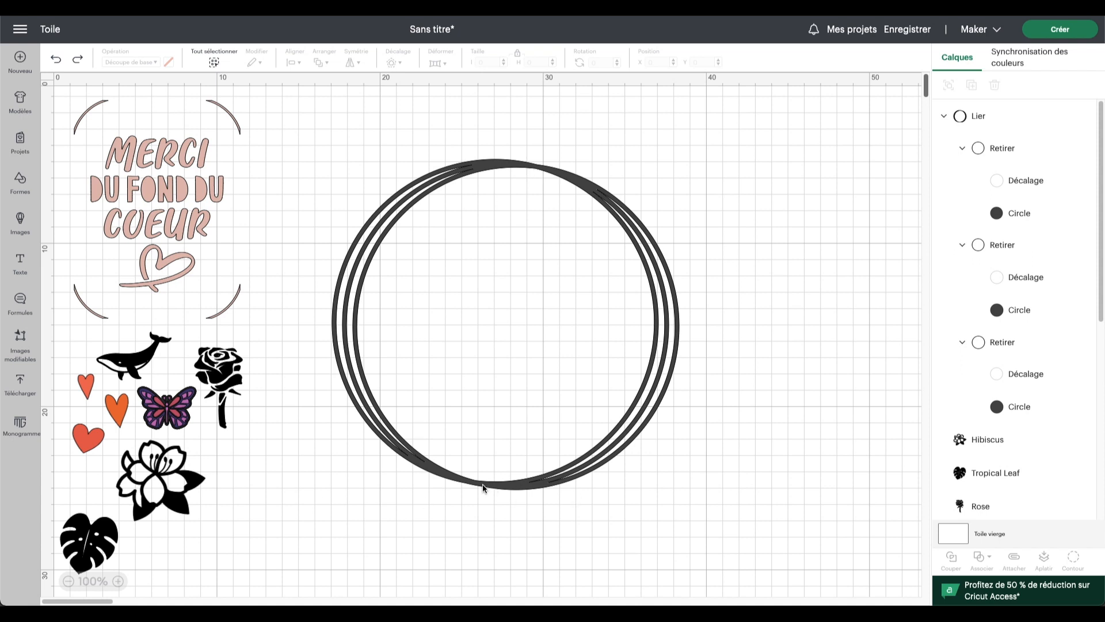
Step: Shrink the united rings to about 8.68 × 8.26 cm and set them aside at about X 44.56, Y 1.27
left_click_drag(458, 483, 705, 425)
left_click_drag(578, 454, 782, 190)
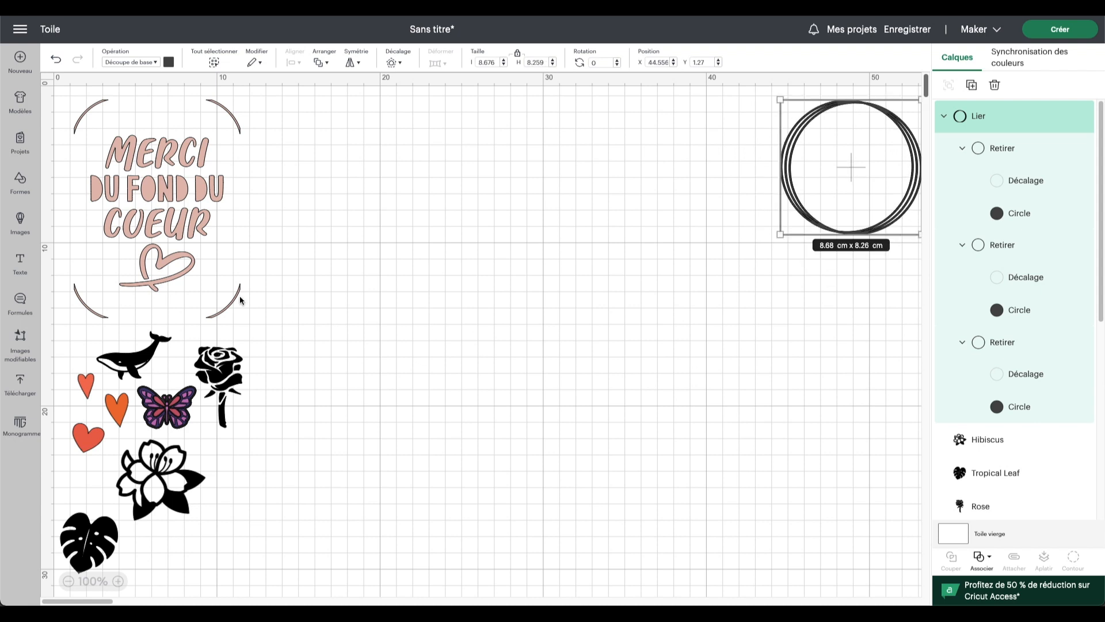
Step: Insert an octagon, set its size to 20 × 20 cm and place it at about X 18.13, Y 5.26
left_click(21, 178)
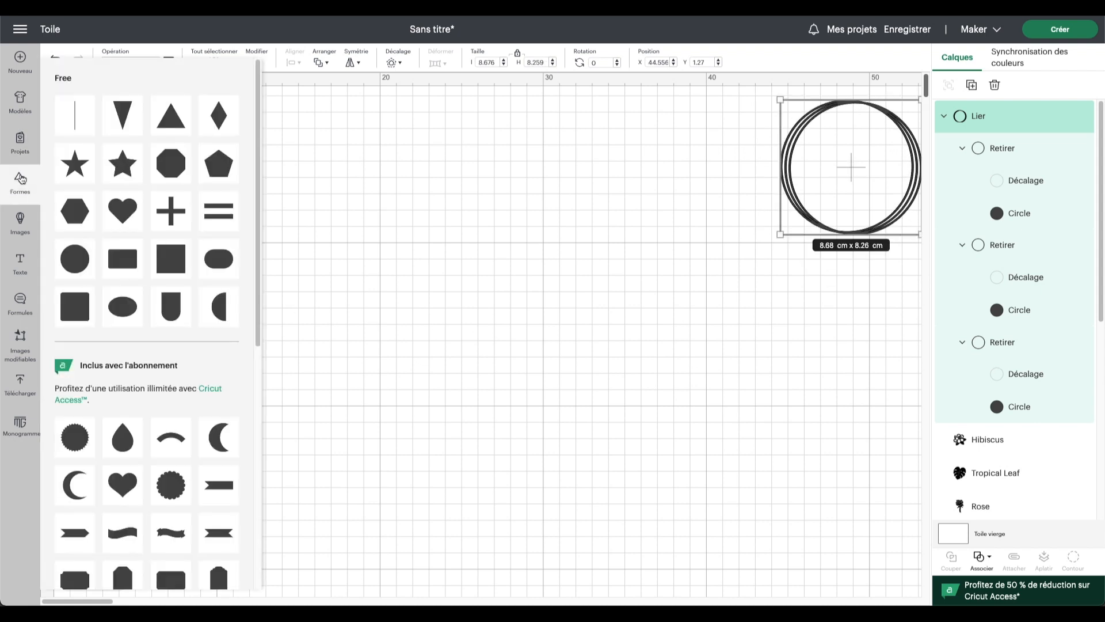
left_click(171, 157)
left_click_drag(138, 138, 521, 284)
left_click(493, 63)
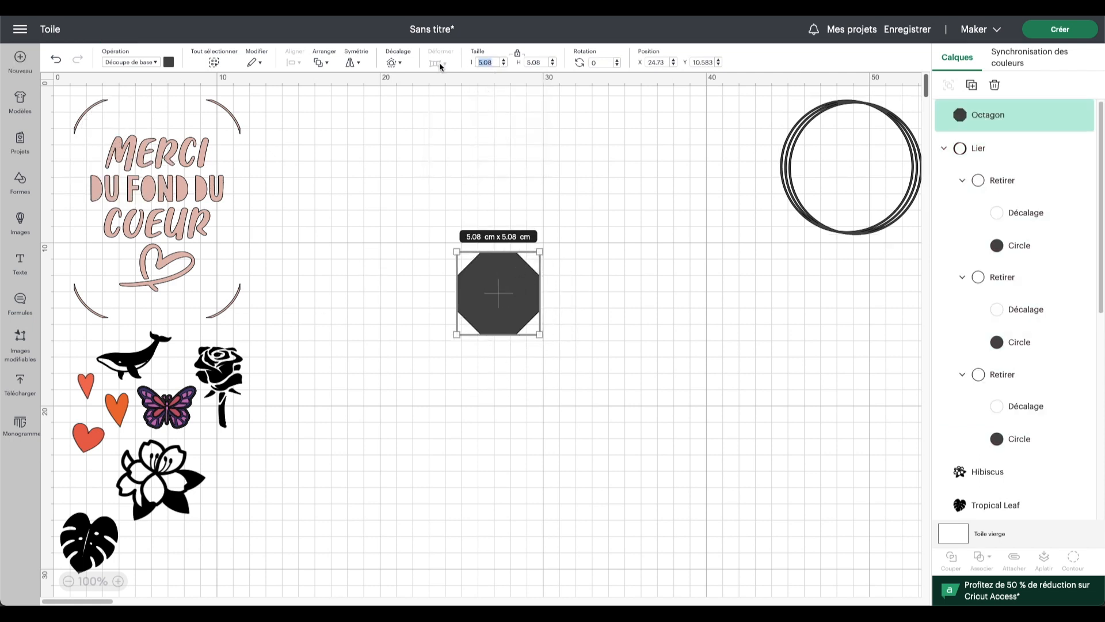
type("20")
key("Return")
left_click_drag(658, 315, 547, 222)
Step: Offset the octagon inward by -0.25 cm and subtract the offset from it to leave a thin outline
left_click(394, 63)
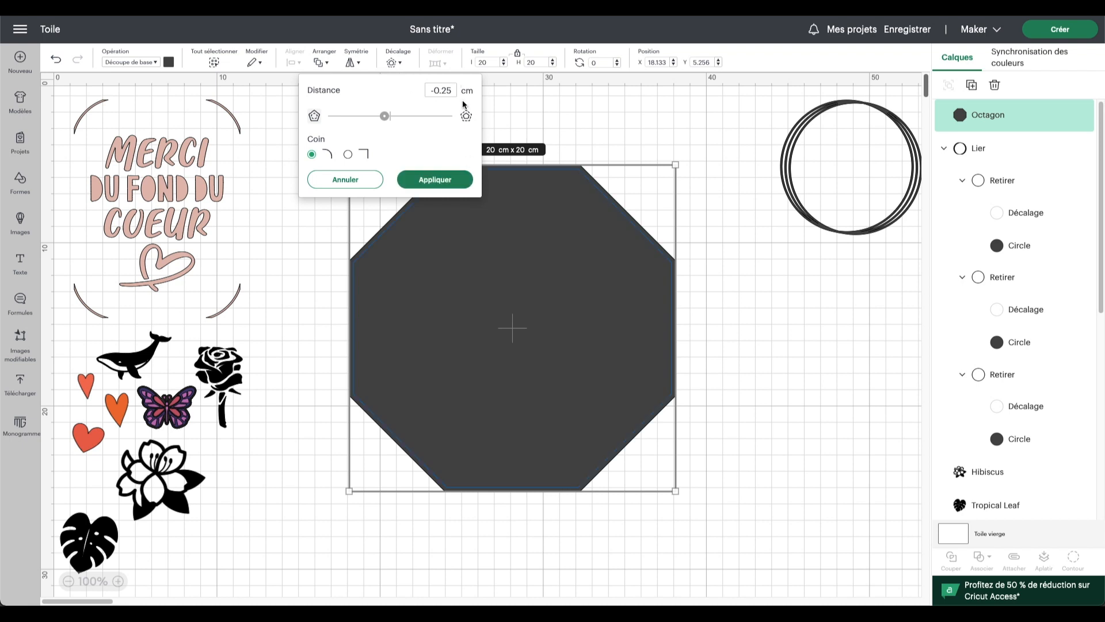
left_click(436, 180)
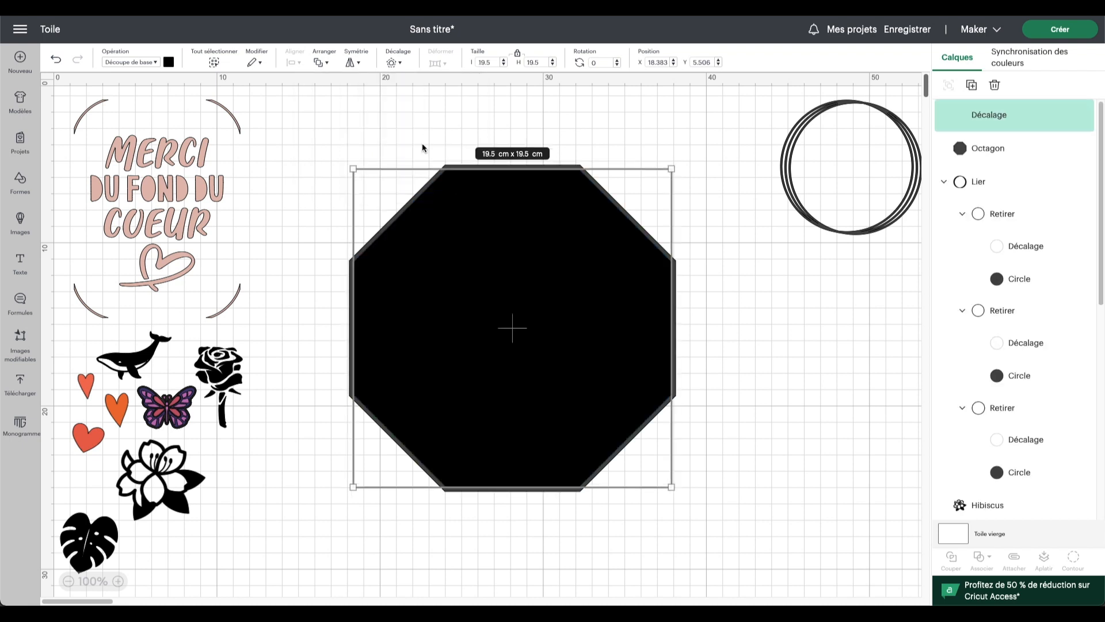
left_click(992, 573)
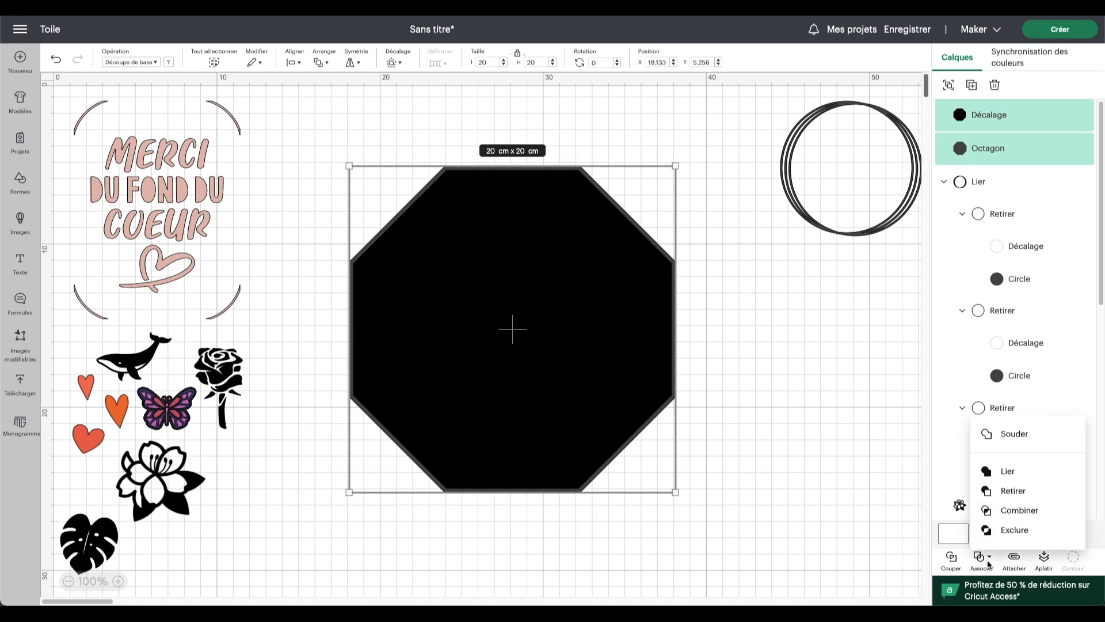
left_click(1012, 492)
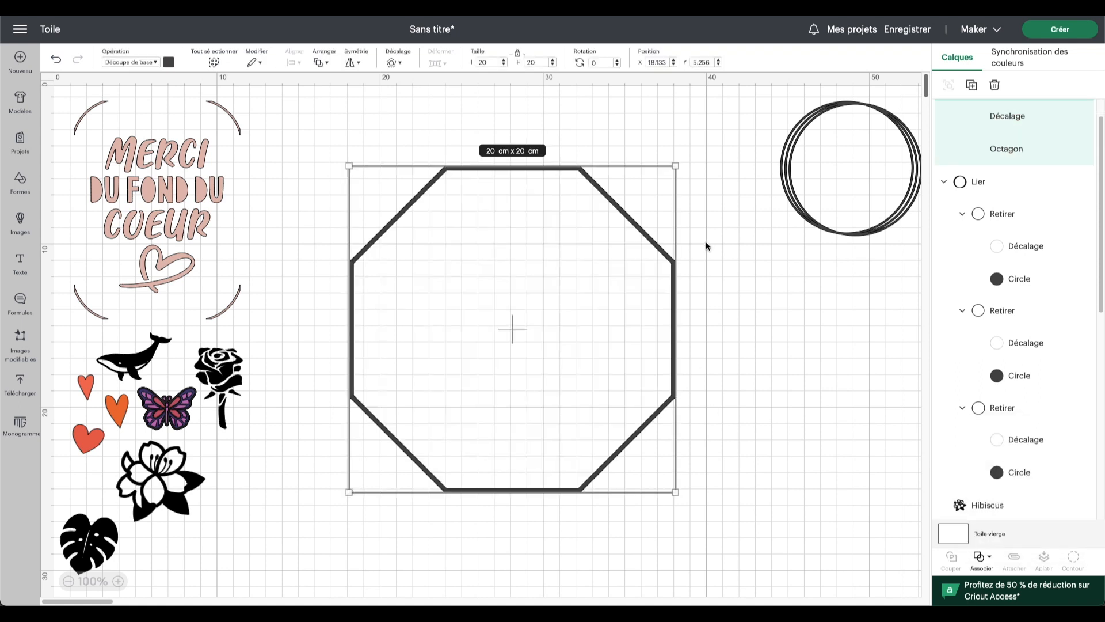
Step: Duplicate the octagonal outline twice and move both copies over beside the original
left_click(972, 86)
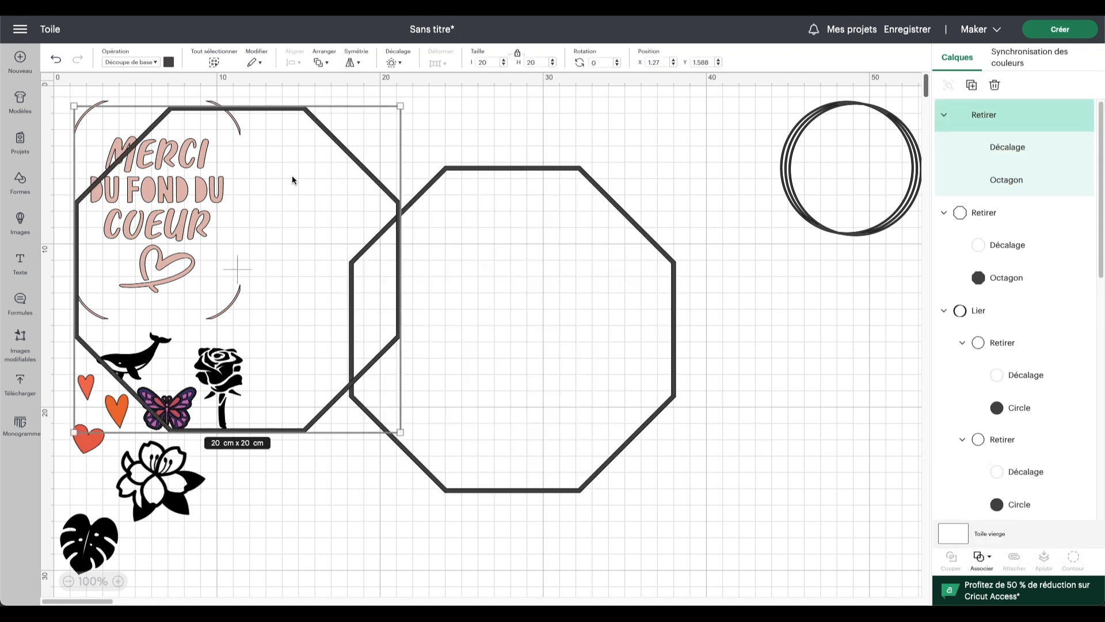
key("ctrl+z")
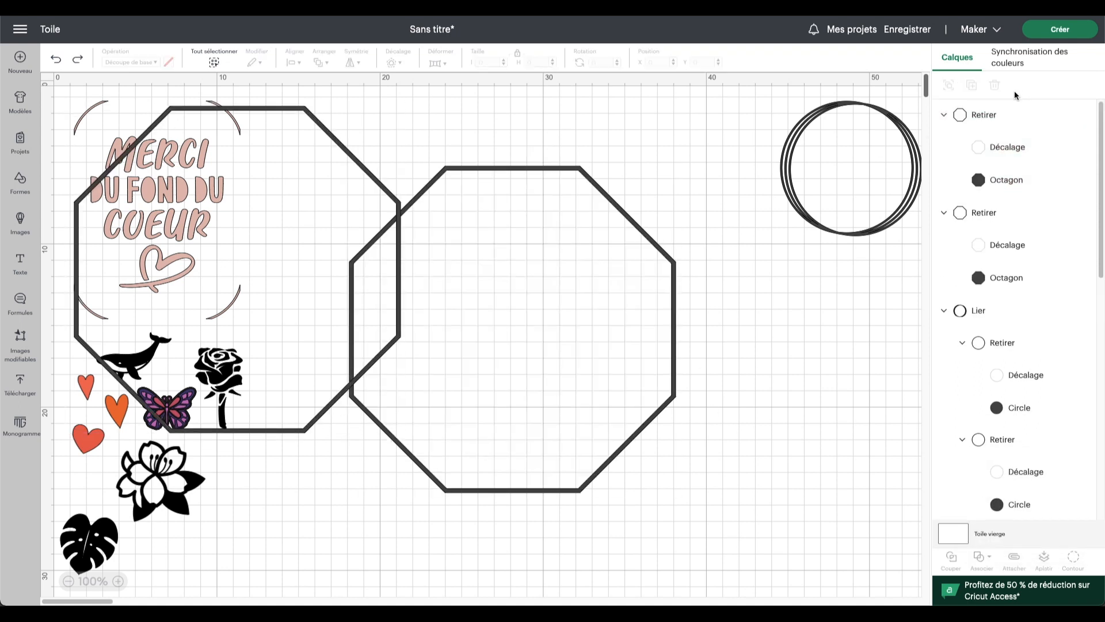
left_click(357, 163)
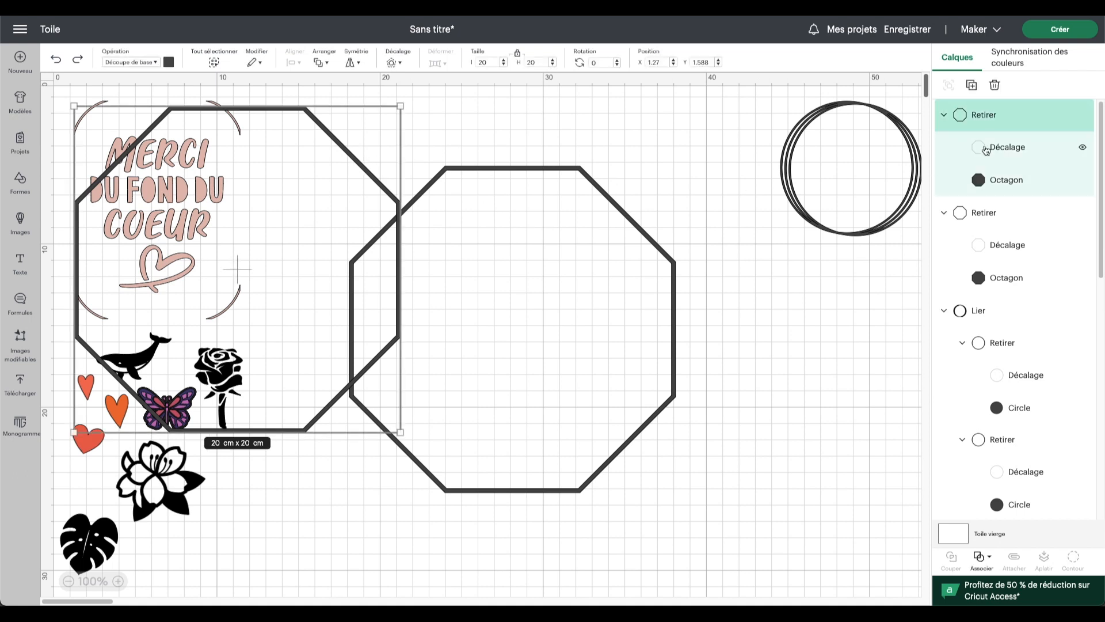
left_click(972, 86)
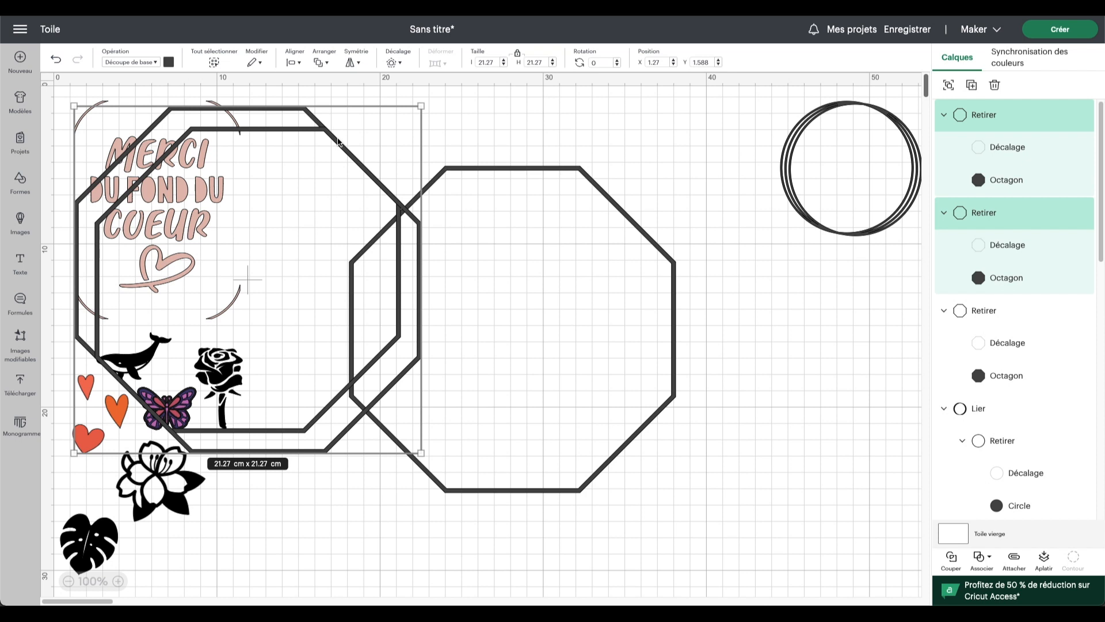
left_click_drag(338, 142, 691, 234)
Step: Select the three octagonal outlines and center them on each other
left_click_drag(412, 135, 607, 309)
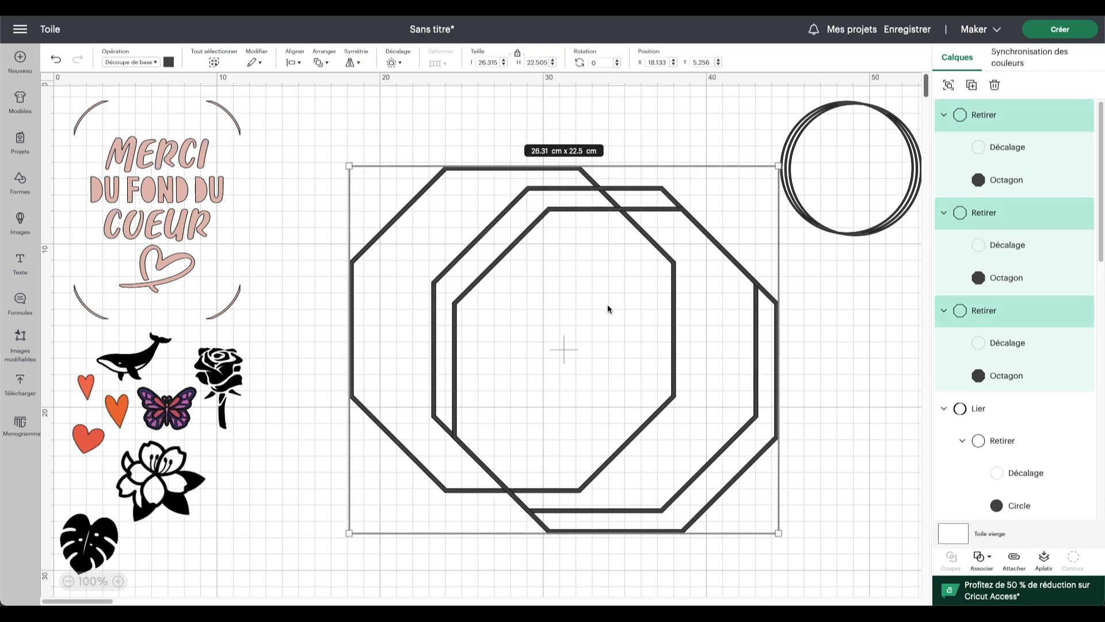
left_click(301, 64)
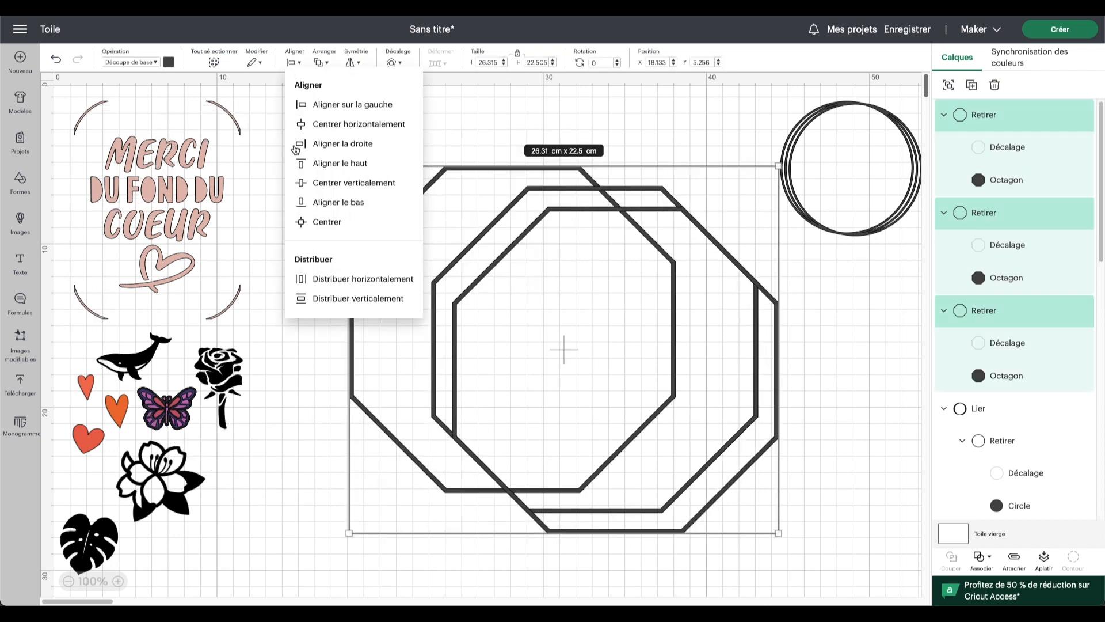
left_click(337, 221)
left_click(900, 299)
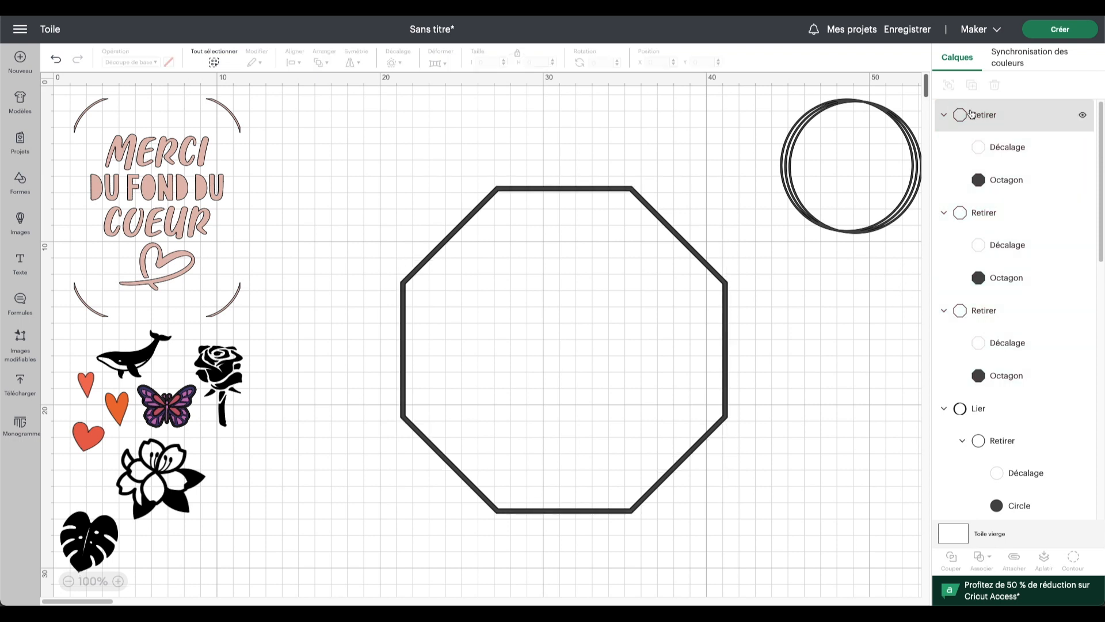
Step: Rotate two of the stacked octagonal outlines by different angles, the first about 7.6° and the second about 14.2°
left_click(970, 115)
left_click(594, 64)
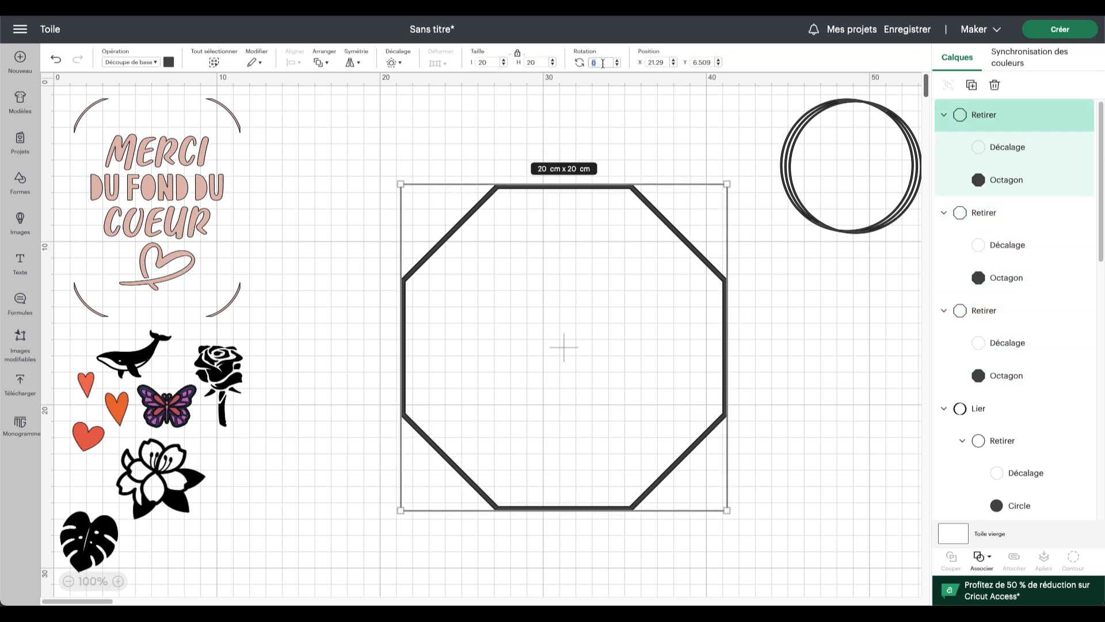
left_click_drag(723, 175, 748, 201)
left_click(1004, 210)
left_click(976, 108)
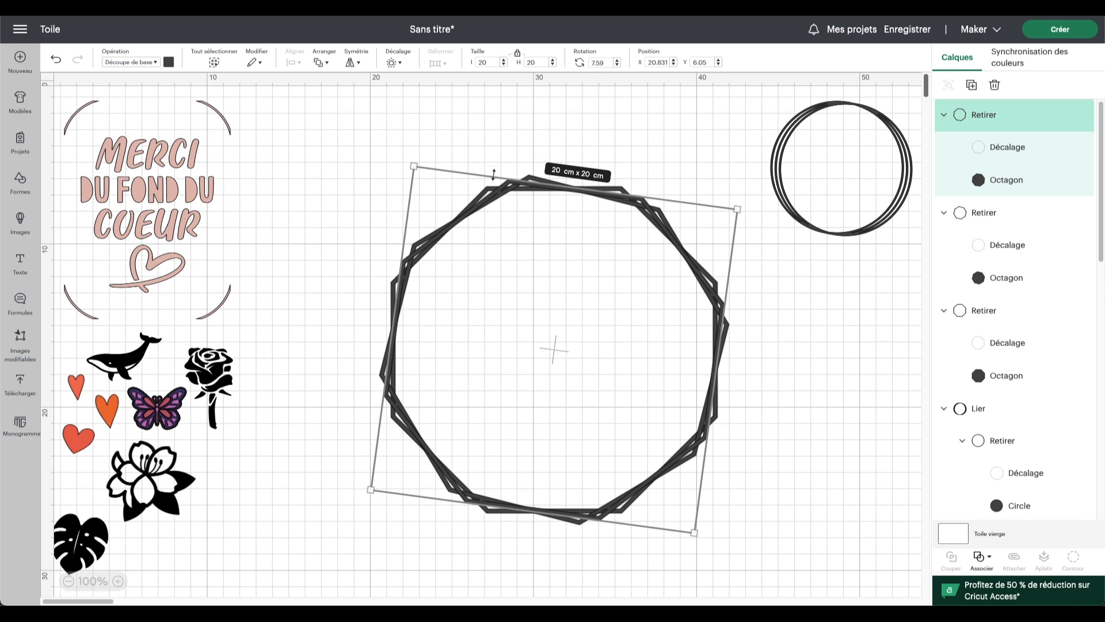
Step: Set the first octagonal outline's rotation to 8° and deselect it
double_click(609, 64)
key("Return")
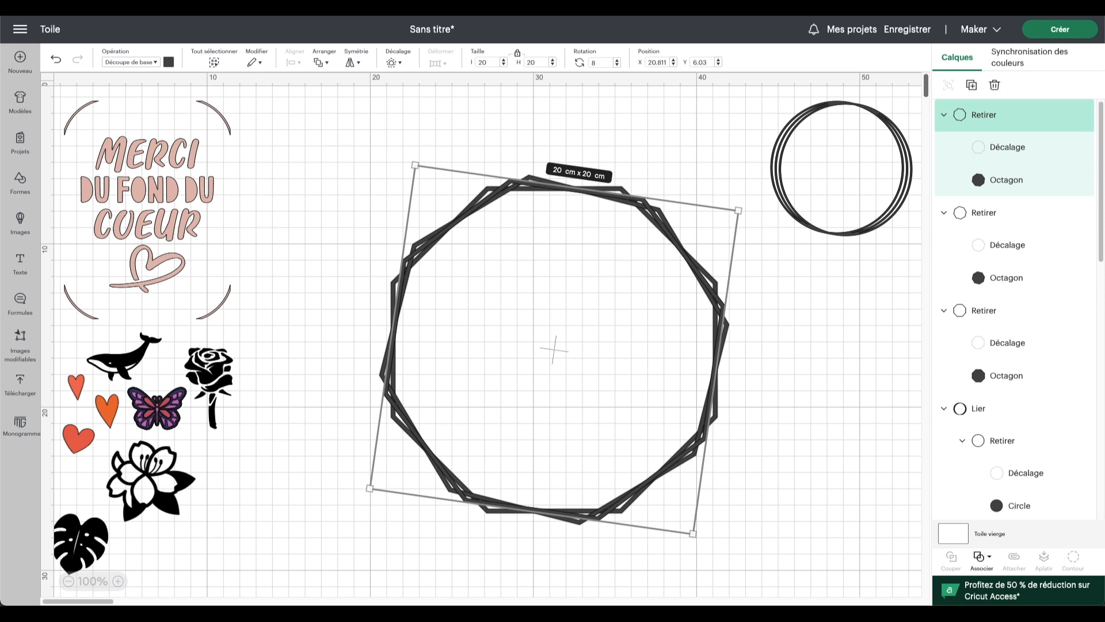
left_click(541, 176)
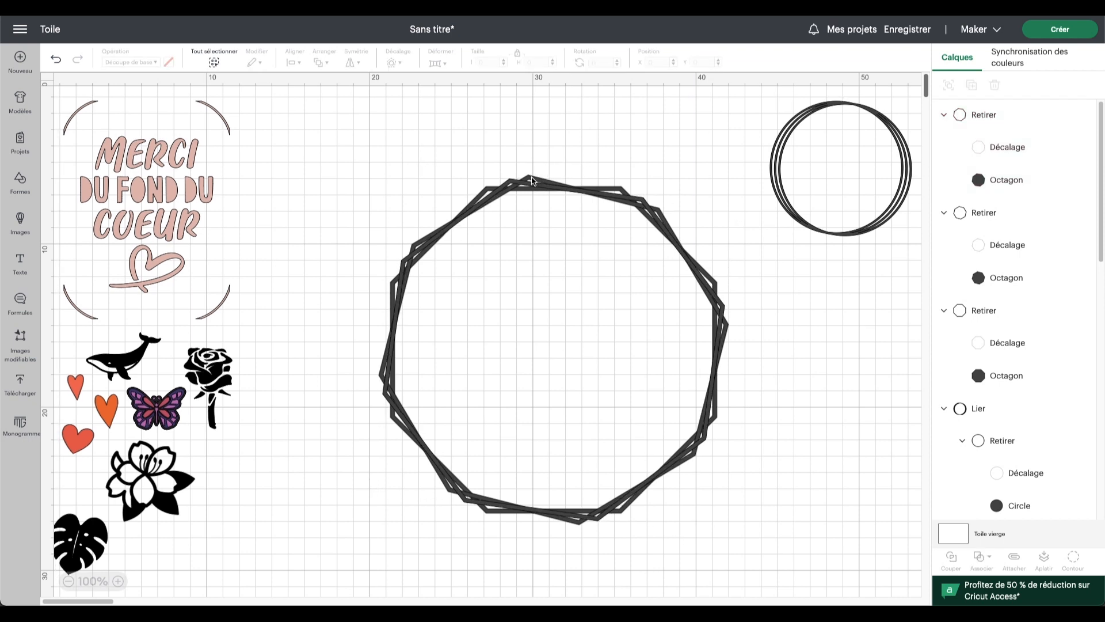
Step: Set the second stacked octagonal outline's rotation to 16° and deselect it
left_click(530, 173)
double_click(596, 63)
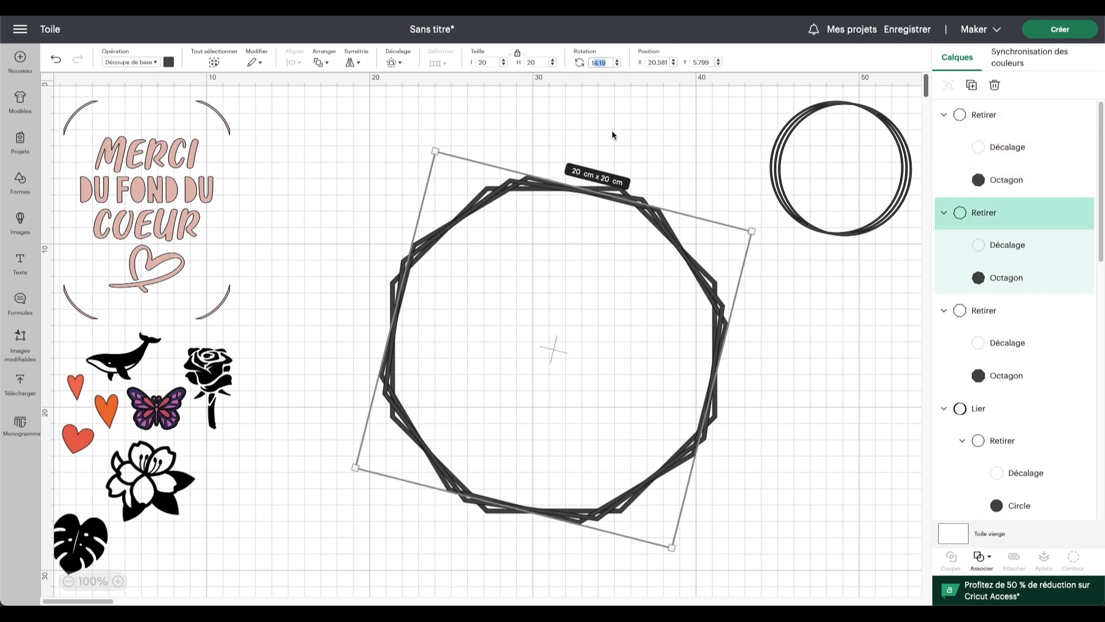
type("16")
key("Return")
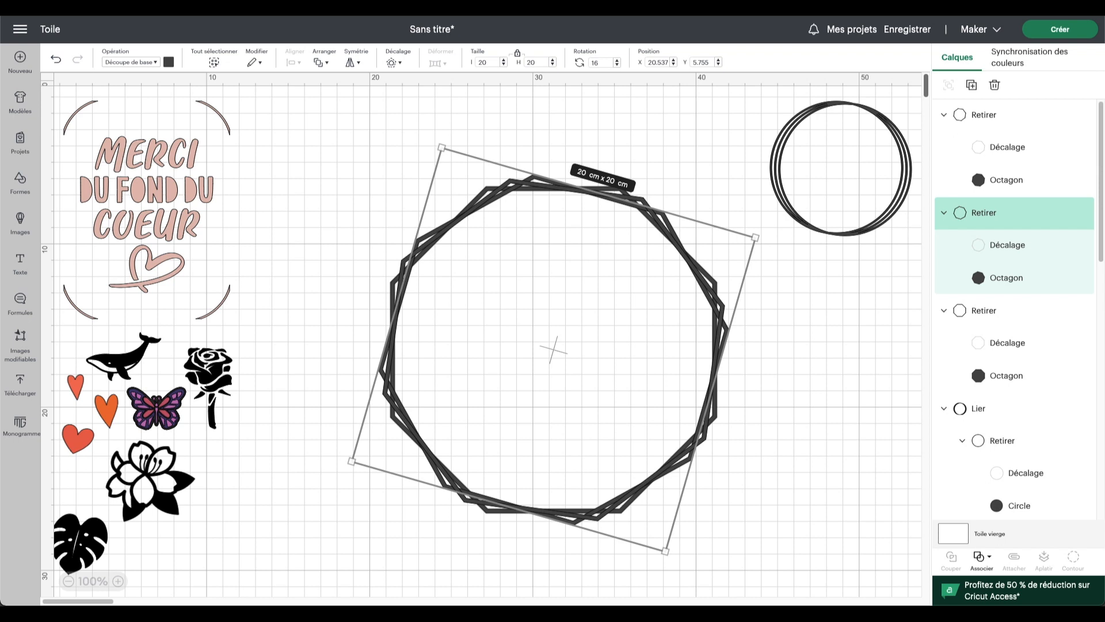
left_click(331, 172)
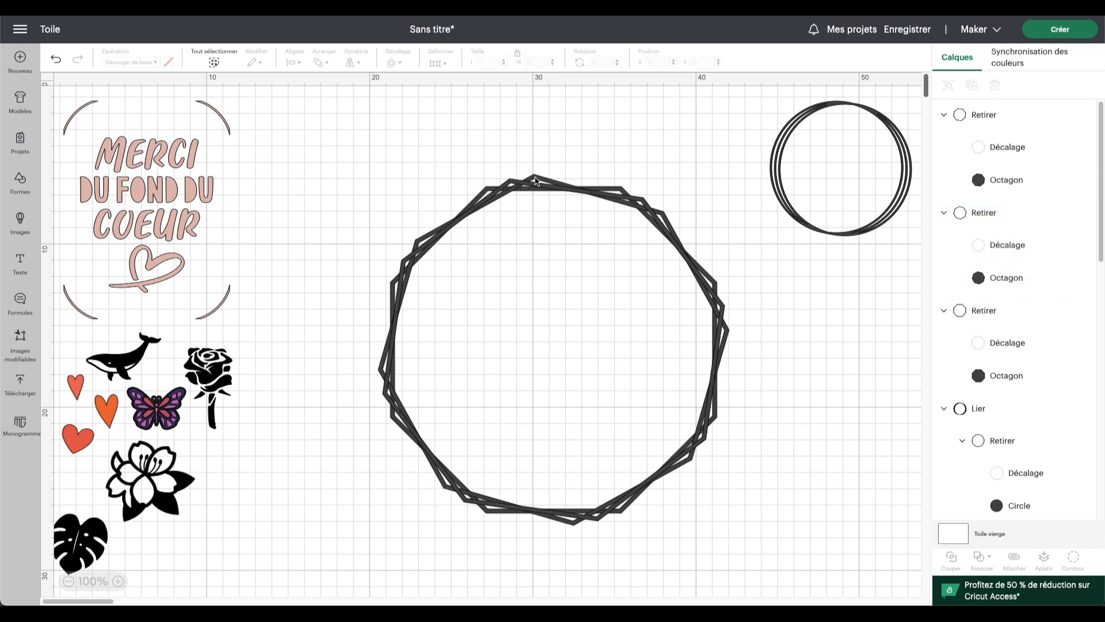
Step: Select the three stacked octagonal outlines and unite them into one frame
left_click_drag(374, 144, 555, 323)
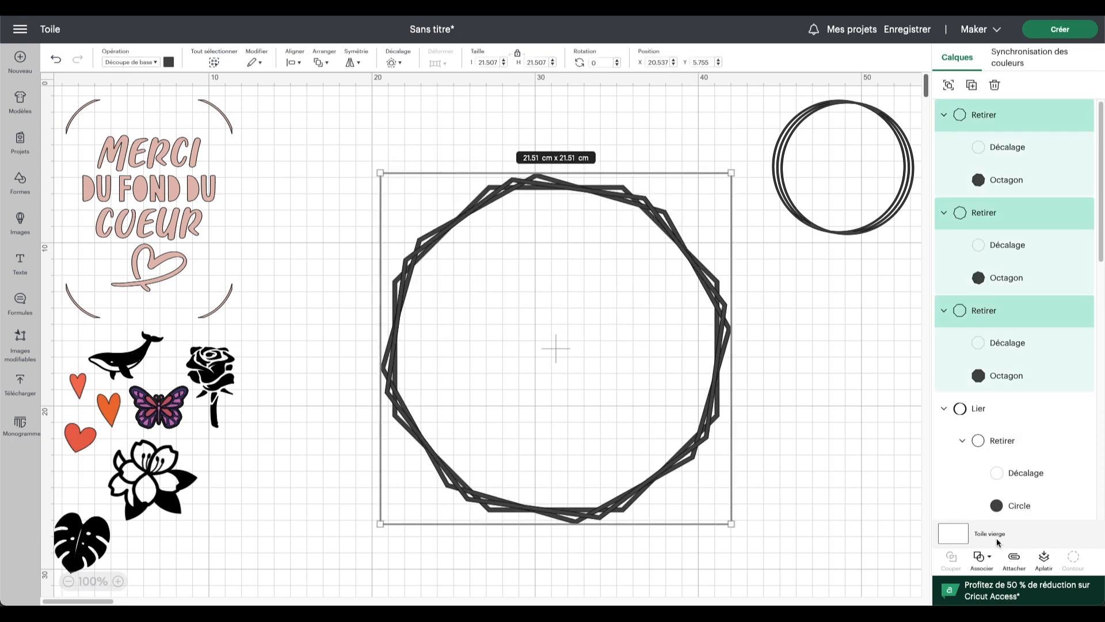
left_click(985, 556)
left_click(1007, 440)
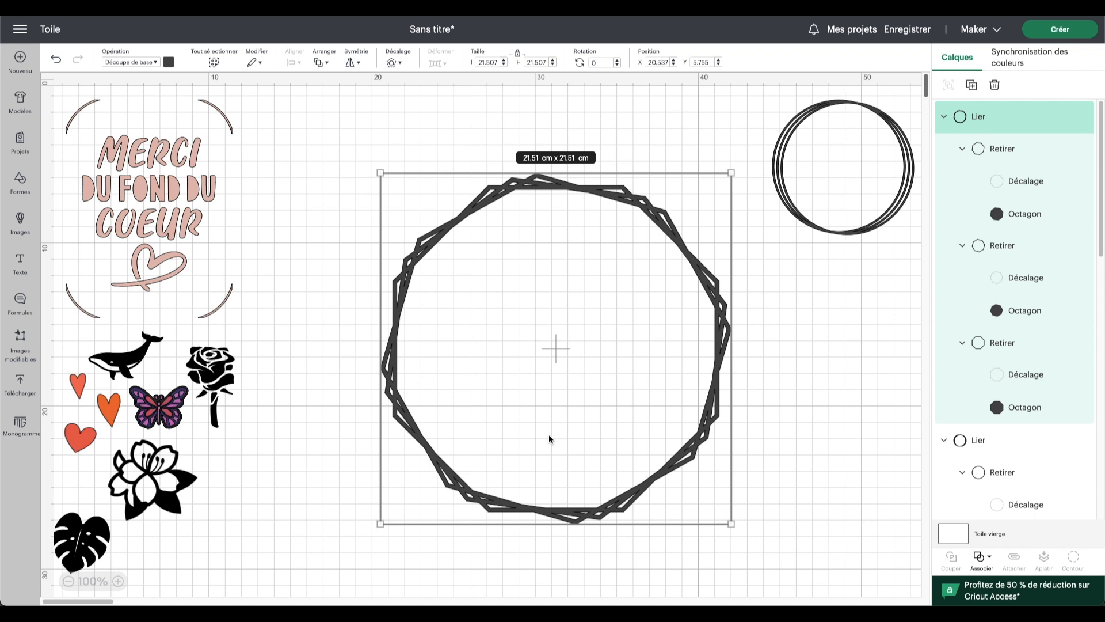
Step: Shrink the united octagonal frame to about 8.19 cm wide and move it up near the canvas's upper edge
left_click_drag(740, 169, 621, 259)
left_click_drag(563, 335, 455, 160)
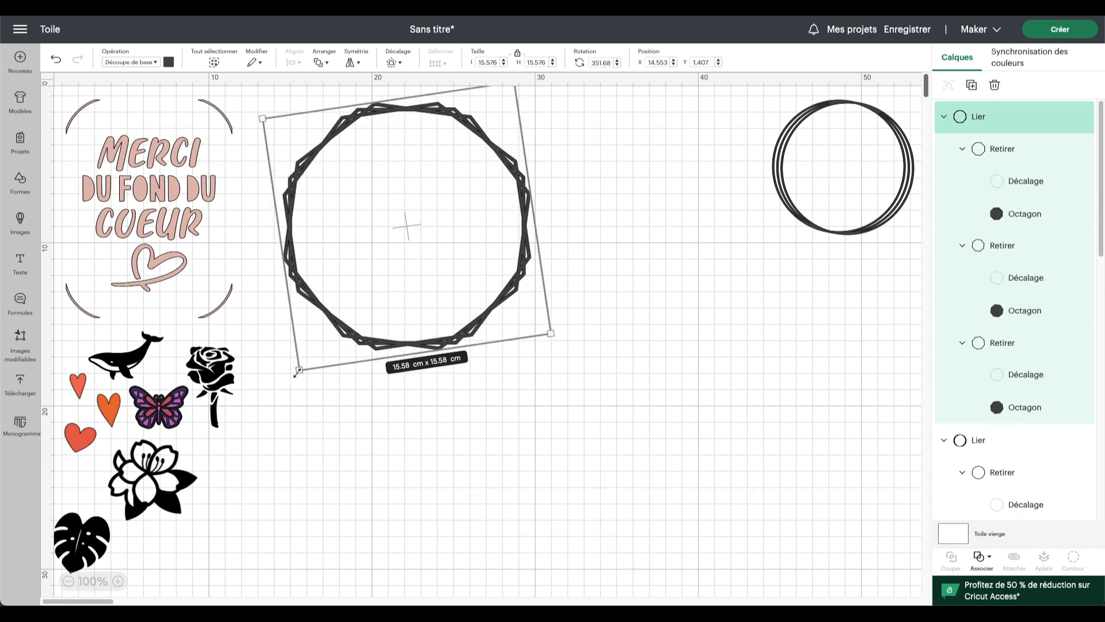
left_click_drag(298, 372, 401, 233)
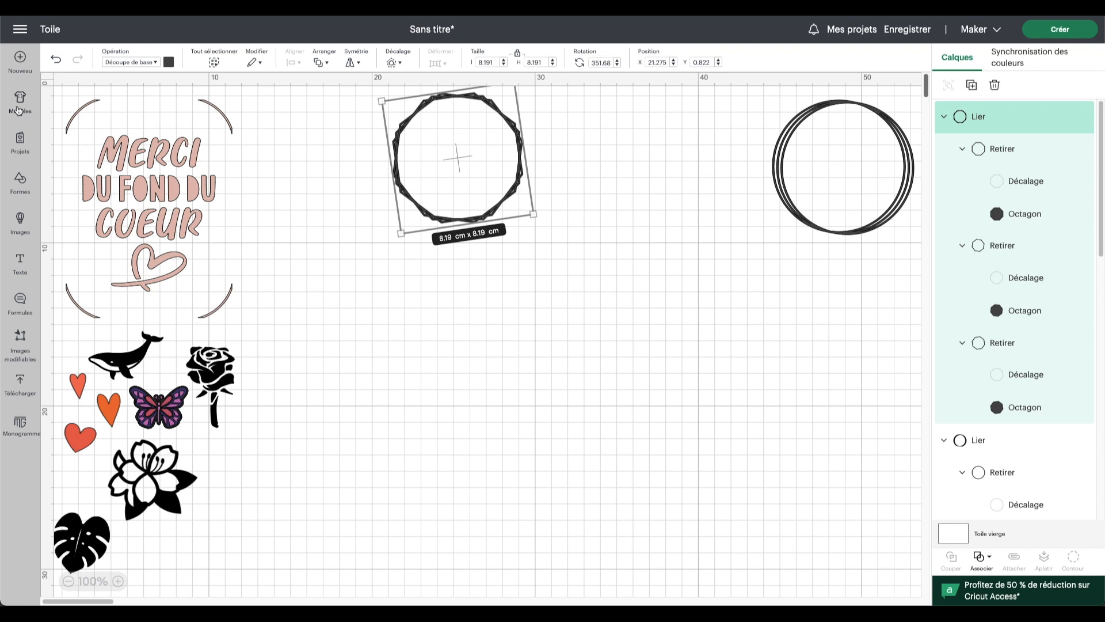
Step: Insert a square, move it below the octagonal frame and set its width to 20 cm
left_click(20, 180)
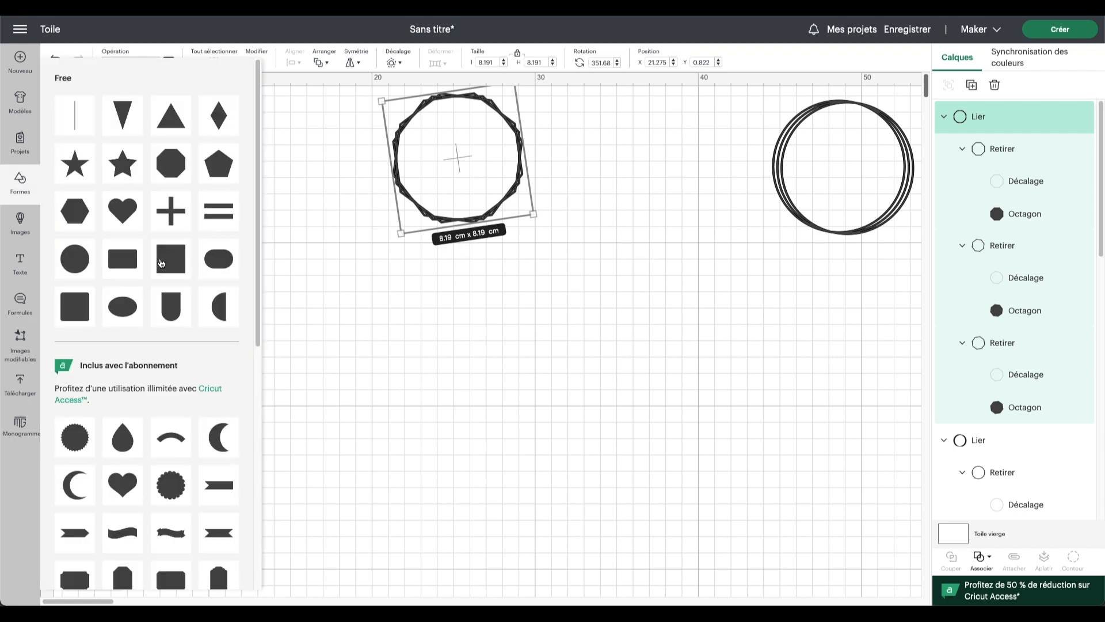
left_click(162, 263)
left_click_drag(152, 142, 458, 345)
left_click_drag(467, 305, 678, 227)
left_click_drag(598, 236, 598, 403)
left_click_drag(498, 62, 461, 63)
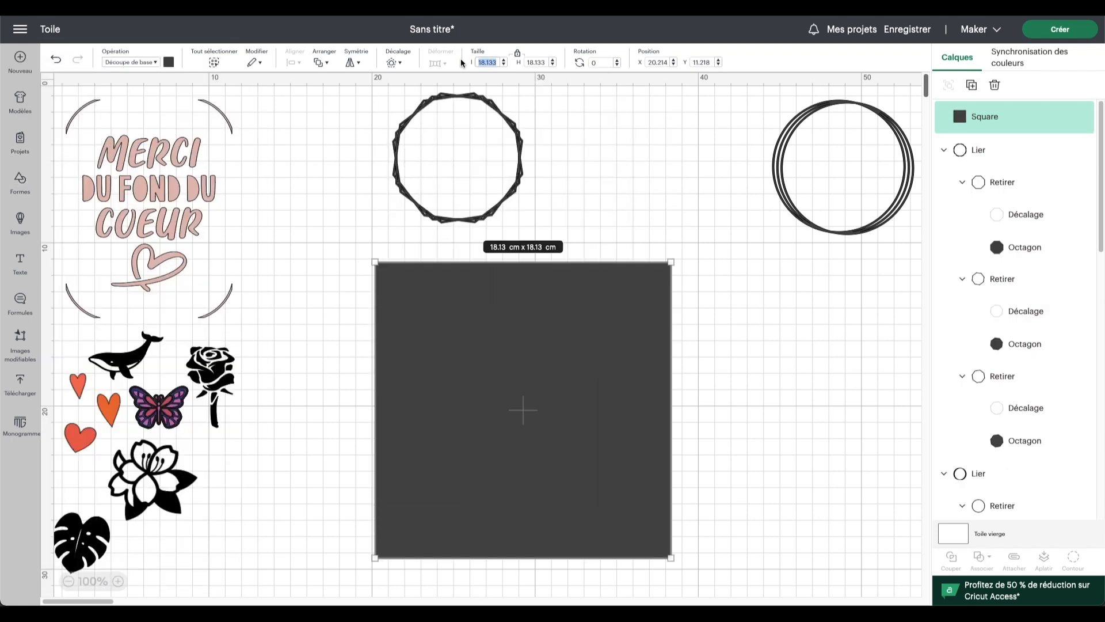
type("20")
key("Return")
Step: Create an inward offset of the 20 cm square and subtract it to leave a thin square outline
left_click(1013, 150, "shift")
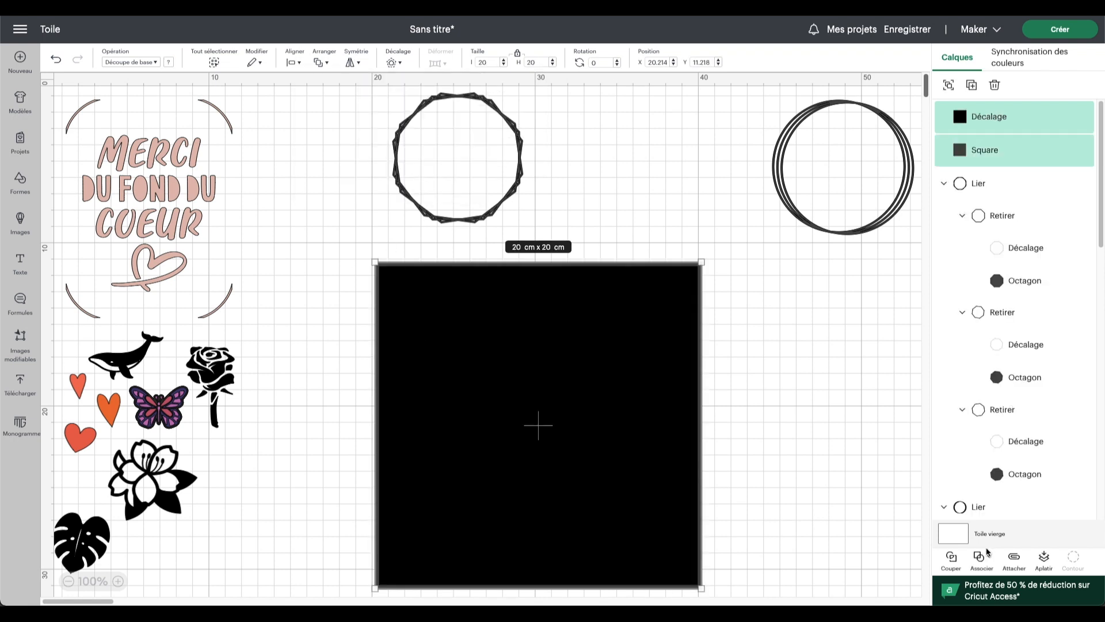
left_click(981, 560)
left_click(987, 499)
Step: Duplicate the square outline twice and place both copies over the original, each slightly shifted
left_click(971, 84)
left_click(971, 85)
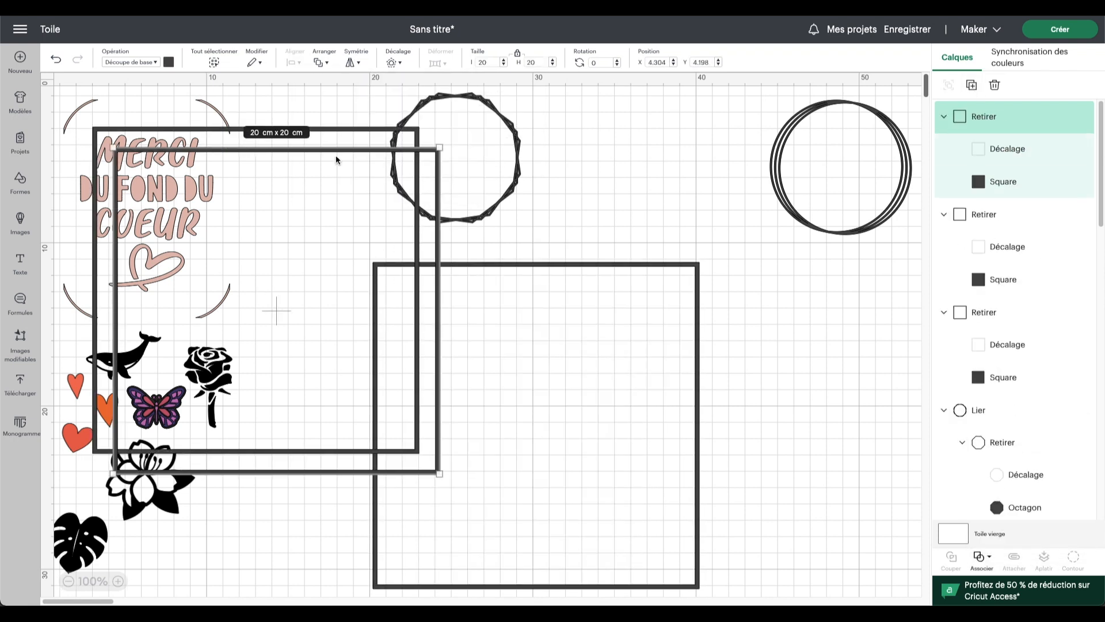
left_click_drag(337, 160, 574, 289)
left_click_drag(235, 132, 530, 292)
Step: Select the three staggered square outlines and unite them into one frame
scroll(540, 316, "down", 2)
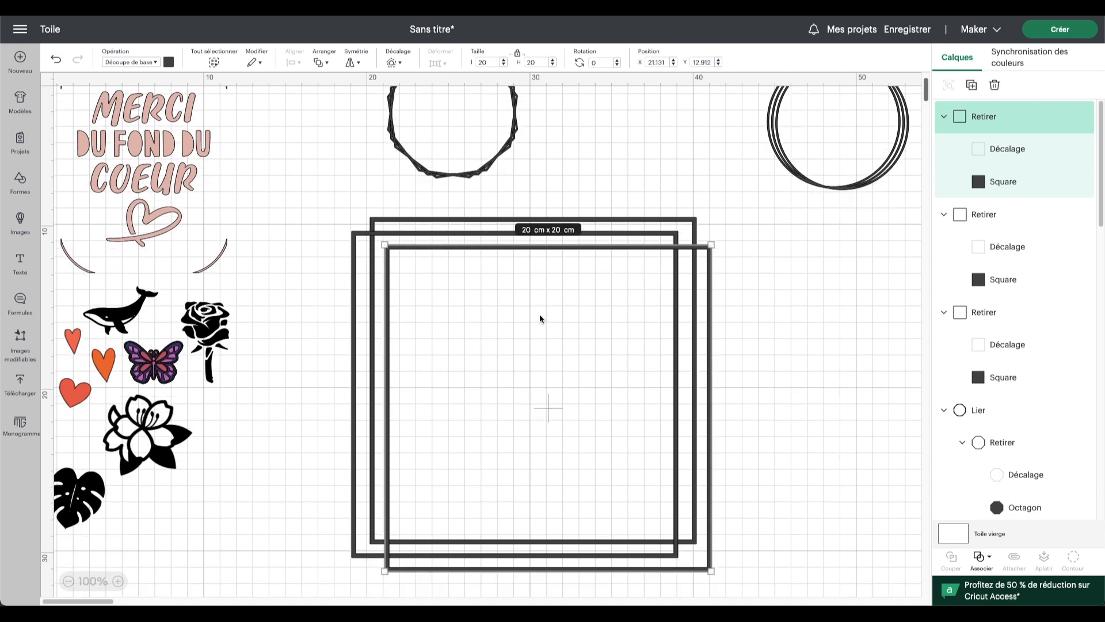
scroll(539, 316, "down", 2)
left_click(308, 514)
left_click_drag(313, 358, 448, 552)
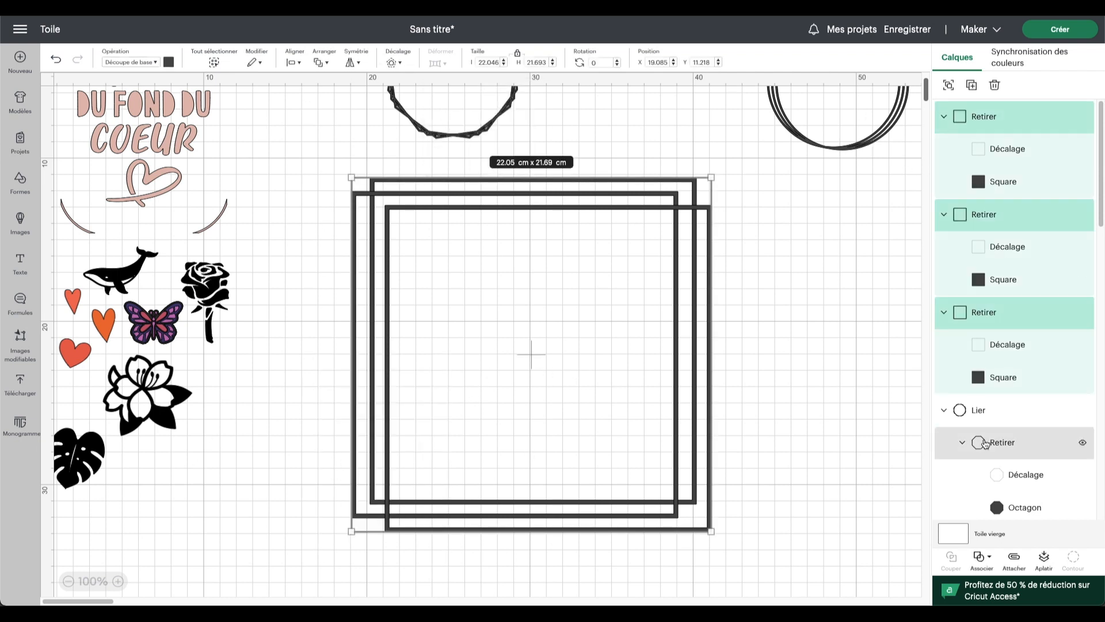
left_click(981, 557)
left_click(1039, 439)
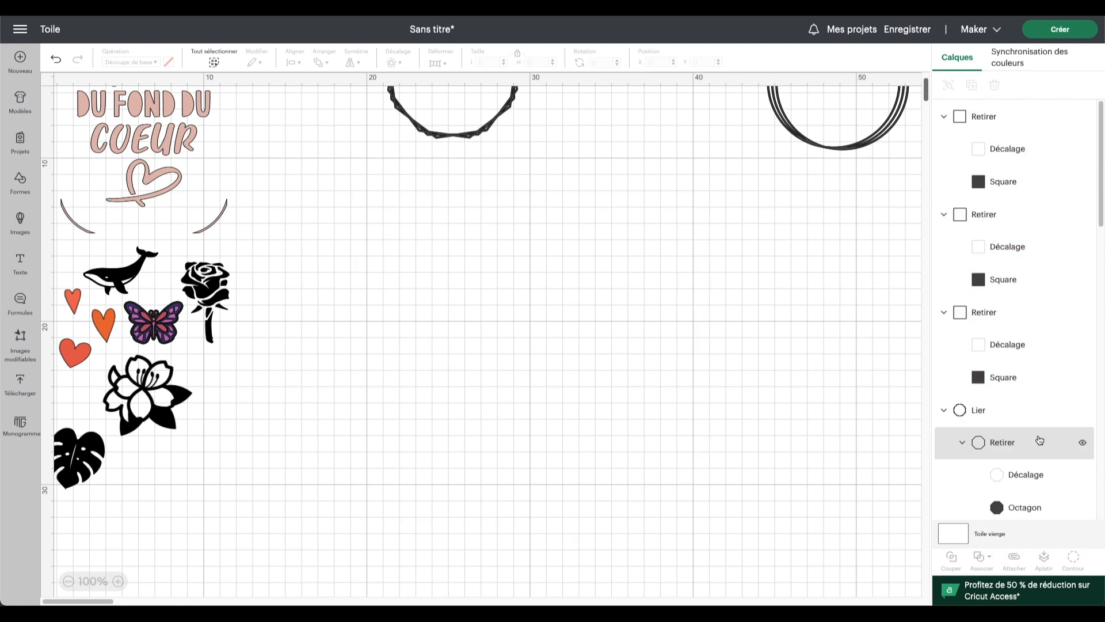
Step: Shrink the united square frame to about 7.44 × 7.32 cm and place it between the octagonal and circular frames
scroll(735, 209, "up", 2)
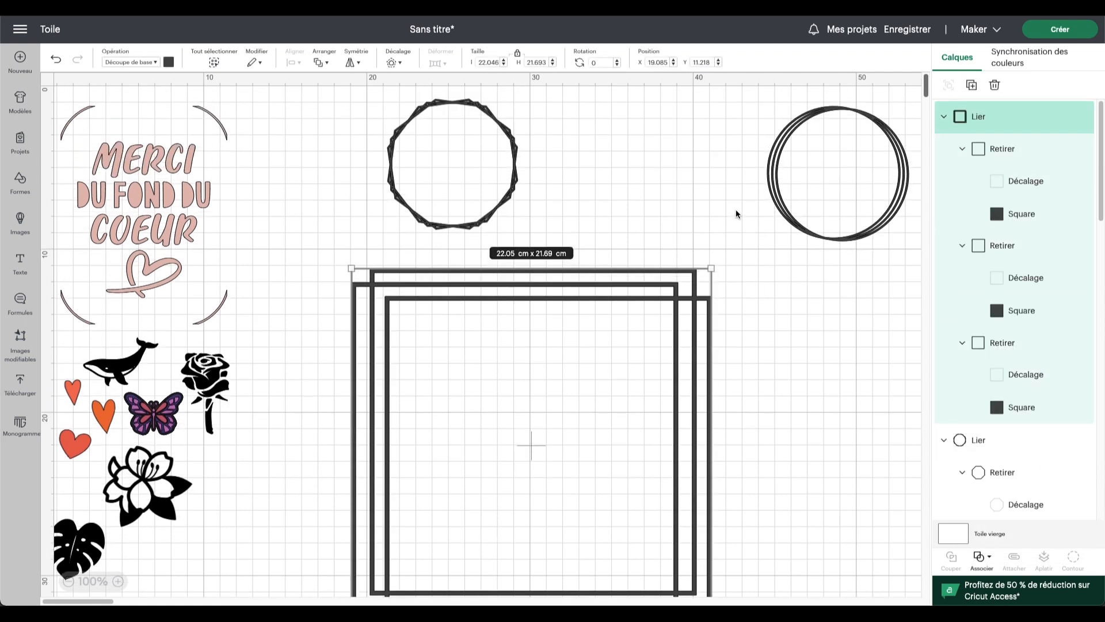
scroll(735, 209, "down", 1)
left_click_drag(351, 268, 598, 69)
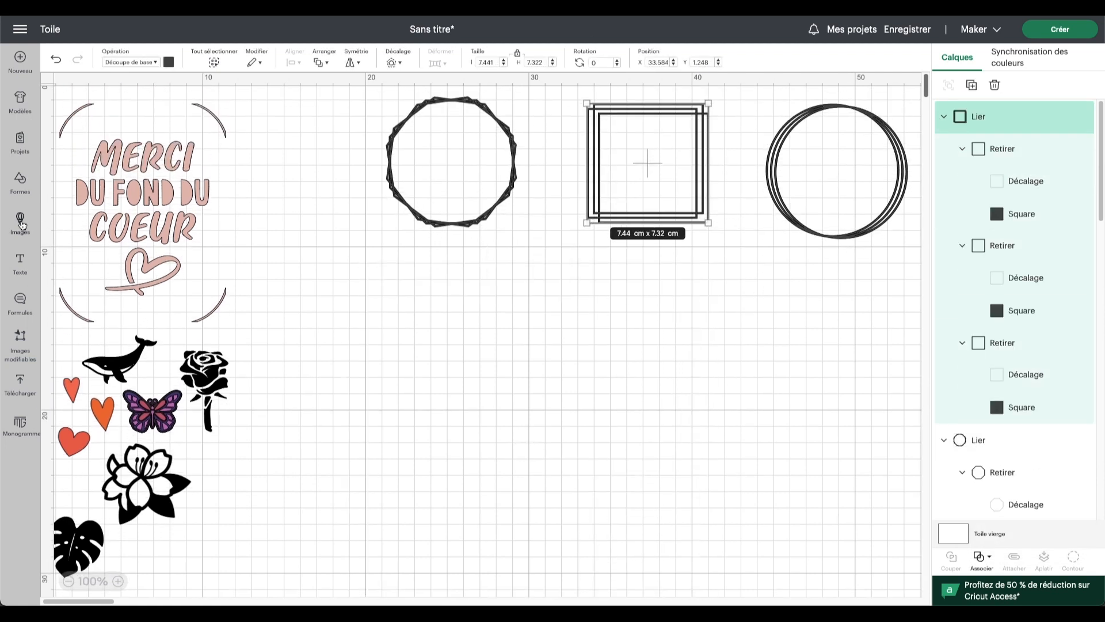
Step: Insert another square, place it below the finished frames and set its width to 20 cm
left_click(20, 181)
left_click(145, 149)
left_click_drag(146, 147, 427, 374)
left_click_drag(497, 63, 443, 62)
type("20")
key("Return")
Step: Unlock the new square's proportions and set its height to 10 cm to make a rectangle
left_click_drag(670, 417, 626, 337)
left_click(516, 55)
left_click_drag(542, 62, 511, 63)
type("10")
key("Return")
left_click_drag(424, 320, 479, 357)
Step: Create an inward offset of the rectangle and subtract it to leave a thin rectangular outline
left_click(400, 61)
left_click(438, 181)
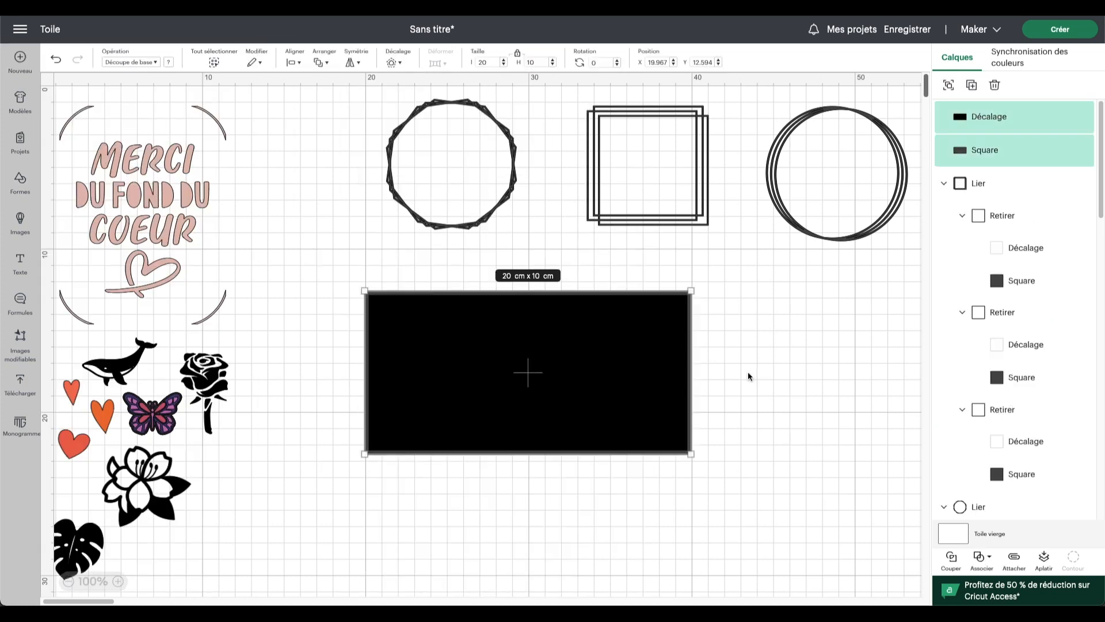
left_click(983, 561)
left_click(986, 487)
Step: Duplicate the rectangular outline twice, center all three on each other and move the stack below the finished frames
left_click(971, 85)
left_click(971, 85)
scroll(301, 133, "down", 1)
left_click_drag(321, 329, 412, 239)
left_click(294, 62)
left_click(303, 222)
left_click_drag(318, 196, 508, 360)
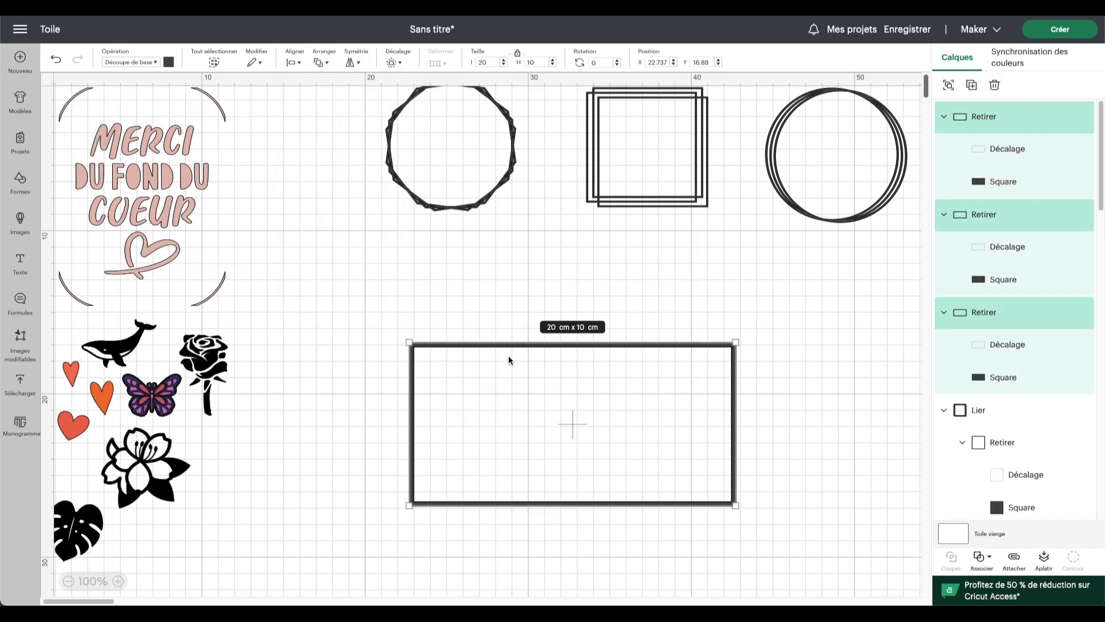
Step: Rotate the first of the stacked rectangular outlines by about 8.3°
left_click_drag(419, 209, 419, 212)
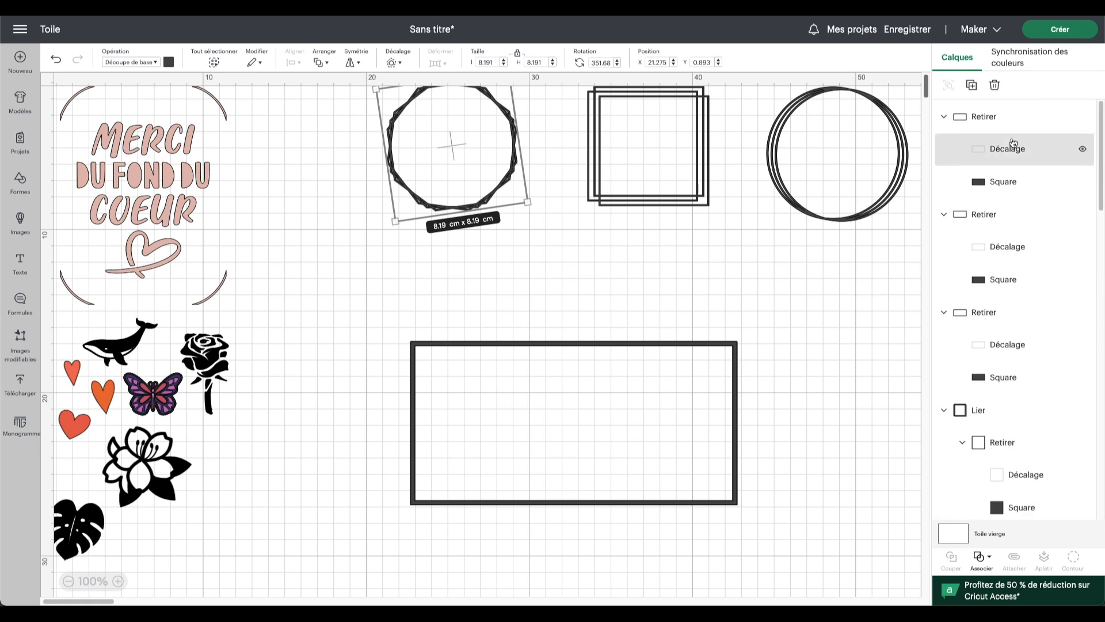
left_click(1013, 145)
left_click_drag(748, 333, 758, 356)
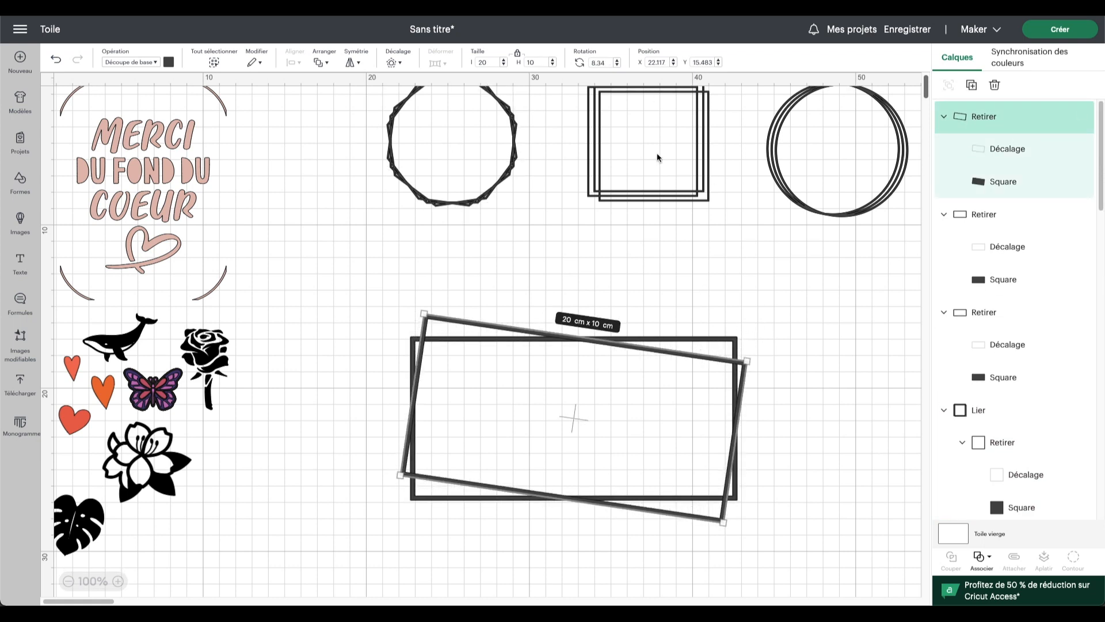
Step: Set the second rectangular outline's rotation to 16°
left_click(1008, 214)
left_click(599, 62)
type("16")
key("Return")
Step: Turn the second rectangular outline back to a smaller tilt between the other two and deselect it
scroll(732, 247, "down", 1)
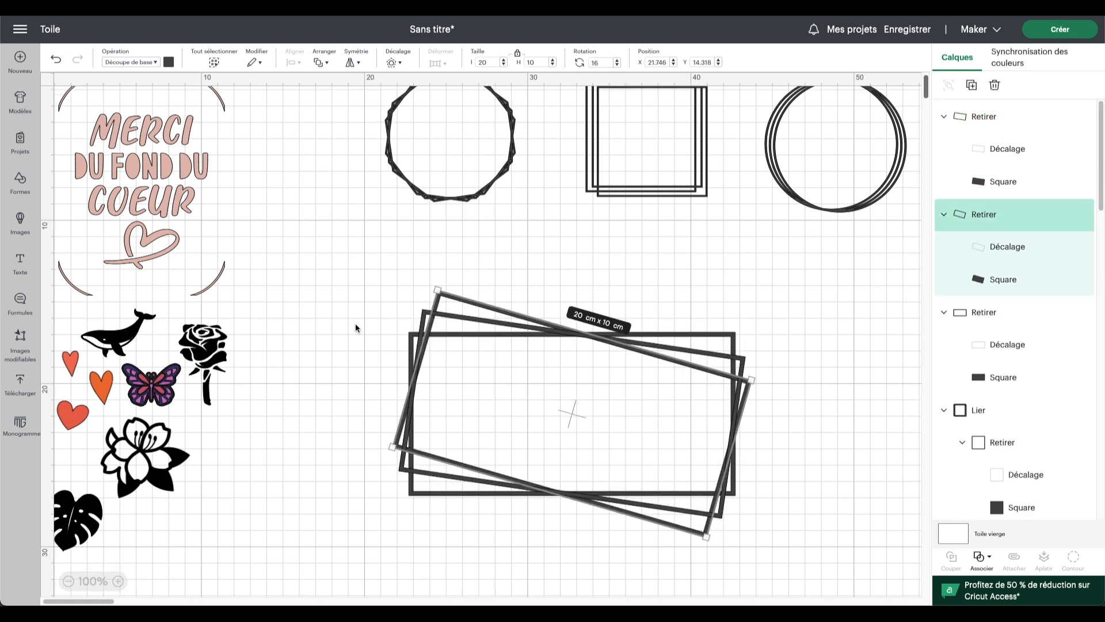
left_click_drag(379, 443, 394, 466)
left_click(321, 356)
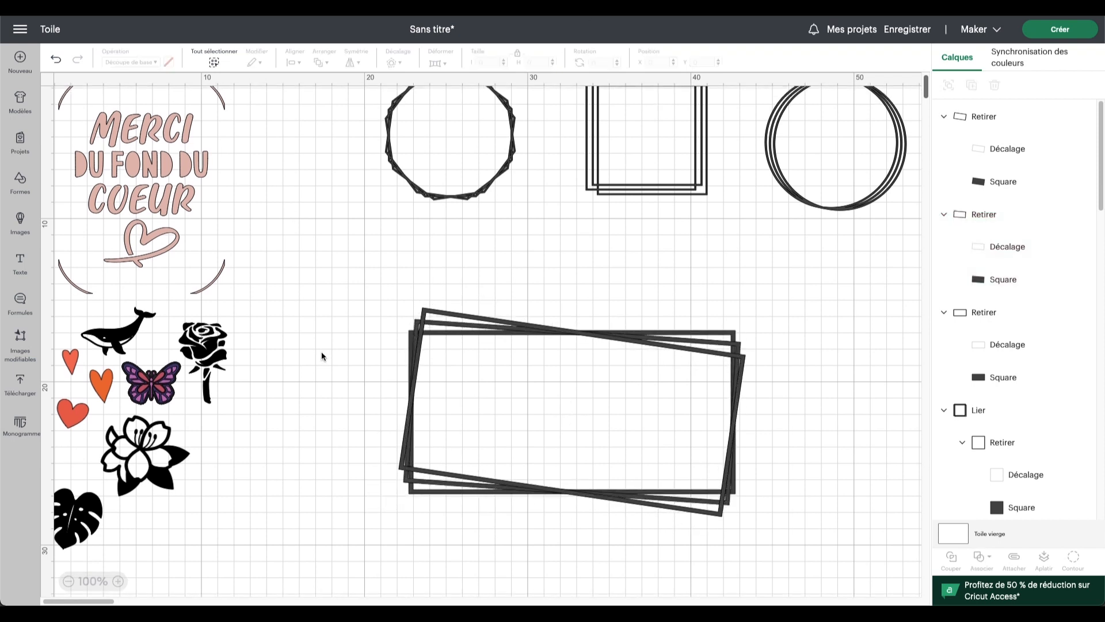
Step: Delete the most tilted rectangular outline and tilt the remaining rotated one slightly more
left_click_drag(683, 347, 703, 399)
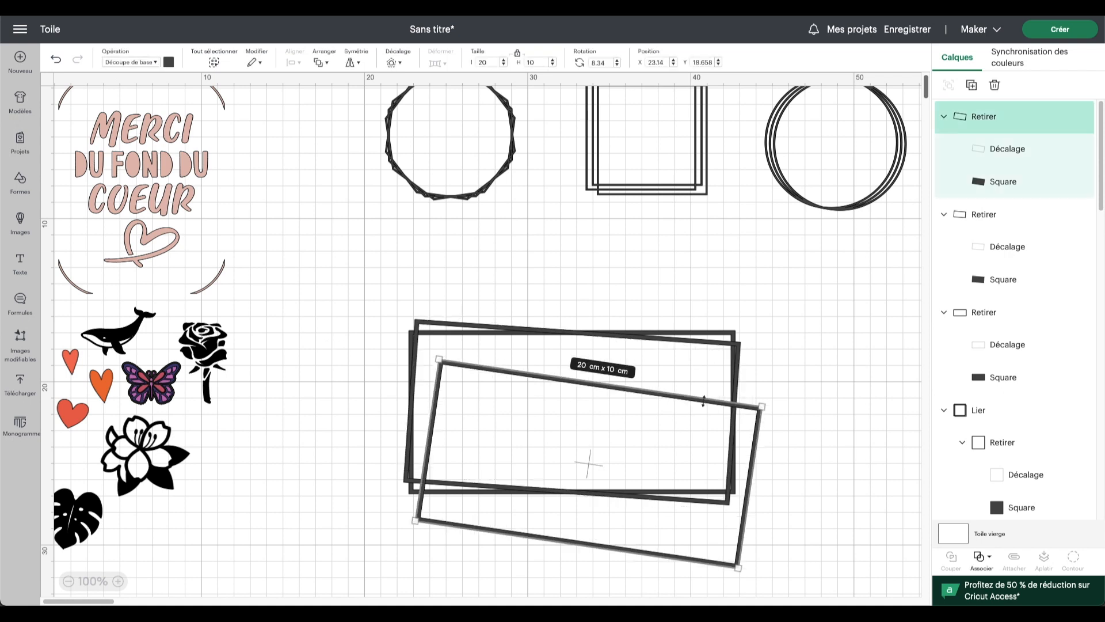
key("Delete")
left_click(416, 340)
left_click_drag(404, 317, 417, 315)
Step: Select the two overlapping rectangular outlines and unite them into one frame
left_click_drag(386, 270, 794, 385)
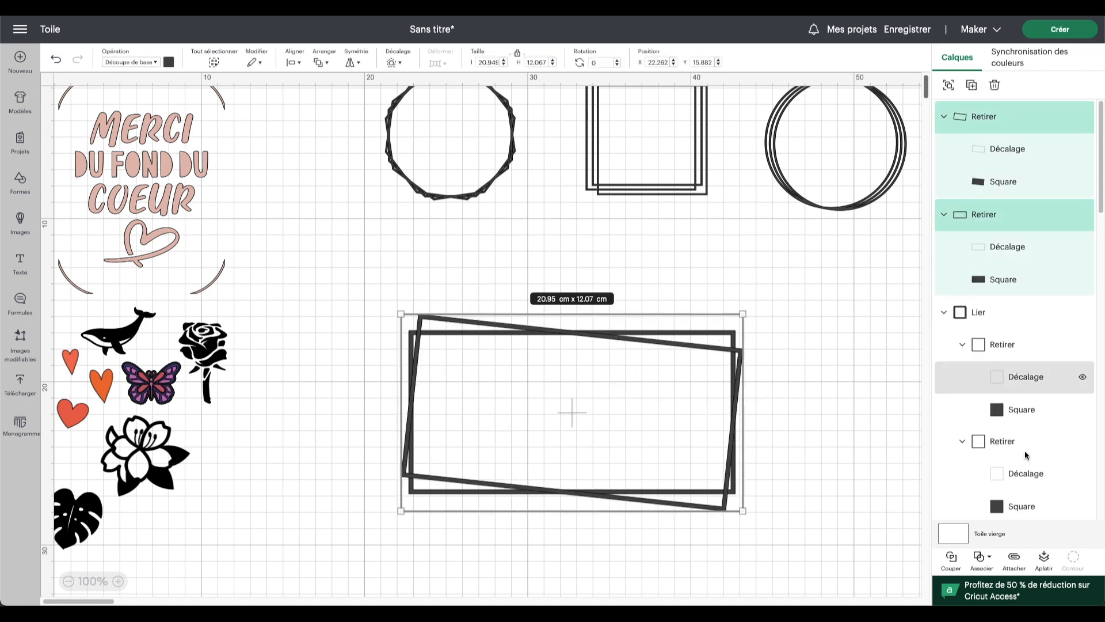
left_click(981, 556)
left_click(1008, 432)
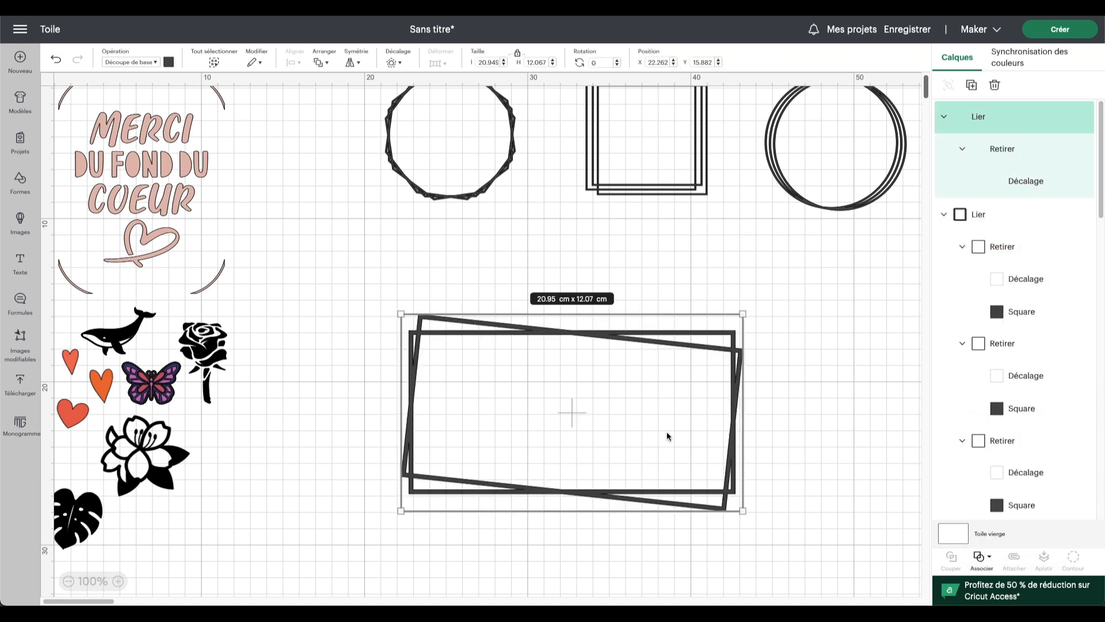
Step: Shrink the united rectangular frame to about 6.99 × 4.02 cm and place it beside the octagonal frame
scroll(667, 431, "up", 1)
left_click_drag(677, 519, 367, 152)
left_click_drag(296, 152, 292, 217)
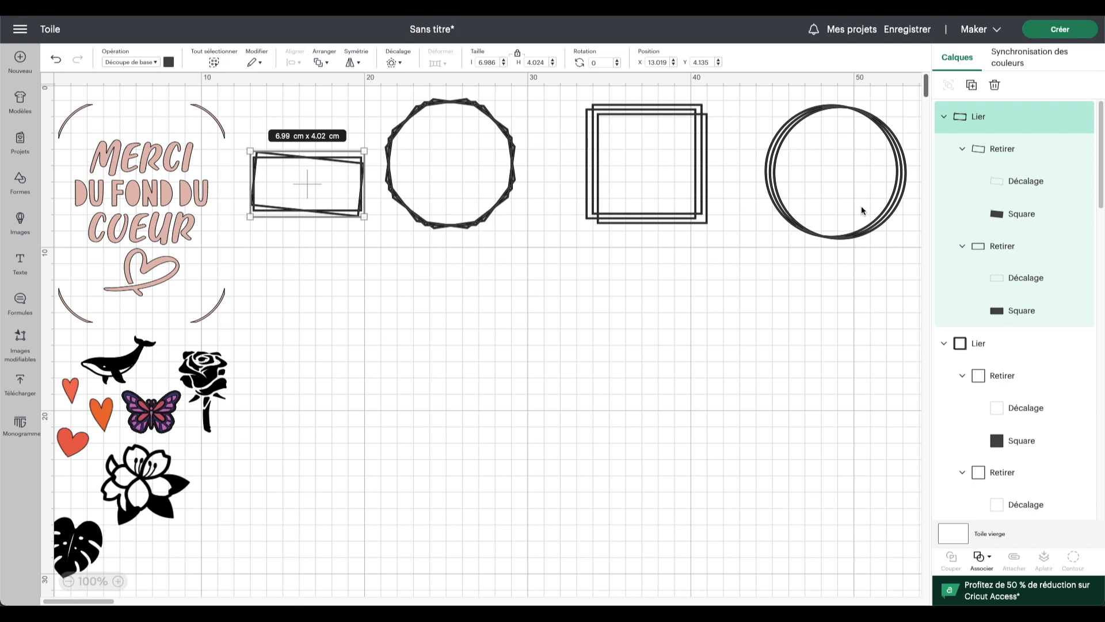
Step: Enlarge the triple-circle frame to about 19.63 × 18.69 cm below the other frames and rotate it counterclockwise
scroll(771, 326, "left", 1)
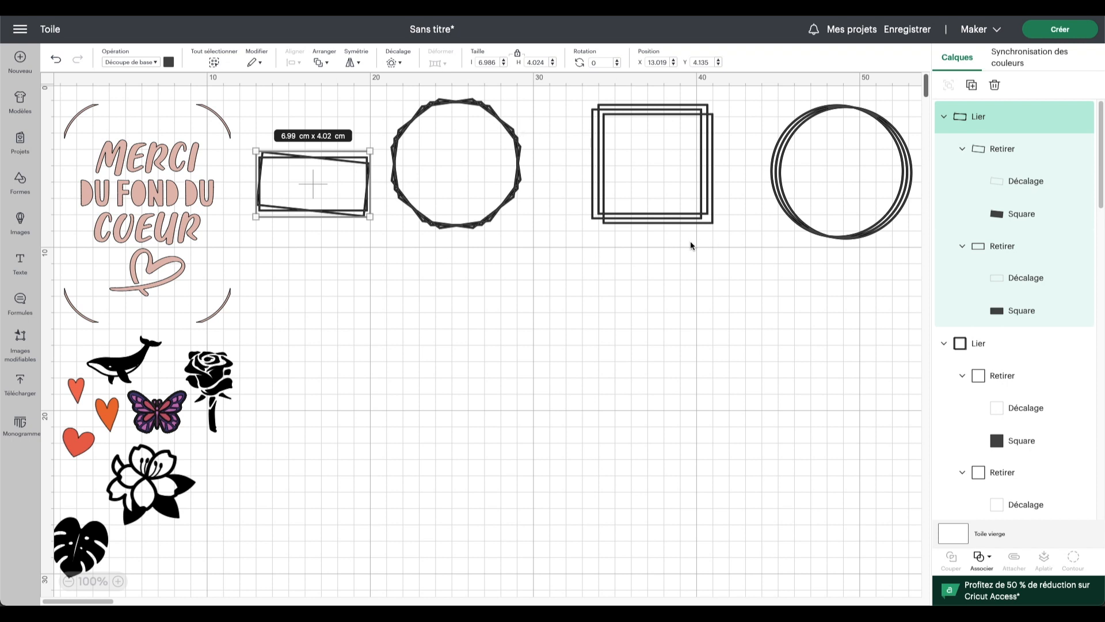
left_click_drag(794, 219, 492, 451)
left_click_drag(610, 336, 817, 136)
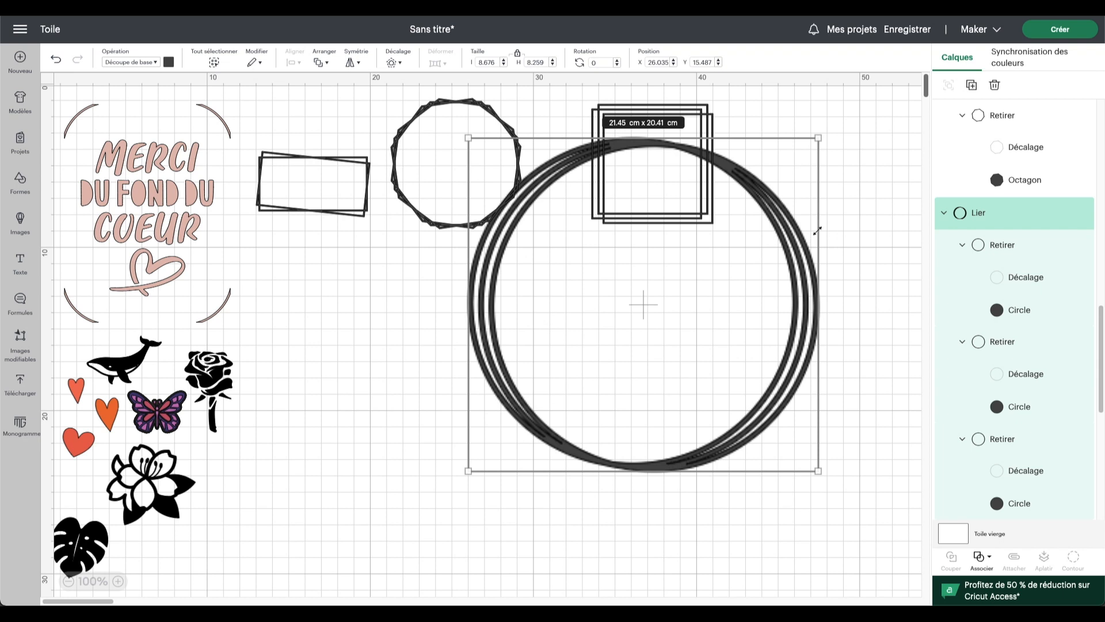
left_click_drag(690, 149, 555, 263)
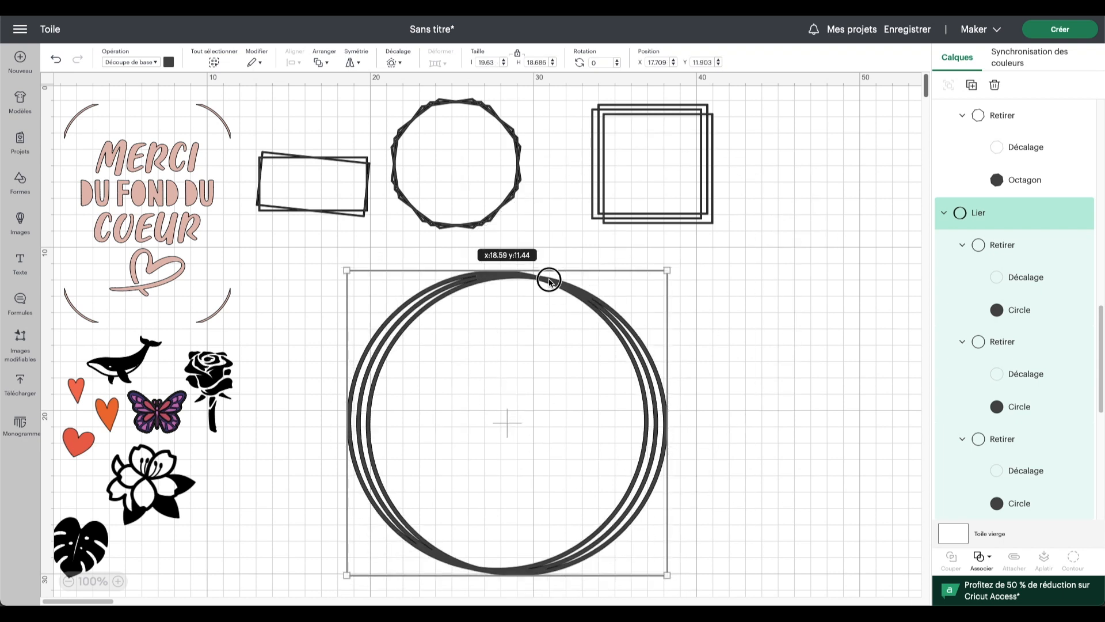
left_click_drag(547, 279, 550, 272)
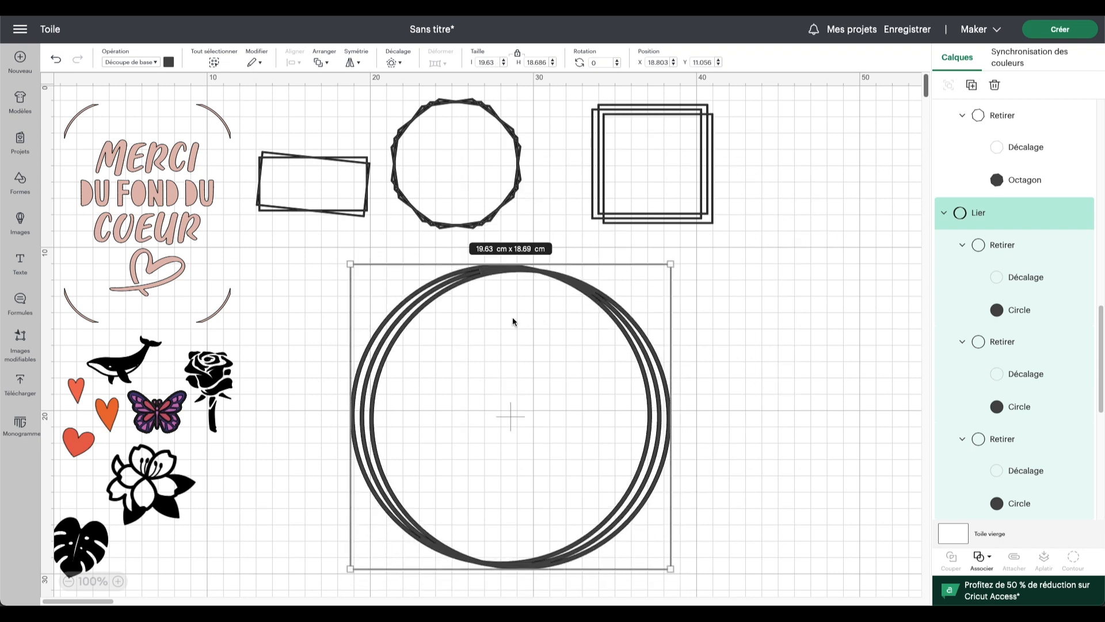
left_click_drag(681, 259, 482, 233)
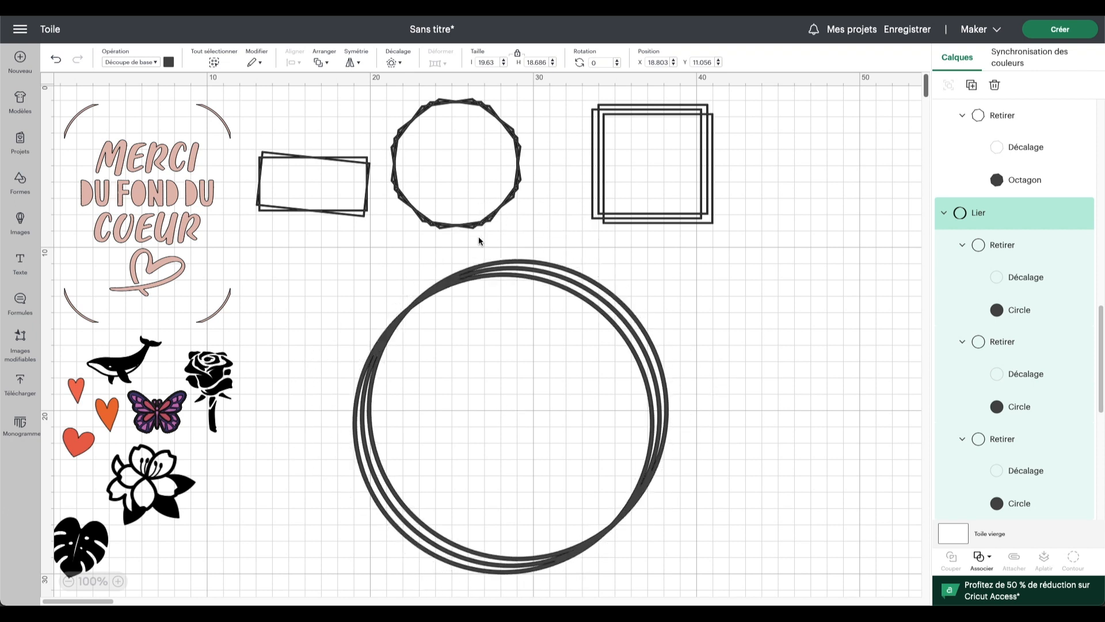
Step: Place the whale on the circular frame's lower right edge, about 7.53 × 4.86 cm and rotated to about 332°, and bring it to the front
left_click_drag(134, 355, 661, 460)
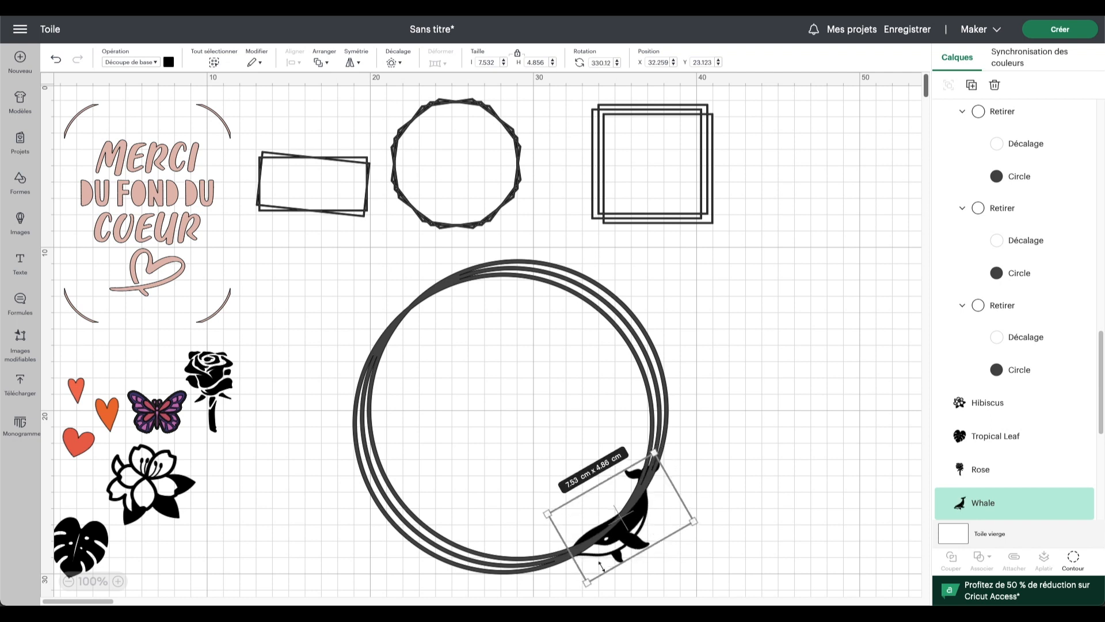
mouse_move(592, 593)
left_mouse_down()
mouse_move(575, 592)
mouse_move(587, 592)
left_mouse_up()
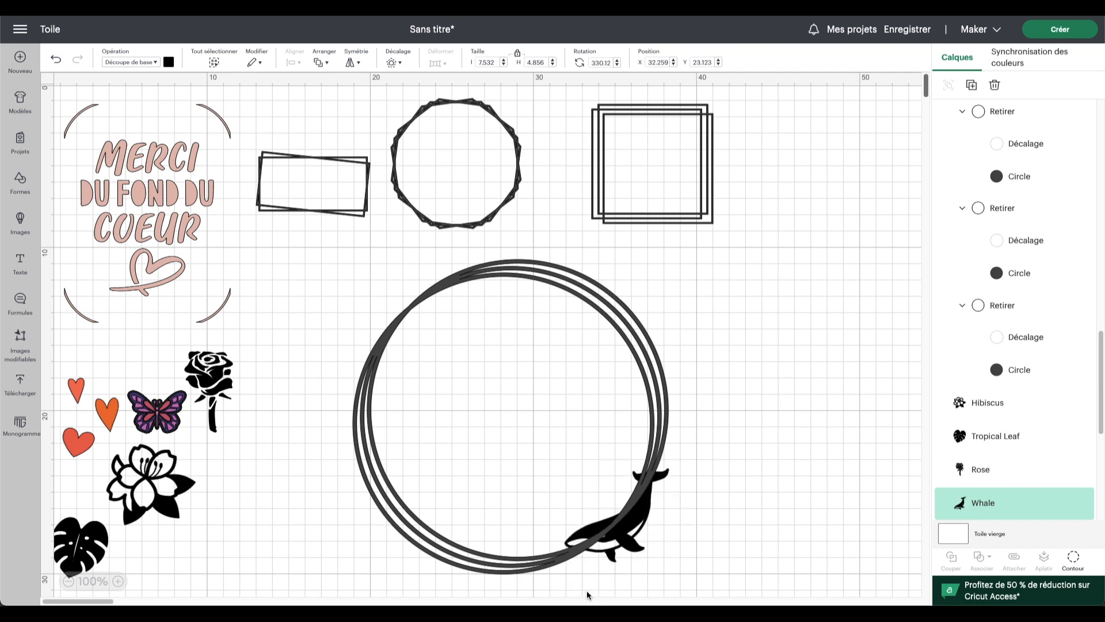
left_click_drag(643, 522, 629, 521)
left_click_drag(701, 547, 704, 536)
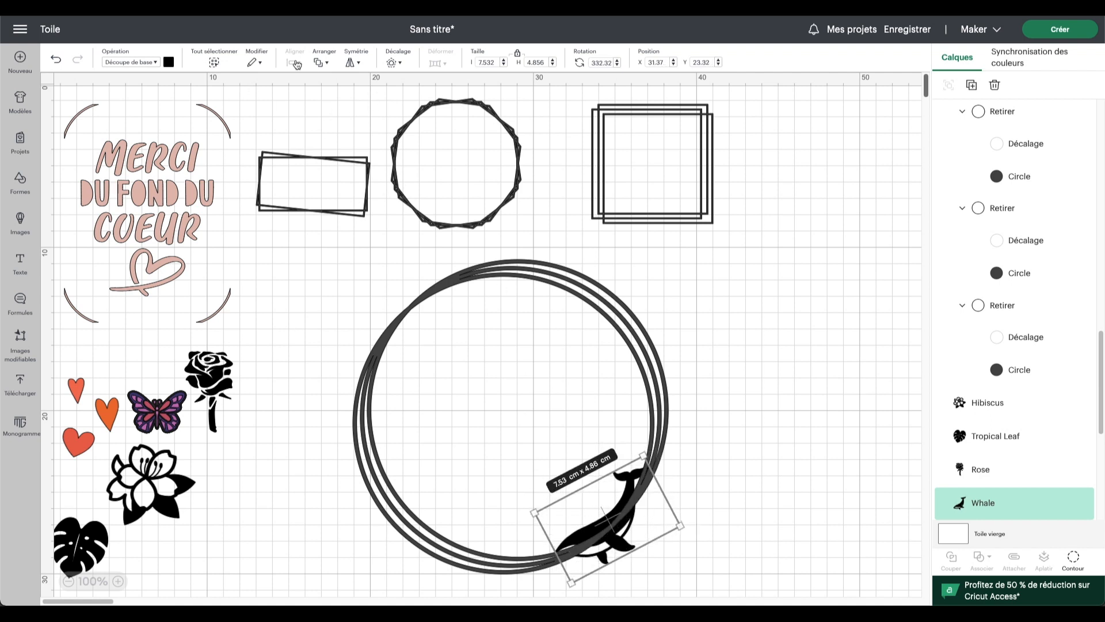
left_click(320, 62)
left_click(353, 86)
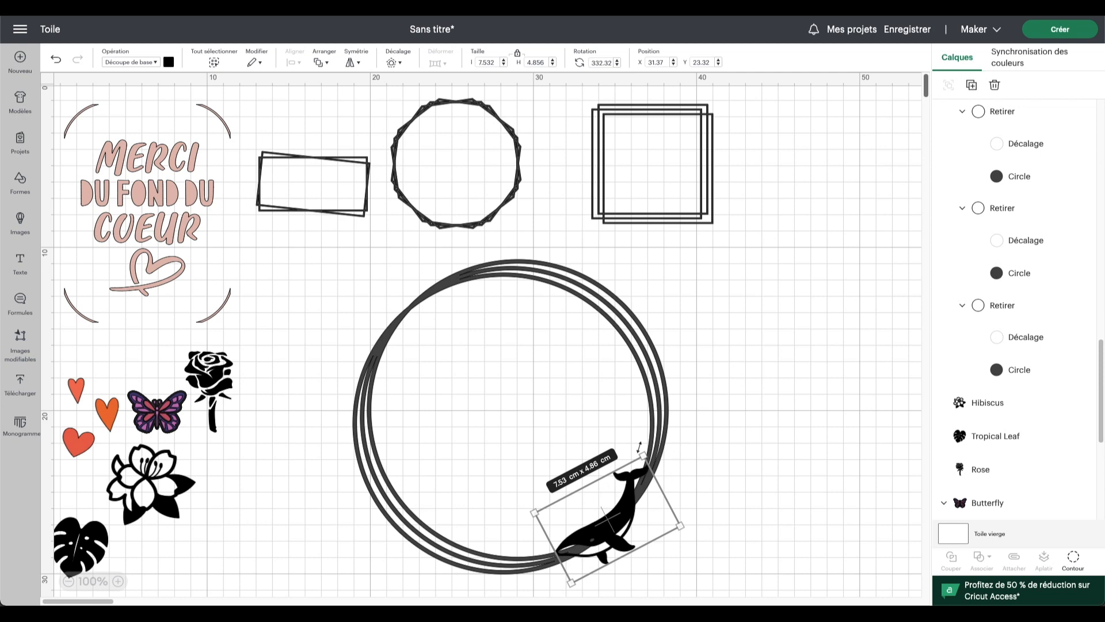
Step: Adjust the whale on the circular frame's lower right edge to about 7.55 × 4.87 cm, rotated to about 359°
left_click_drag(624, 512, 621, 505)
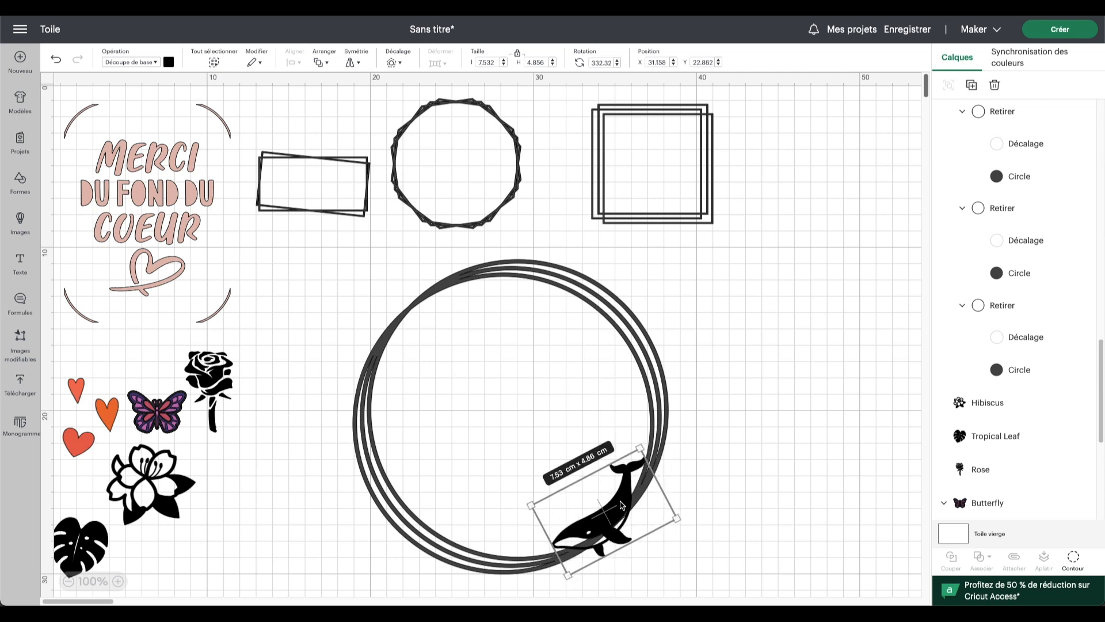
left_click_drag(639, 443, 643, 439)
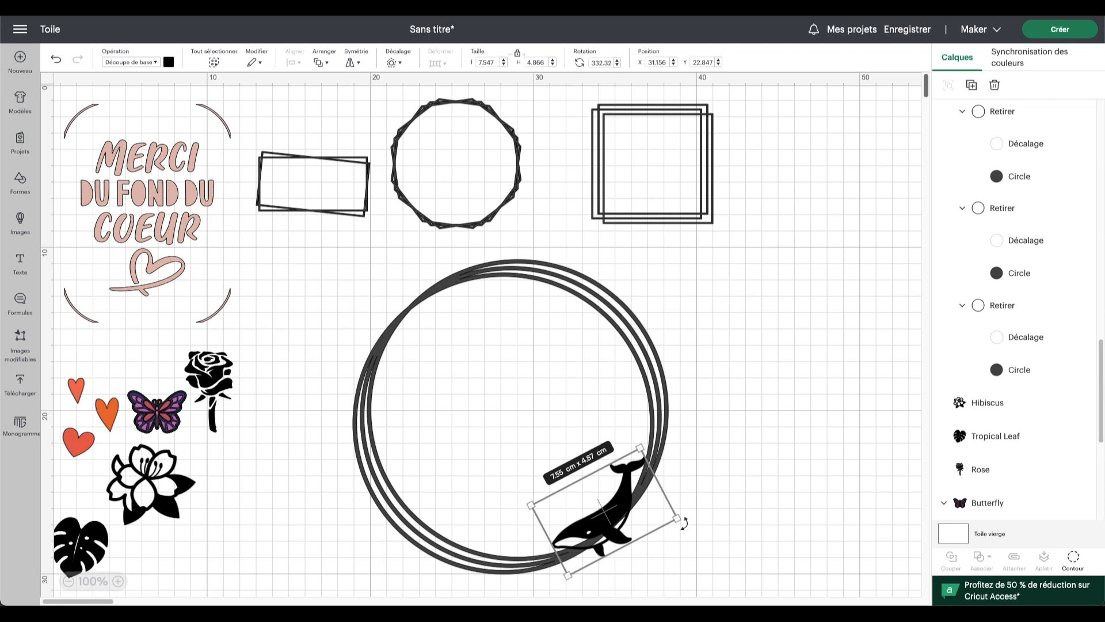
left_click_drag(684, 522, 681, 538)
left_click_drag(625, 506, 628, 509)
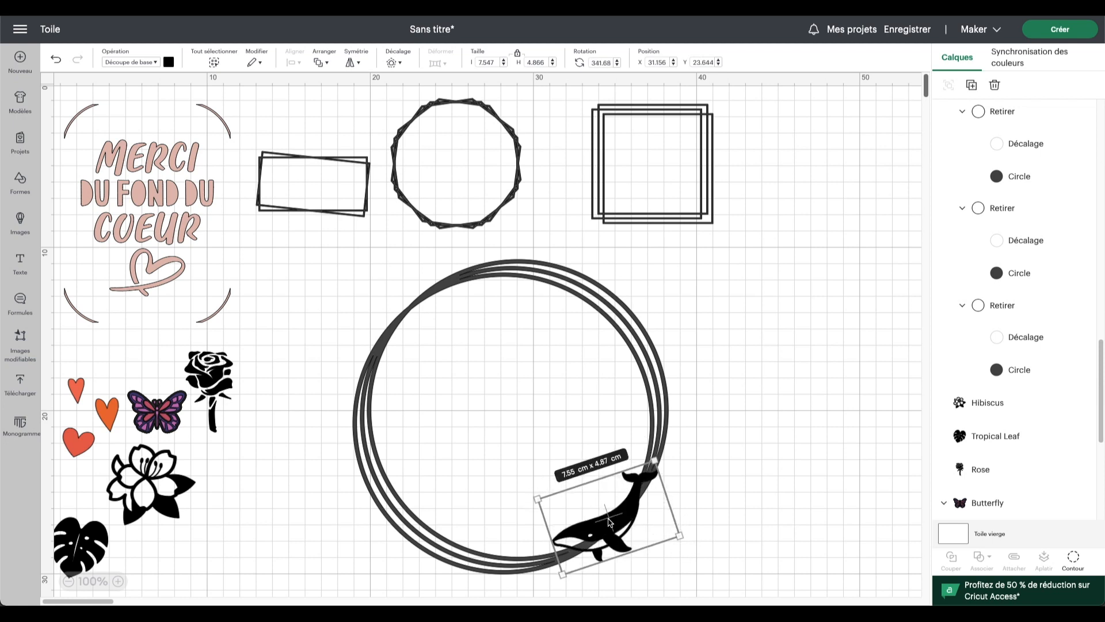
left_click(670, 410)
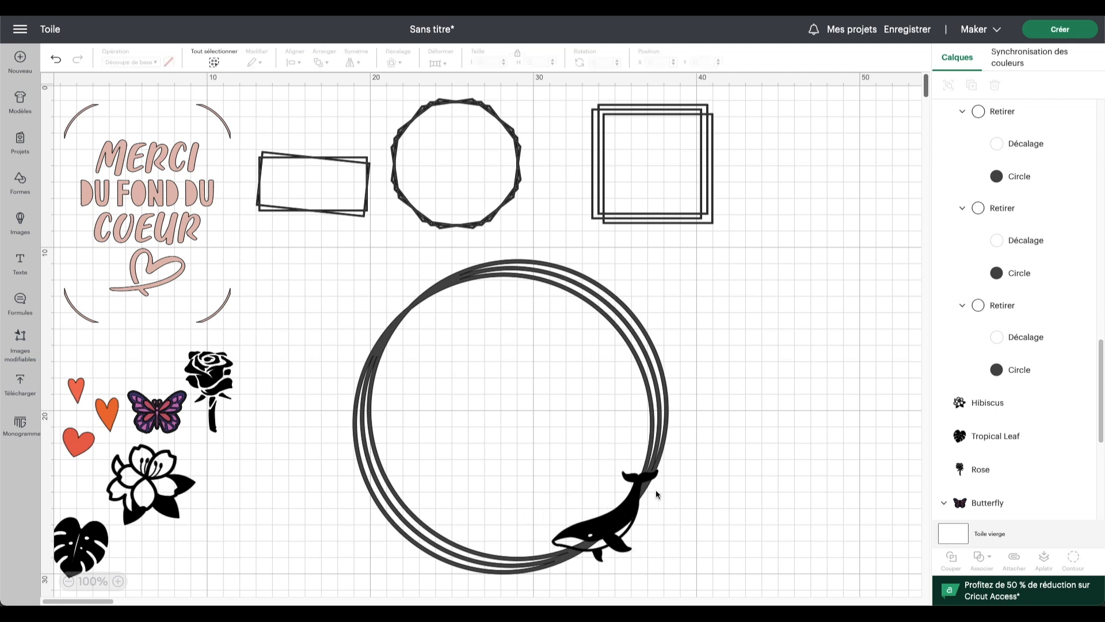
left_click_drag(622, 517, 600, 533)
left_click_drag(633, 474, 651, 491)
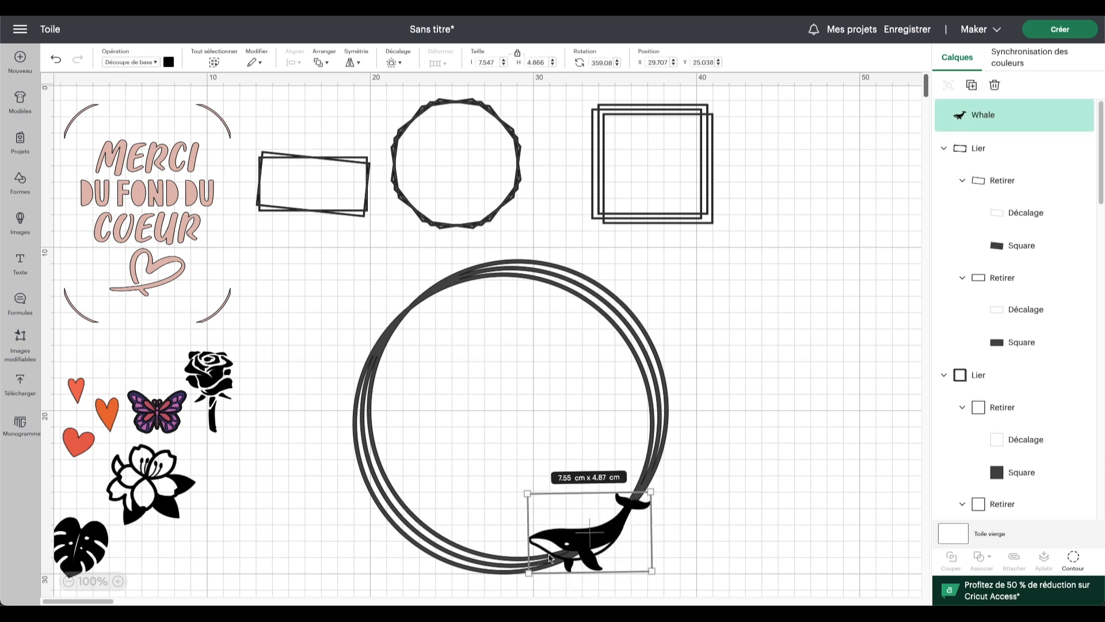
Step: Try to unite the whale with the triple-circle frame, and release the union
scroll(563, 479, "down", 2)
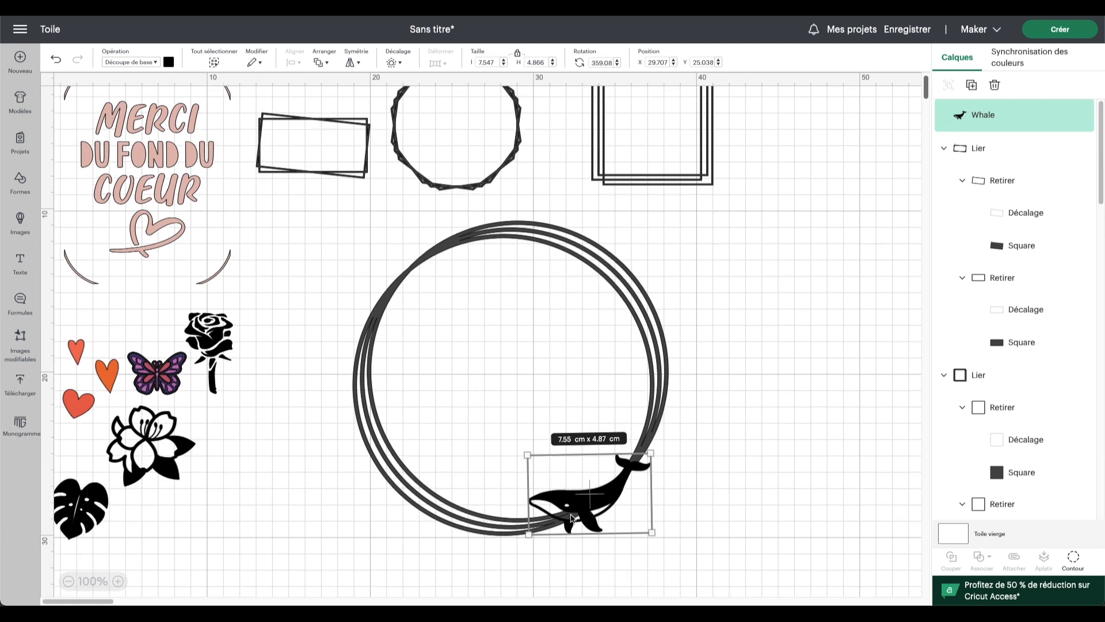
left_click_drag(680, 513, 539, 442)
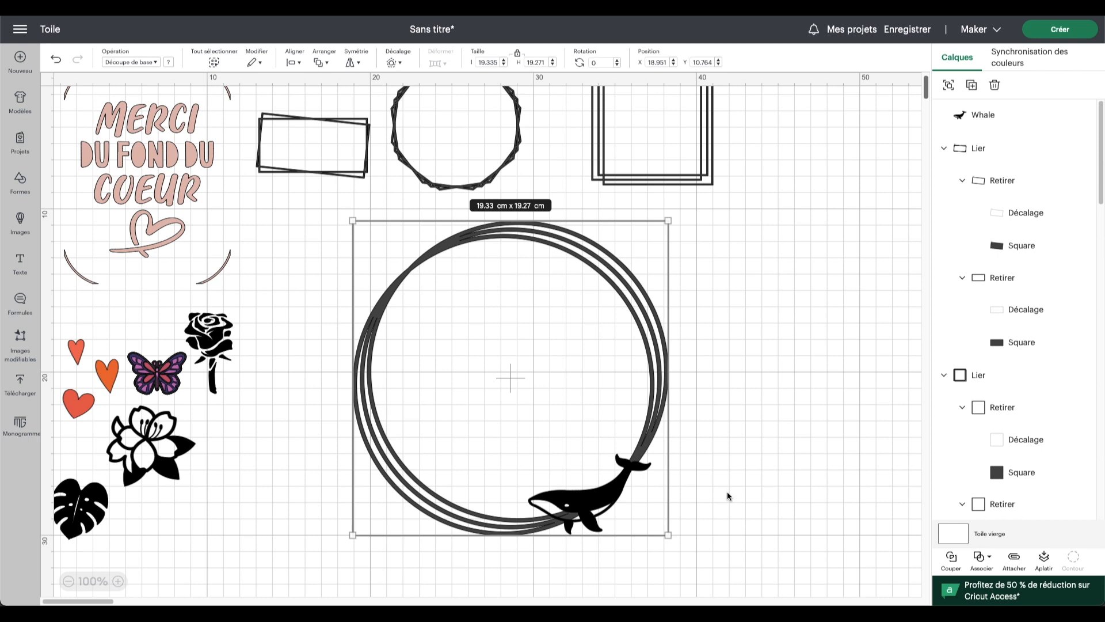
left_click(977, 563)
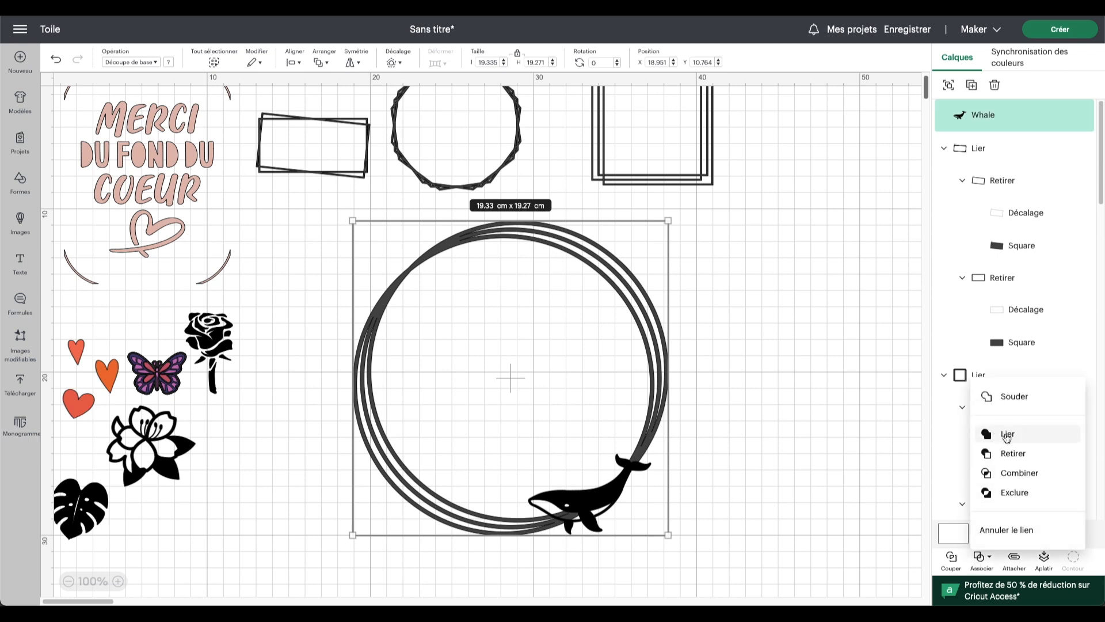
left_click(1005, 436)
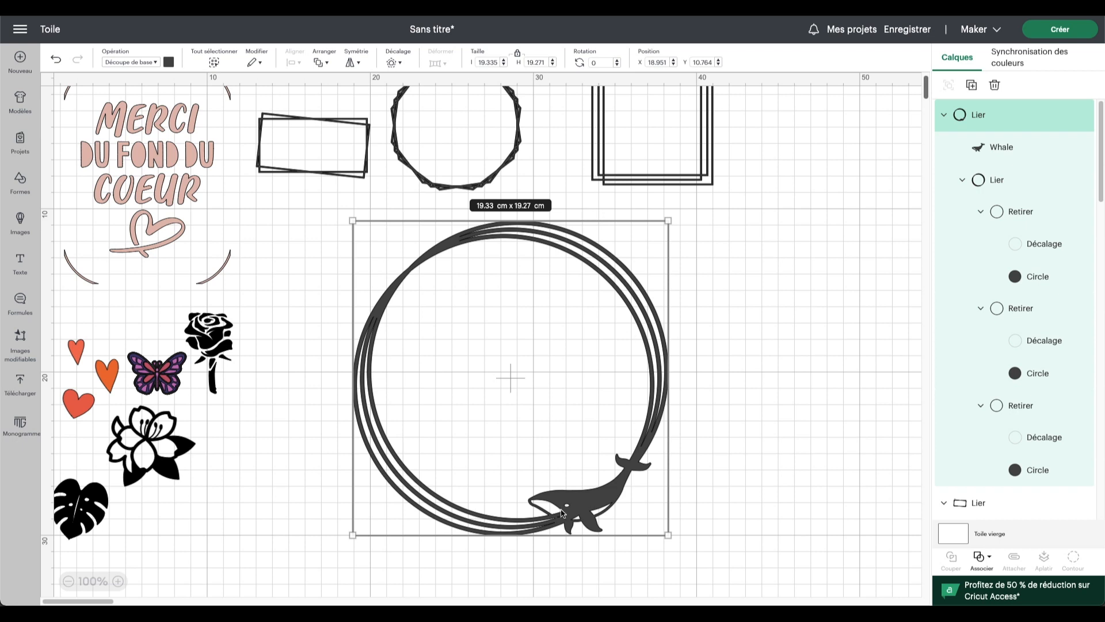
left_click(977, 561)
left_click(1009, 509)
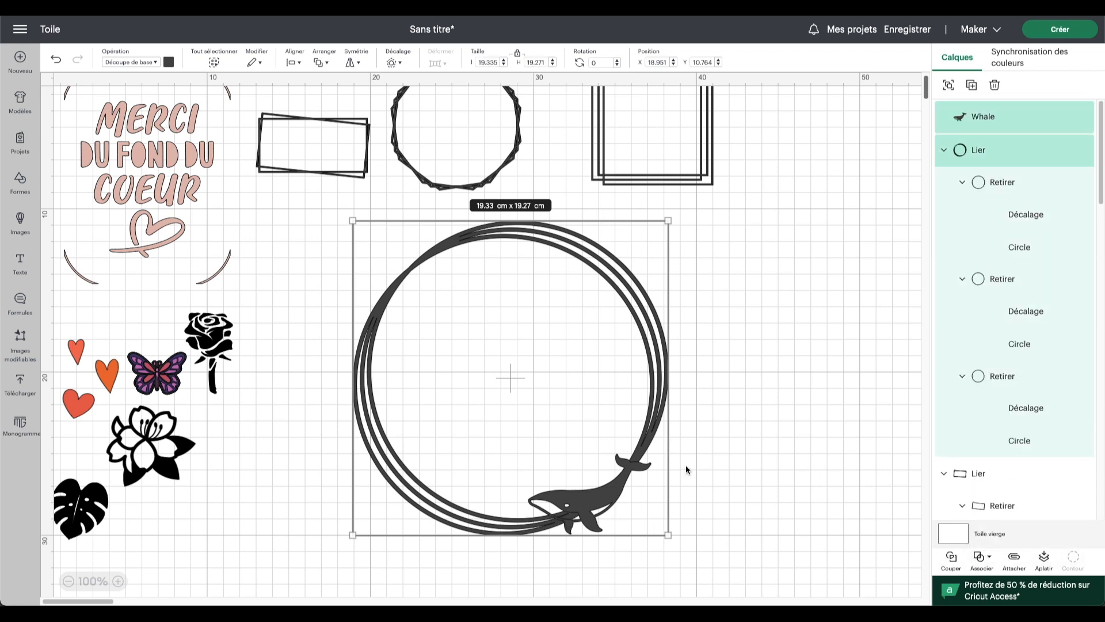
Step: Create an offset of the whale with rounded corners
left_click(974, 118)
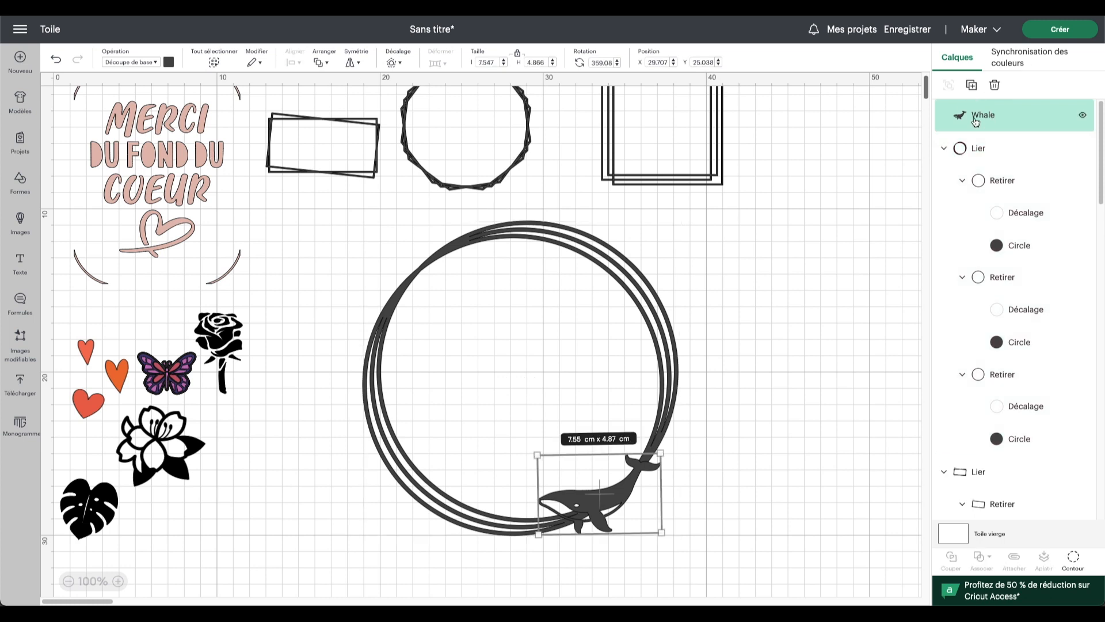
left_click(403, 65)
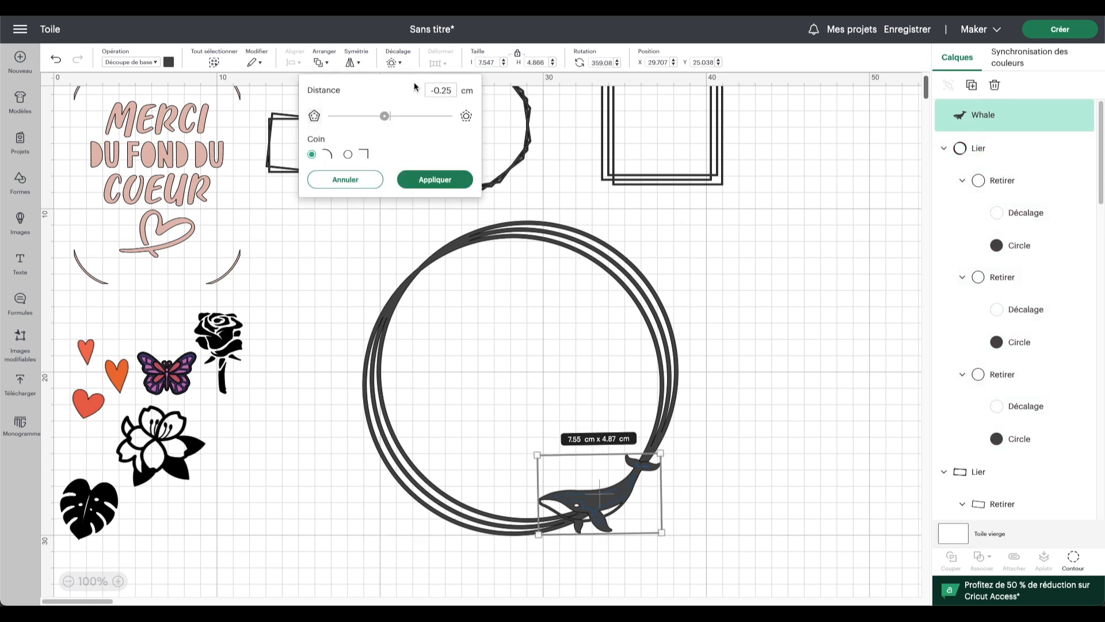
left_click_drag(455, 90, 406, 91)
left_click(415, 180)
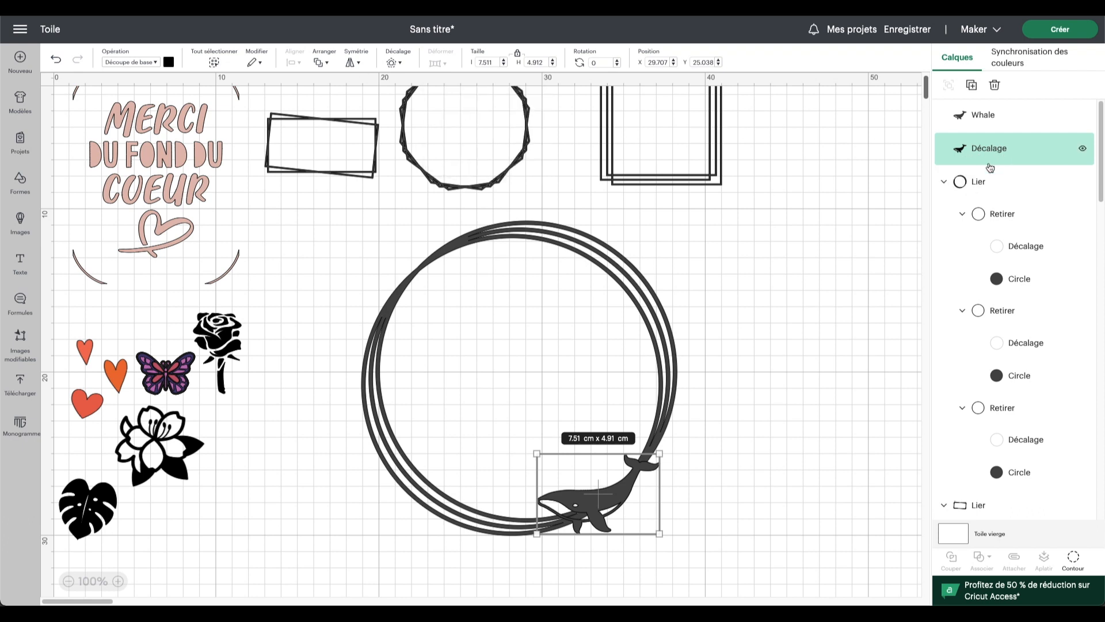
Step: Hide all inner contours of the whale's offset shape
left_click(1070, 559)
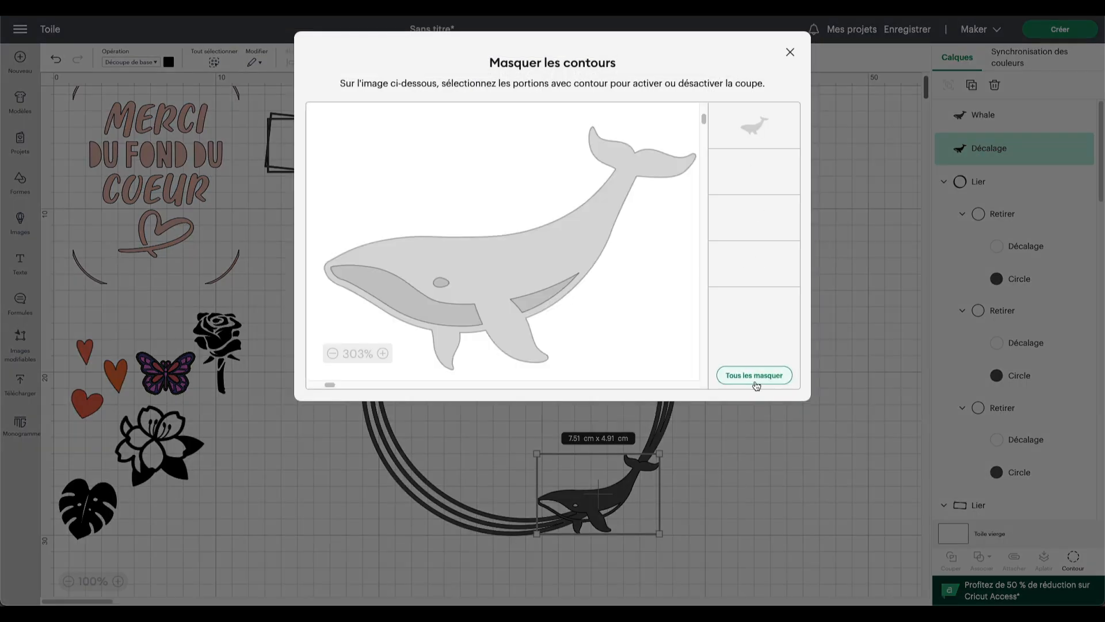
left_click(758, 377)
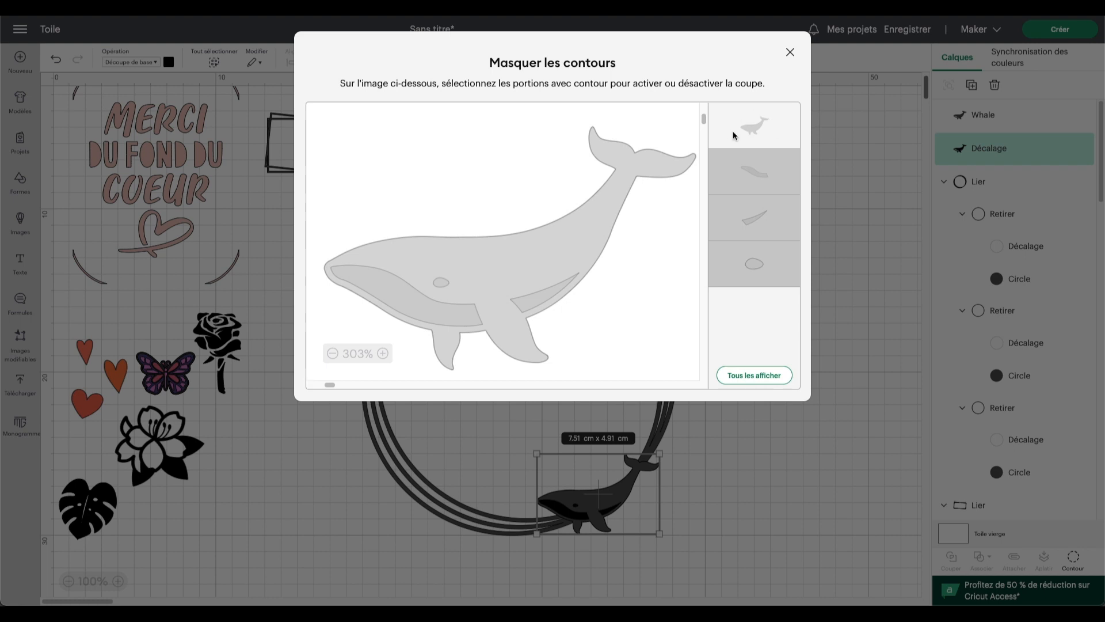
left_click(789, 52)
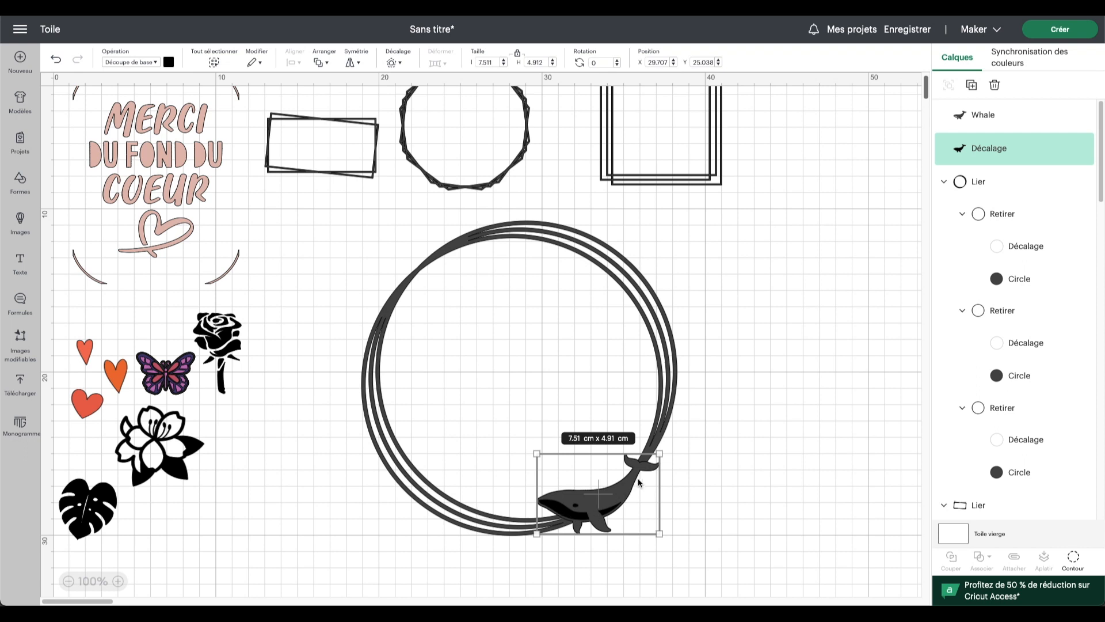
Step: Subtract the whale's offset silhouette from the united triple-circle frame
left_click(998, 182)
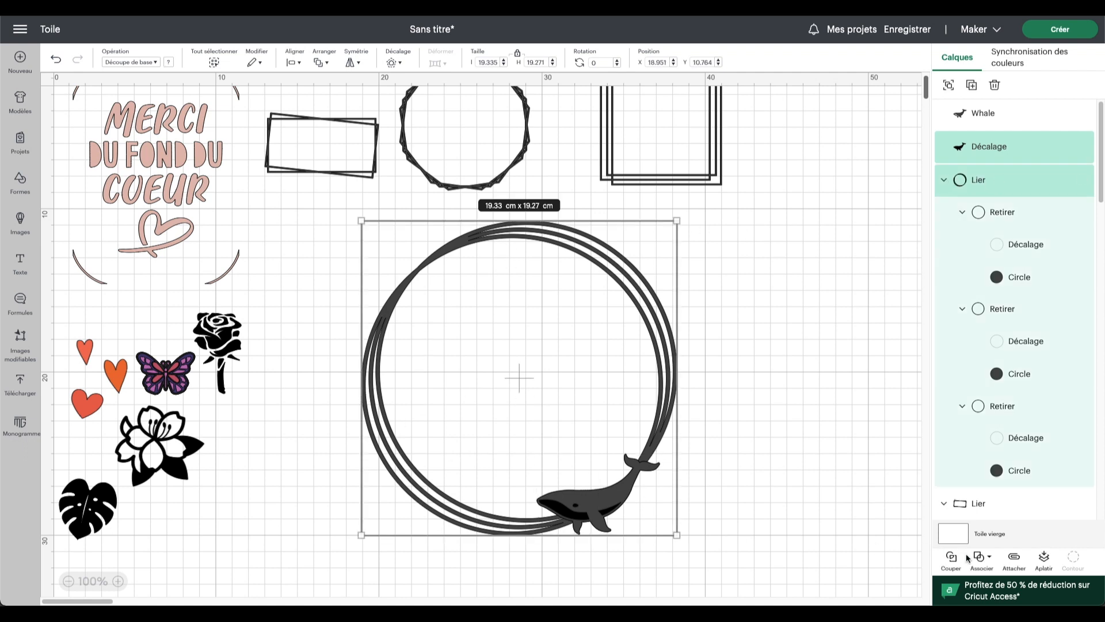
left_click(985, 557)
left_click(1020, 464)
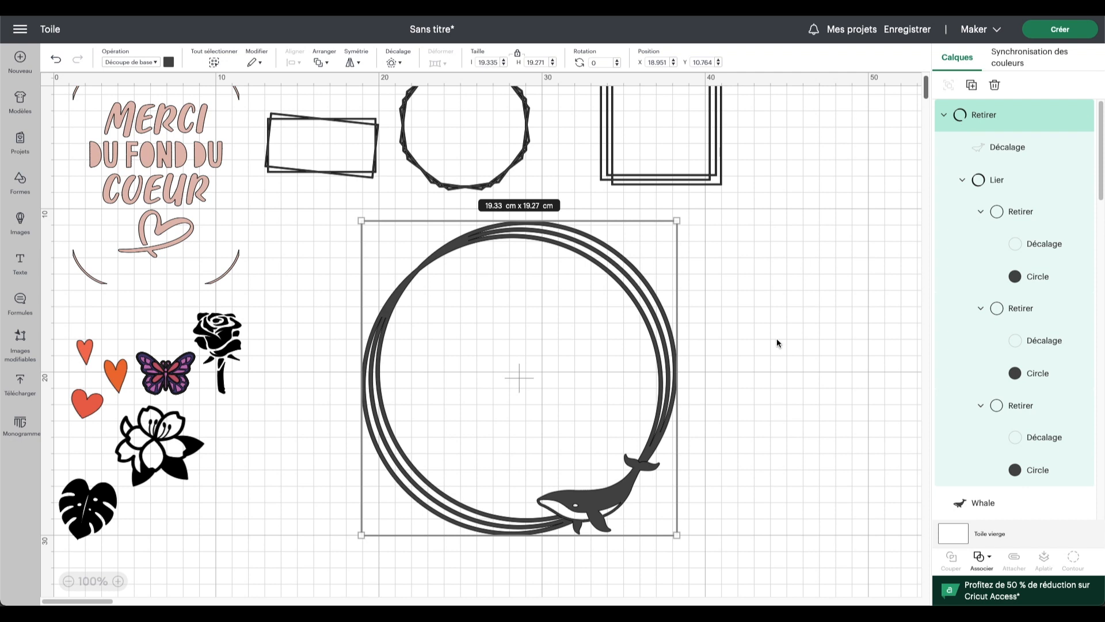
Step: Hide the whale layer to check the cutout in the circular frame, and show it again
scroll(1042, 372, "down", 3)
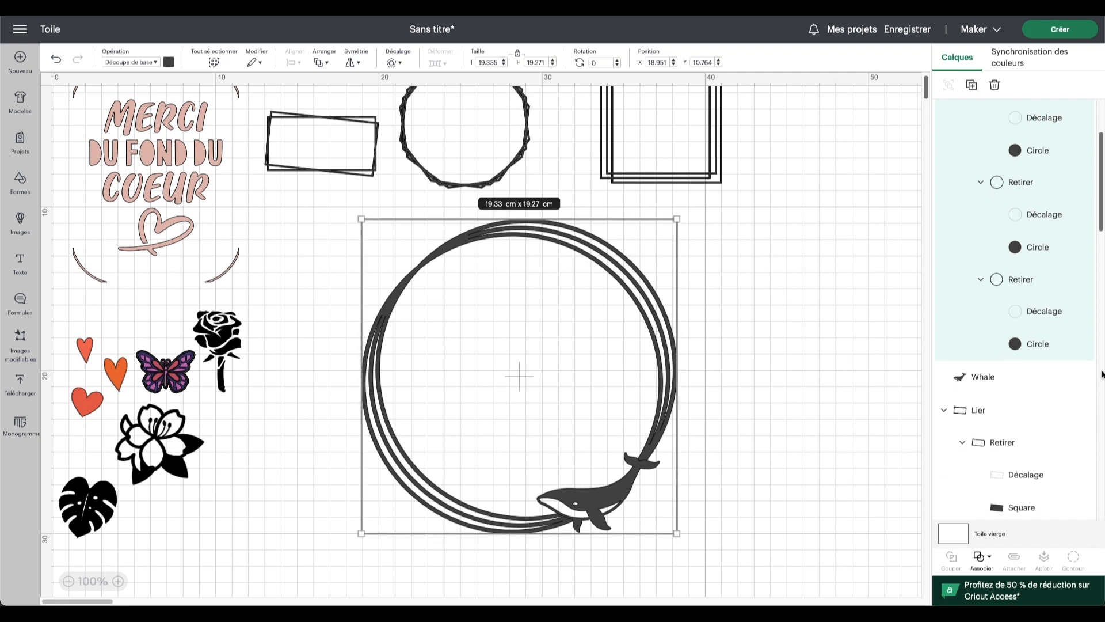
left_click(1065, 377)
left_click(1082, 376)
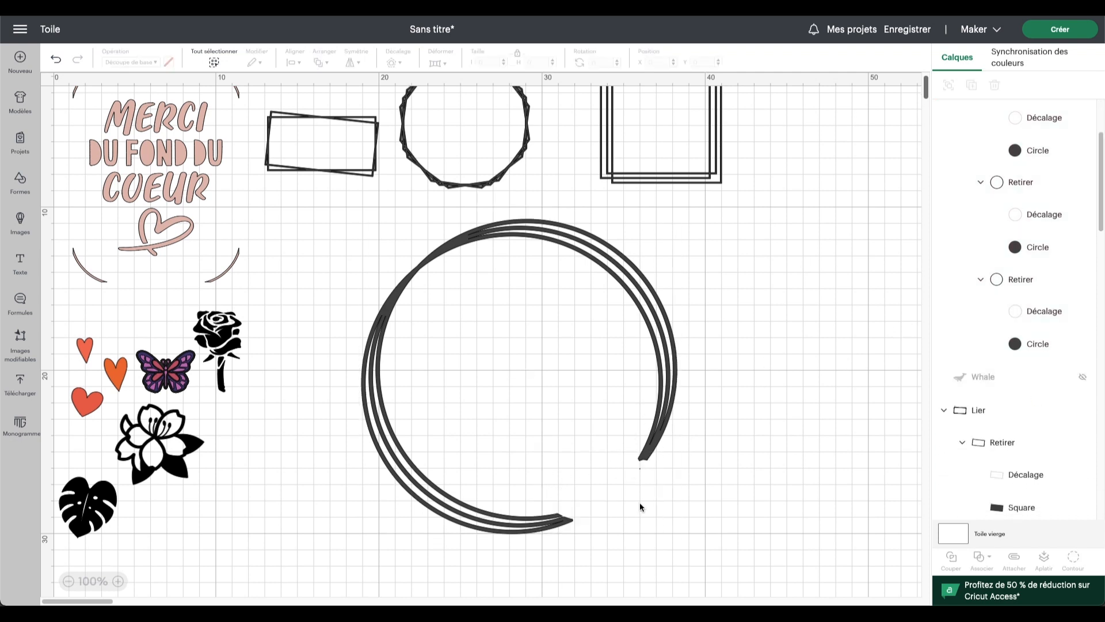
left_click(1082, 379)
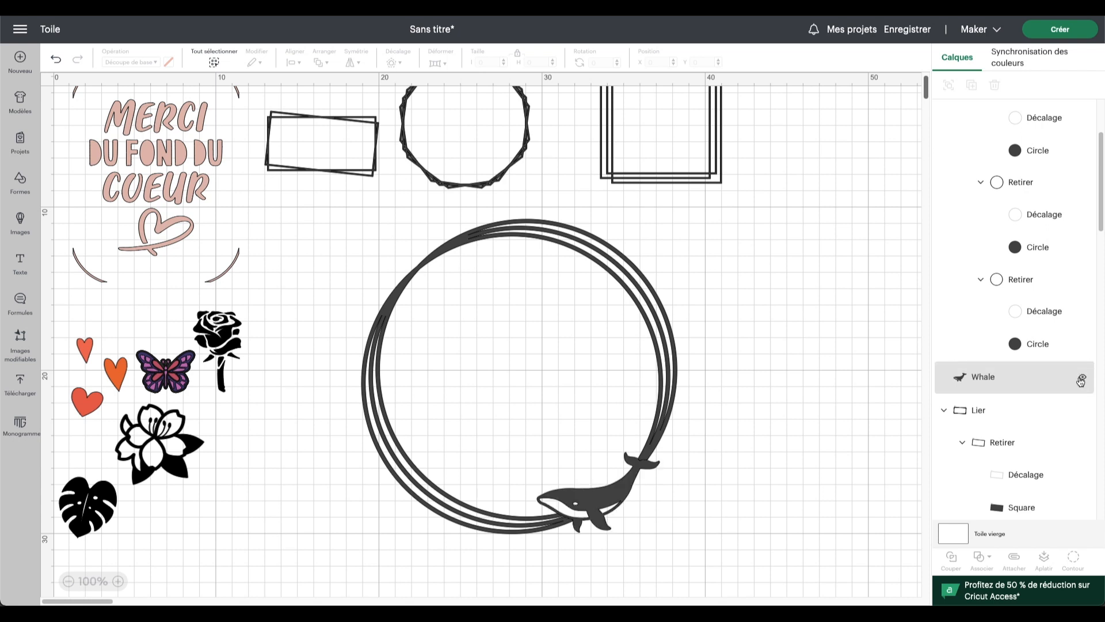
Step: Select the cut circular frame and the whale and unite them into one shape
left_click_drag(725, 504, 599, 444)
left_click(986, 556)
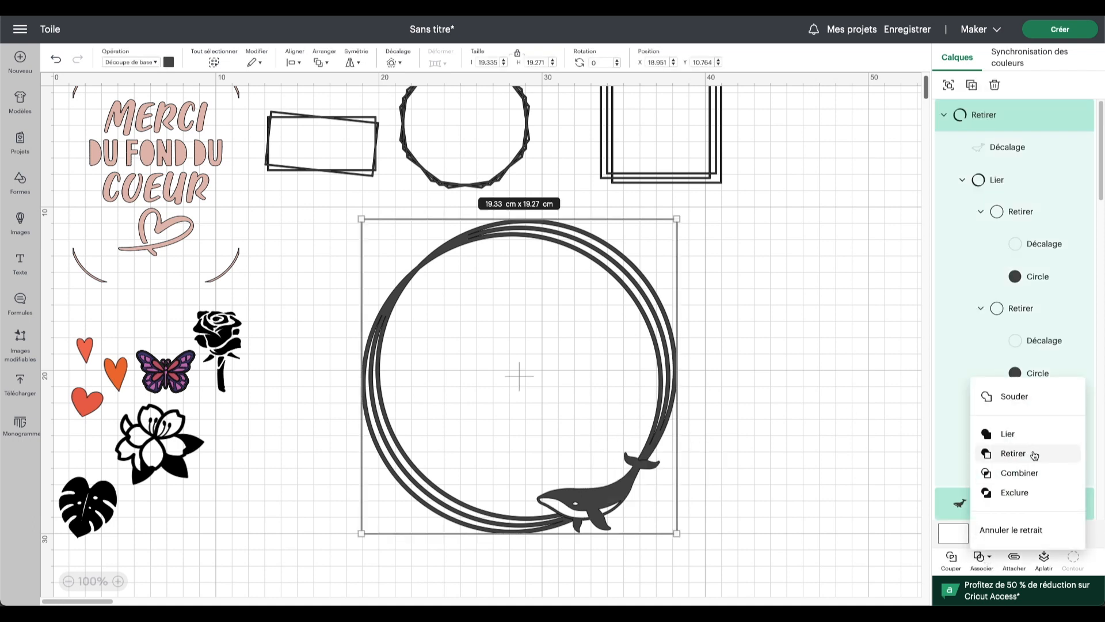
left_click(1022, 434)
scroll(786, 399, "up", 1)
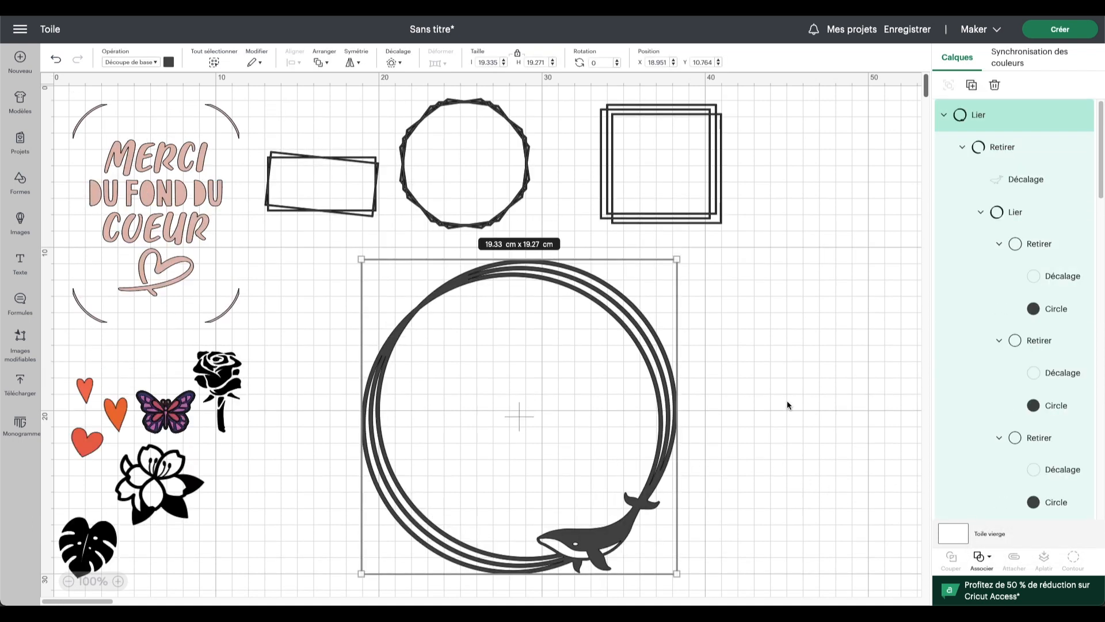
Step: Collapse the united whale frame's layers and recolour the frame light grey
left_click(943, 116)
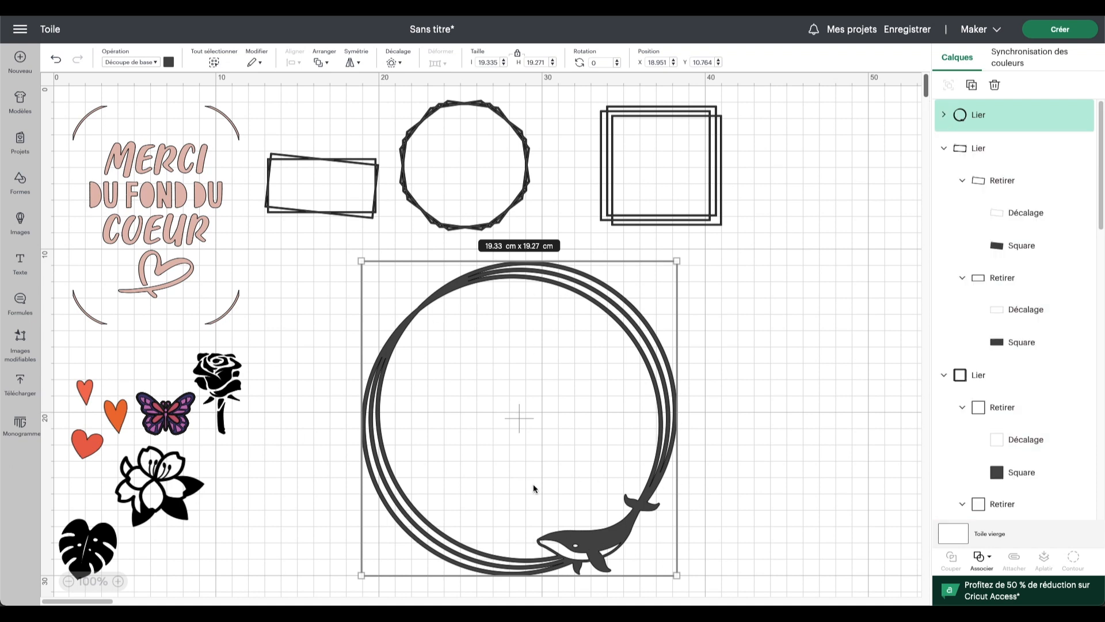
left_click(169, 62)
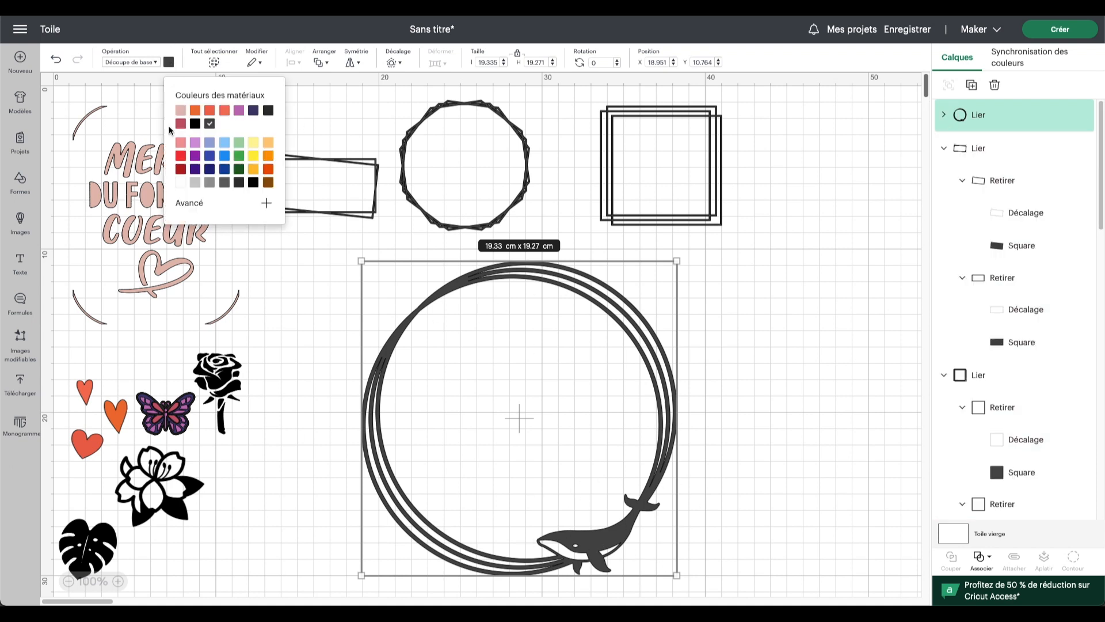
left_click(193, 184)
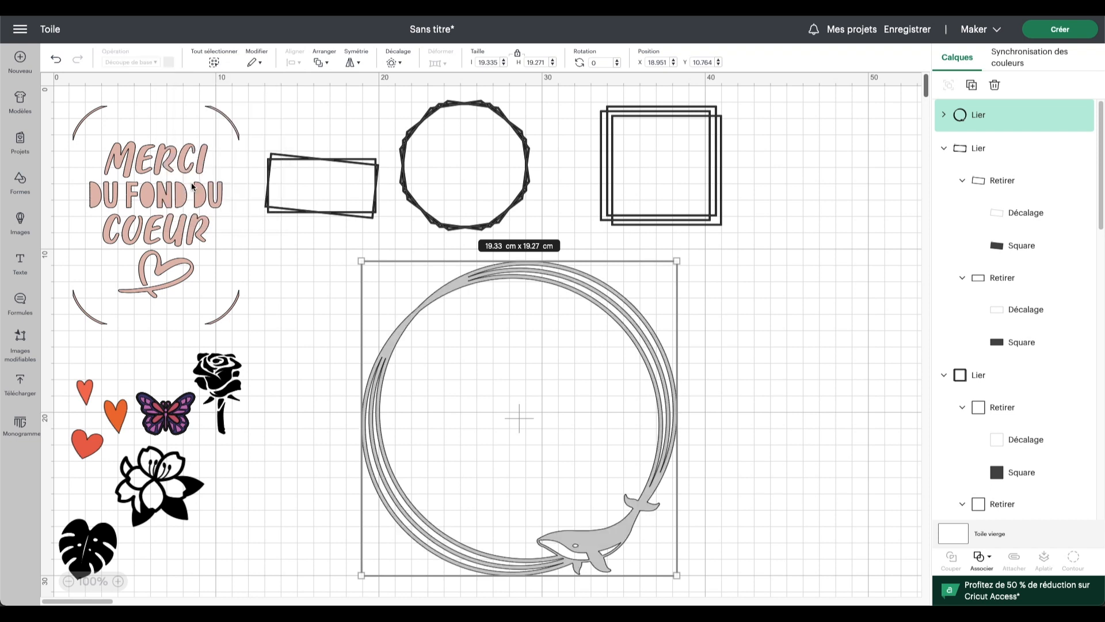
left_click(806, 360)
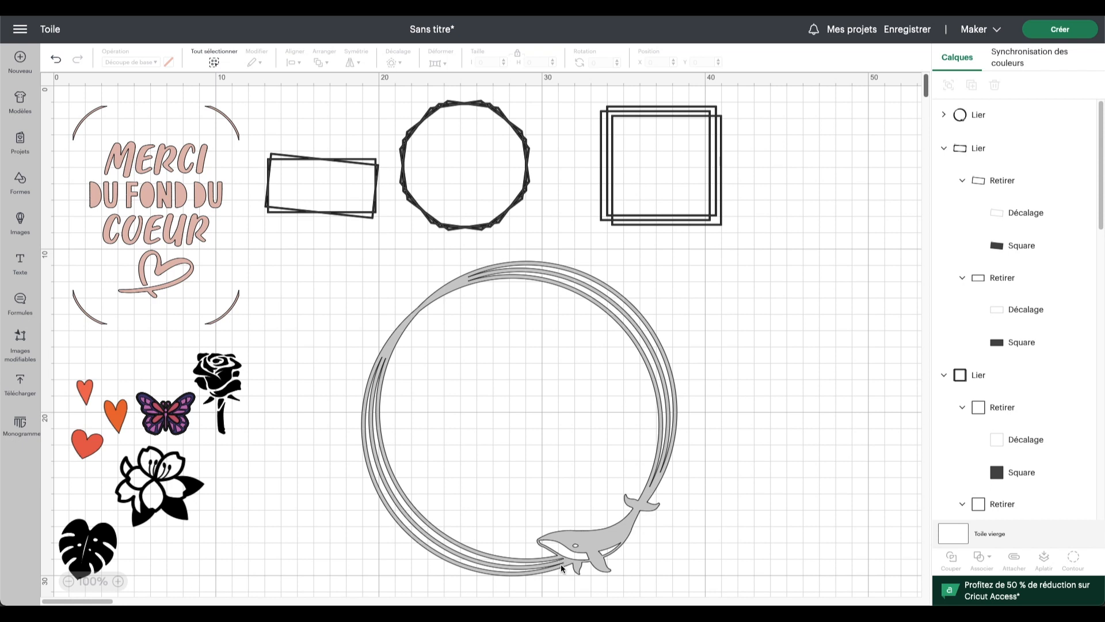
Step: Move the hearts image inside the circular frame, bring it to the front and ungroup it
left_click_drag(83, 391, 454, 339)
left_click(320, 61)
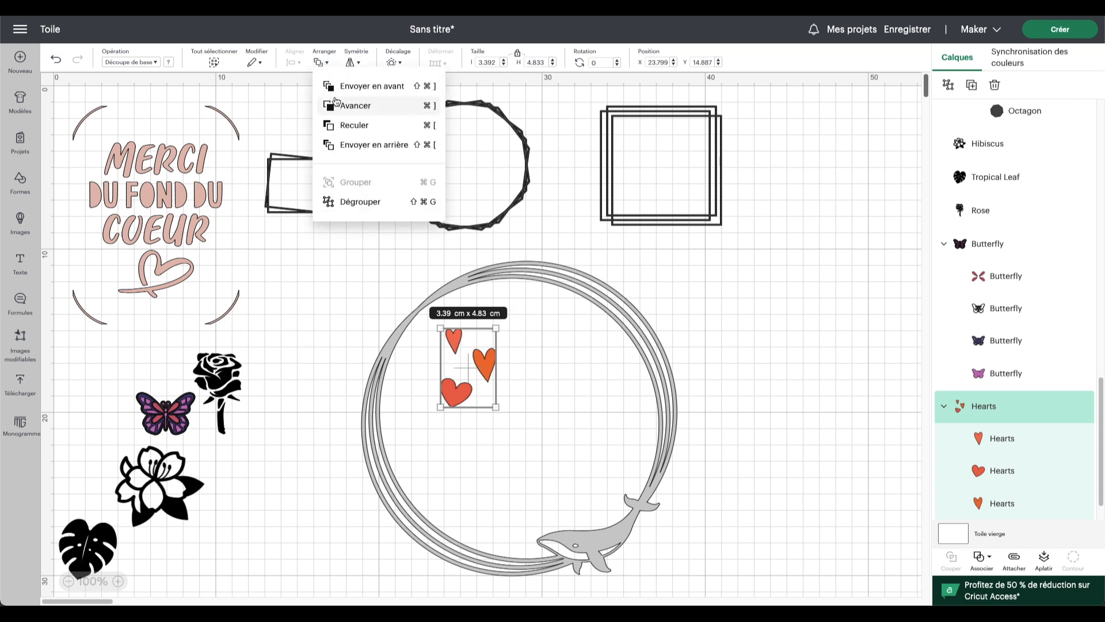
left_click(370, 83)
key("ctrl+shift+g")
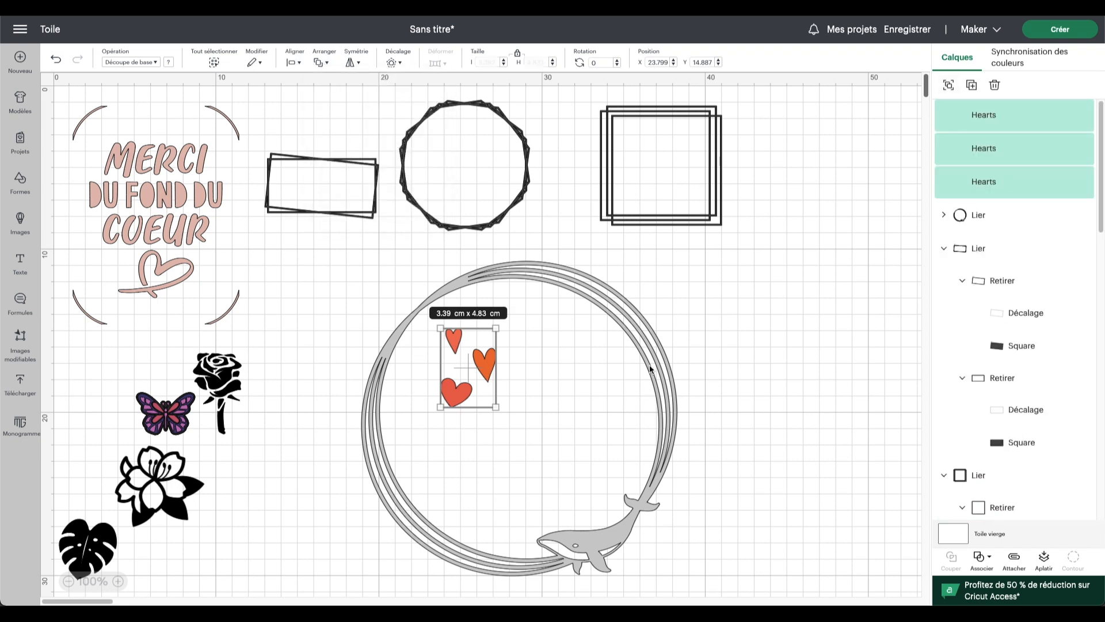
Step: Arrange the three hearts along the circular frame's upper left edge, rotating the widest to about 332° and the rightmost to about 16°
left_click_drag(455, 398, 464, 309)
left_click(310, 344)
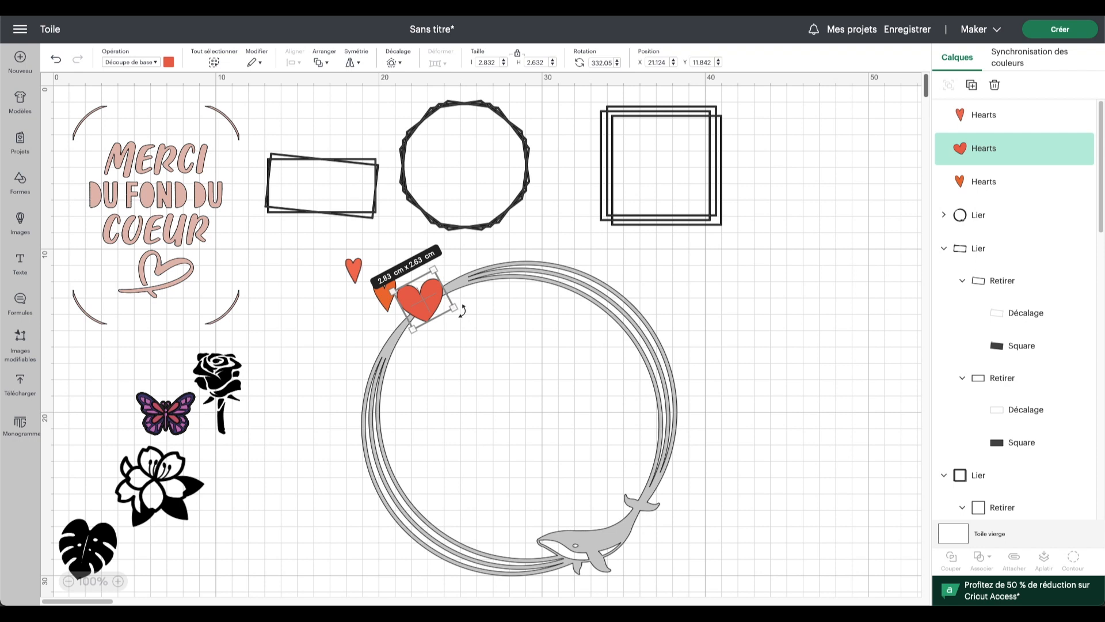
left_click(355, 272)
left_click_drag(355, 272, 462, 273)
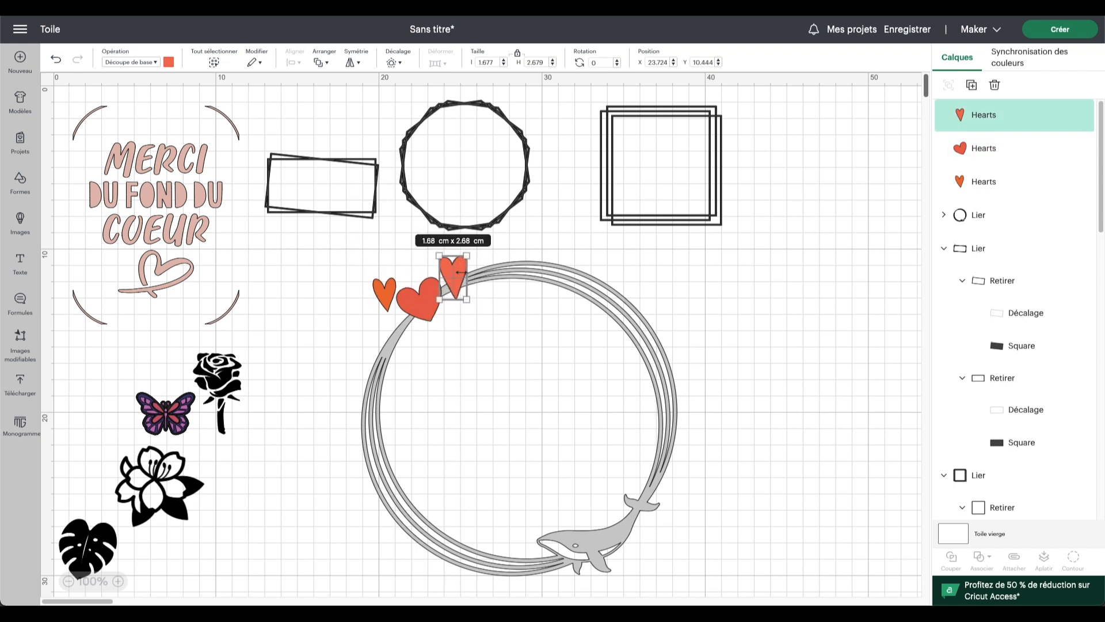
left_click_drag(456, 281, 465, 326)
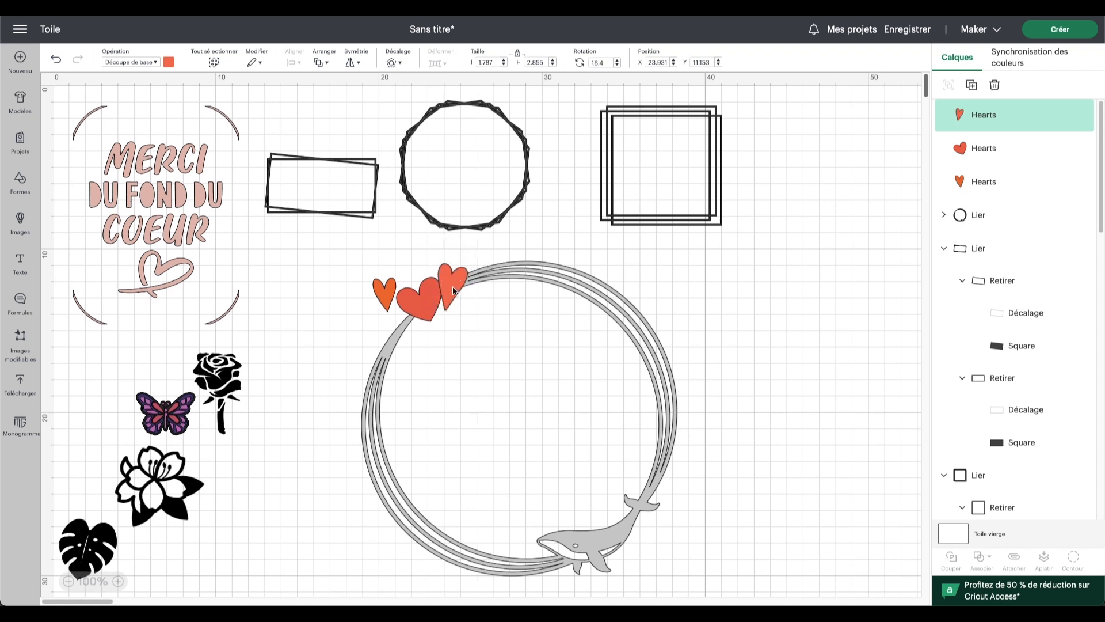
left_click_drag(384, 294, 403, 330)
Step: Place the orange heart on the circular frame beside the other two and unite all three hearts with the whale frame
left_click(422, 375)
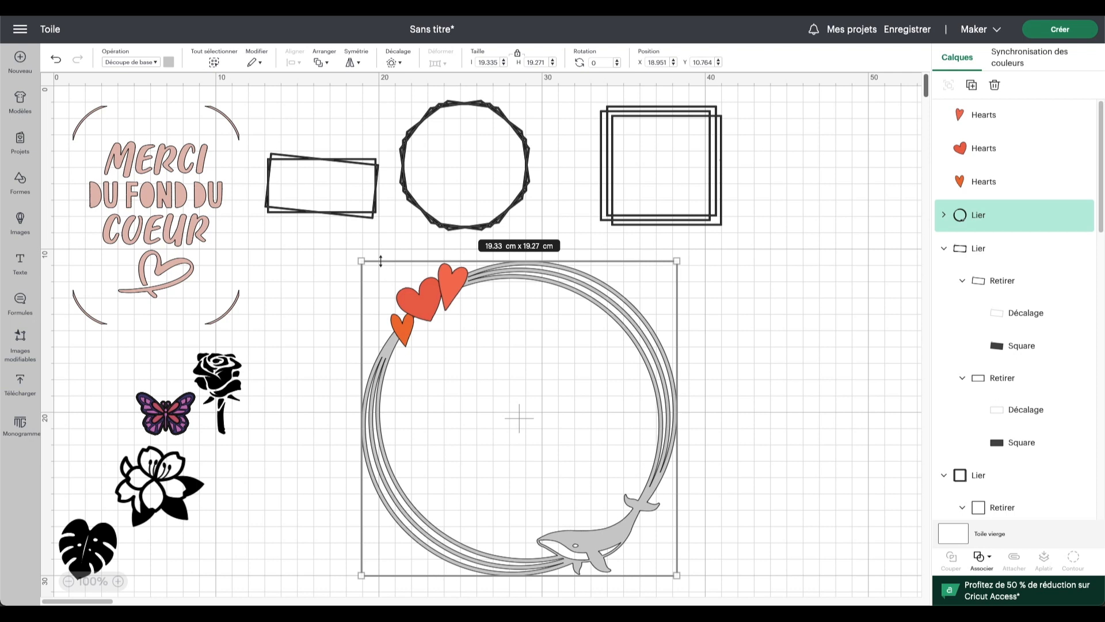
left_click(334, 316)
left_click_drag(352, 247, 547, 412)
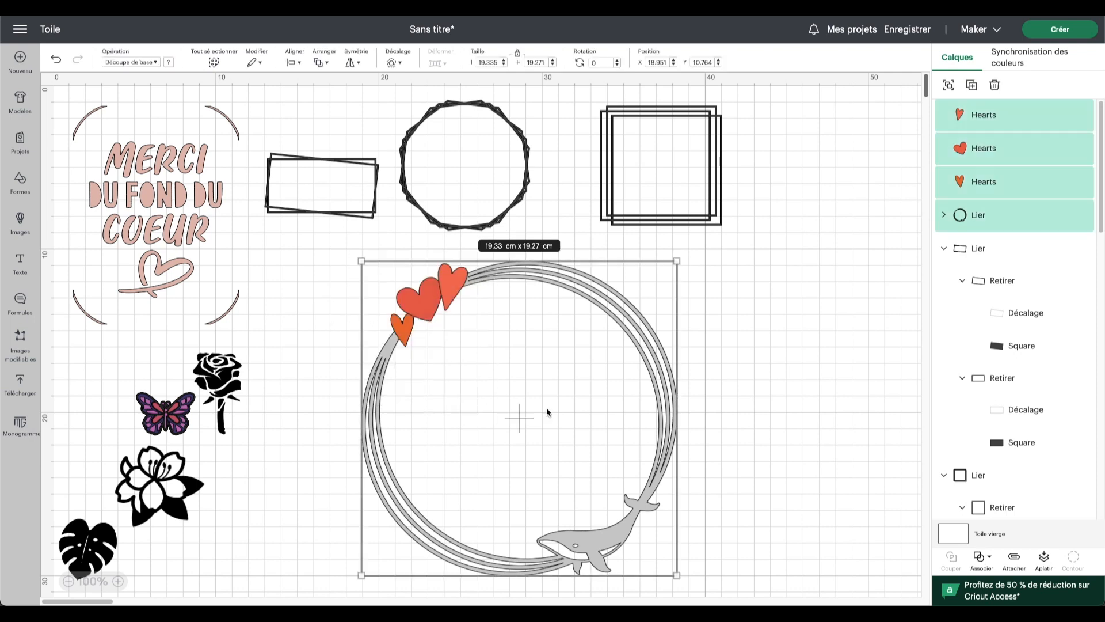
left_click(979, 560)
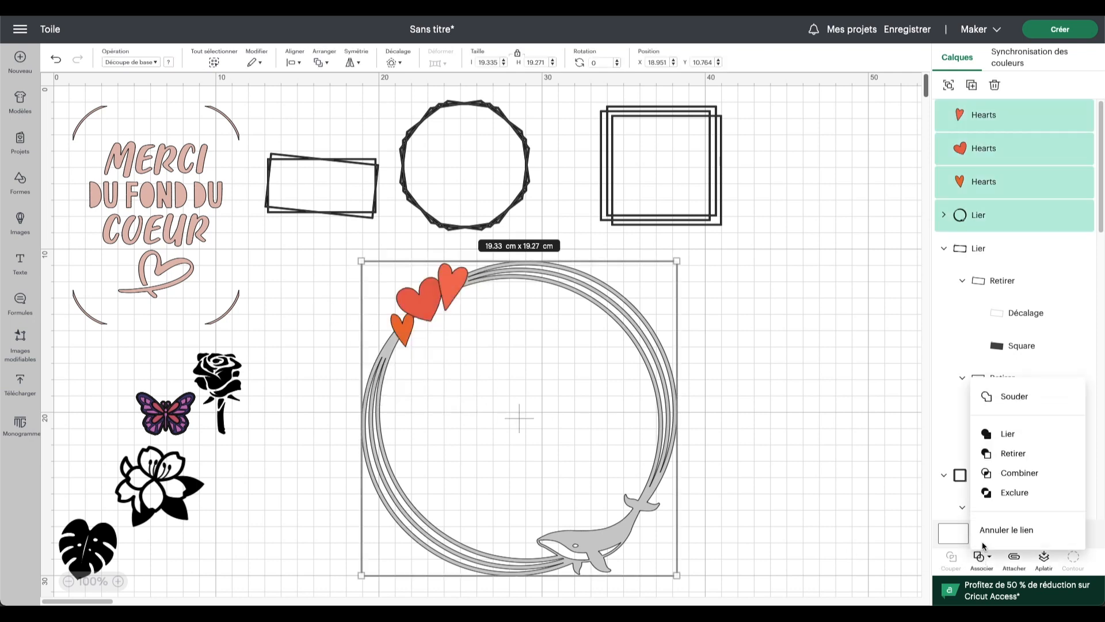
left_click(1008, 434)
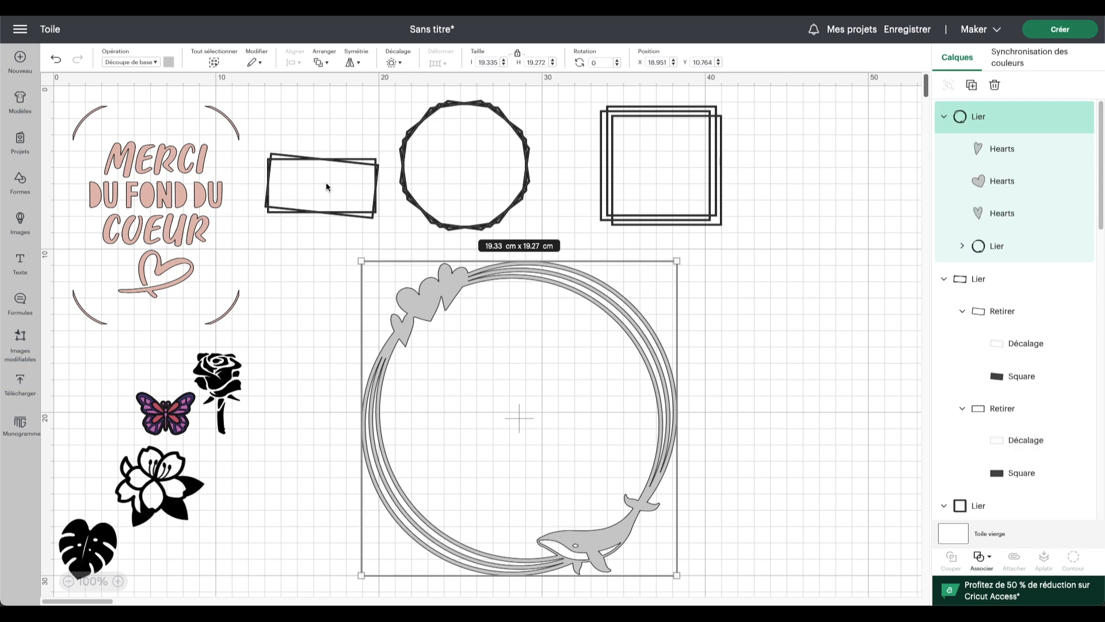
Step: Check the united hearts-and-whale frame's nested layers and merge them into one single layer
left_click(961, 245)
scroll(996, 459, "down", 10)
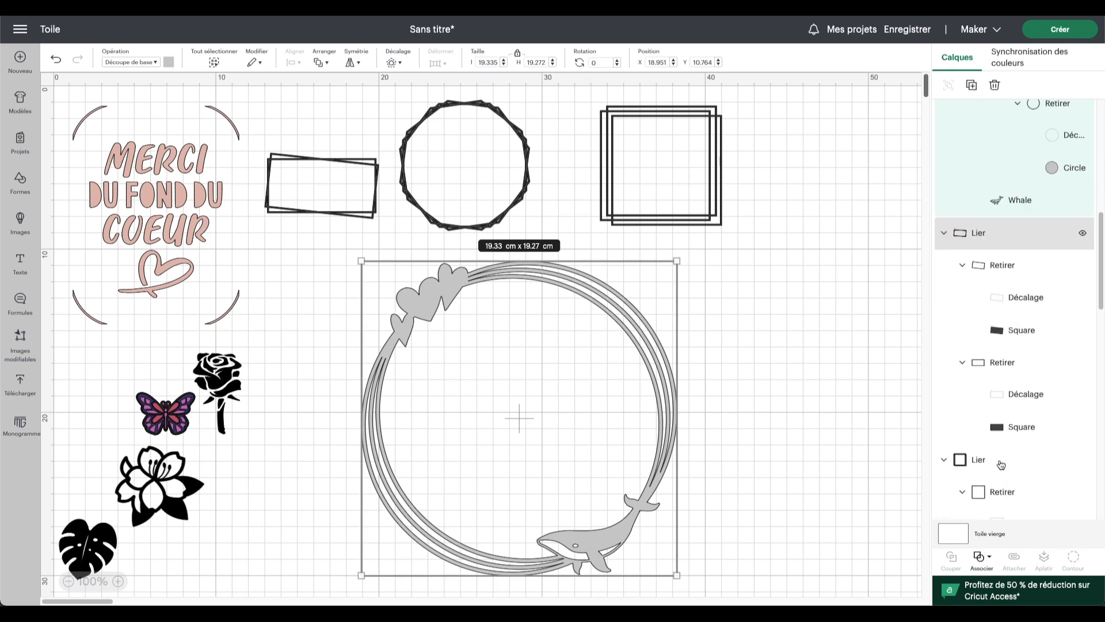
scroll(1002, 465, "up", 5)
scroll(1011, 316, "up", 8)
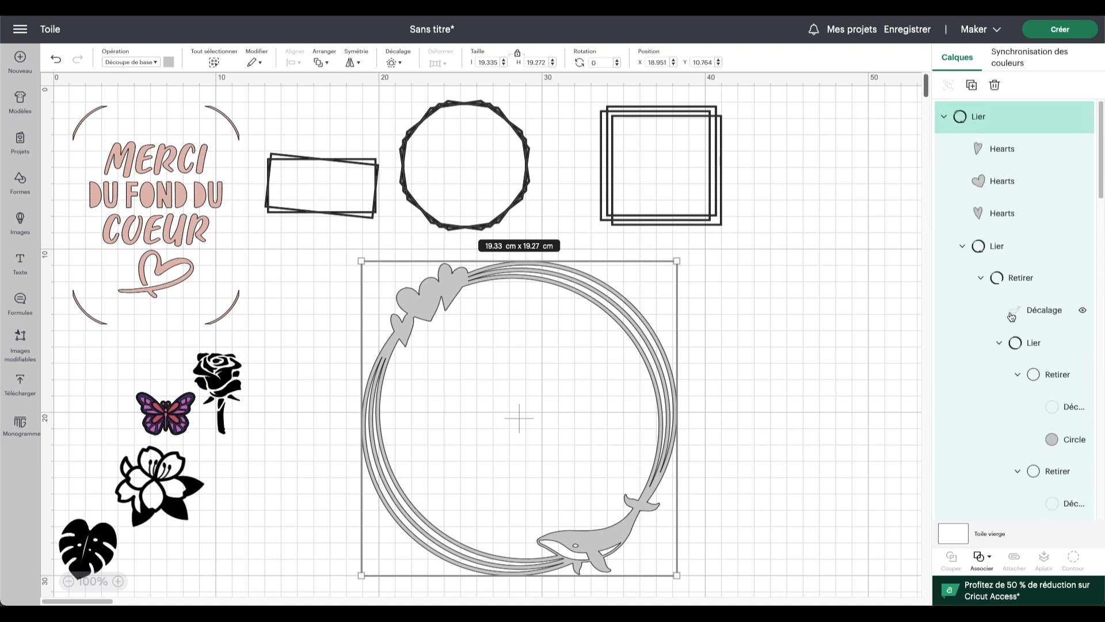
left_click(944, 116)
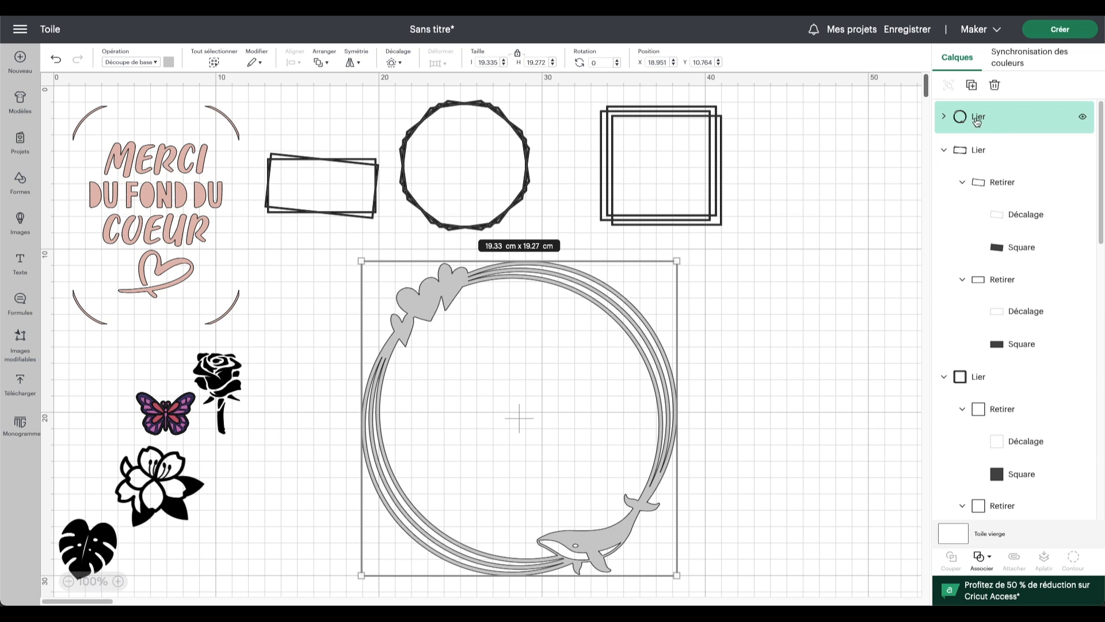
left_click(984, 561)
left_click(1039, 531)
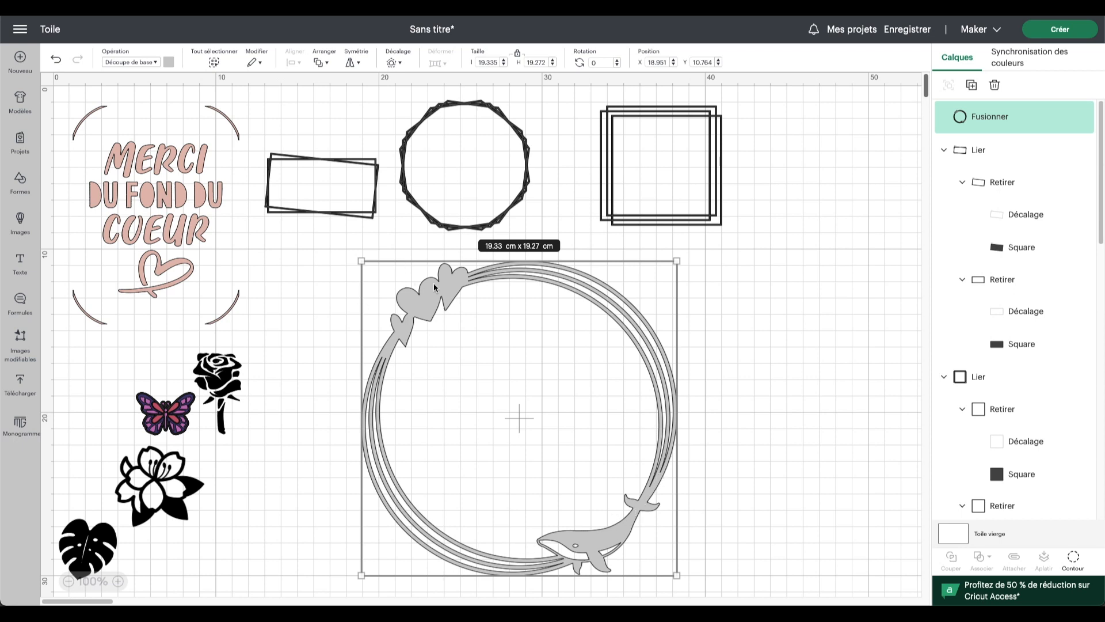
Step: Hide the smallest contour of the merged circular frame and deselect the frame
left_click(1074, 560)
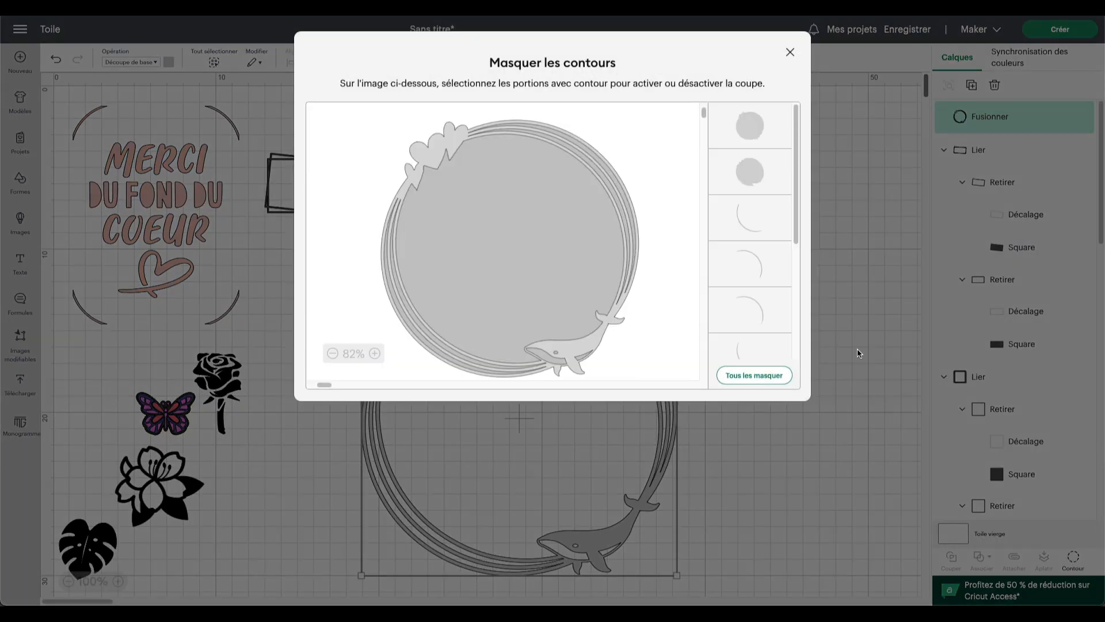
scroll(761, 300, "down", 5)
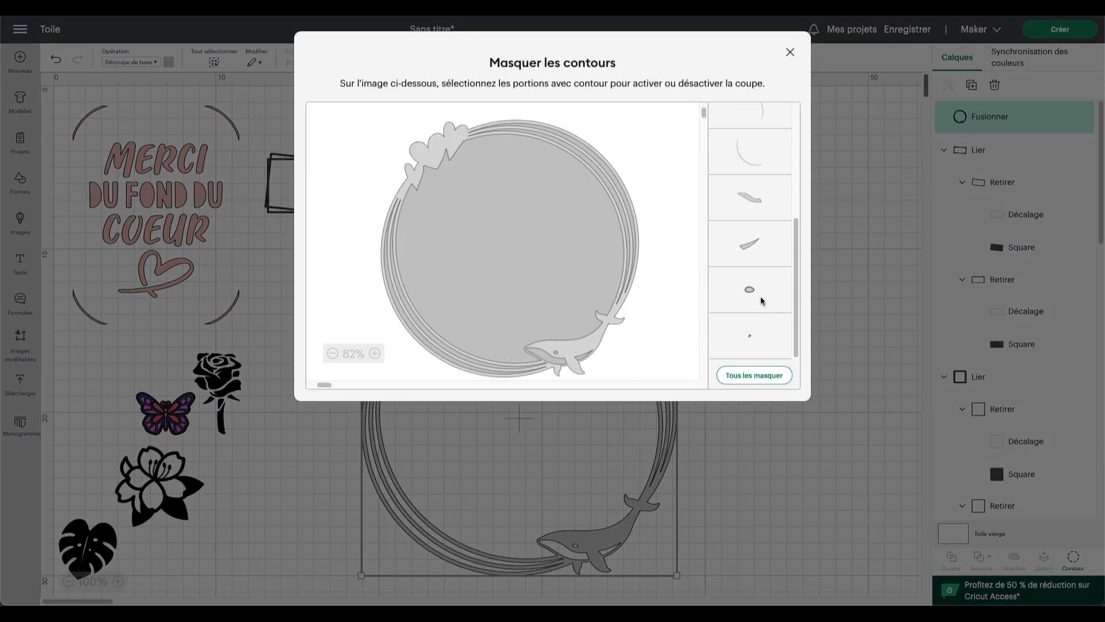
left_click(747, 338)
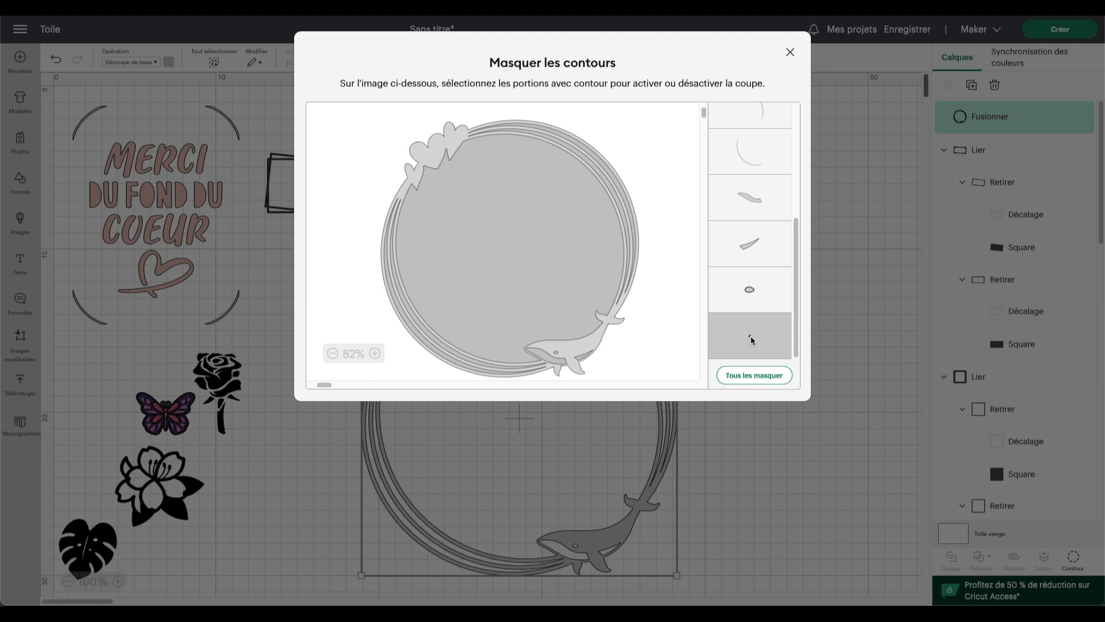
left_click(747, 339)
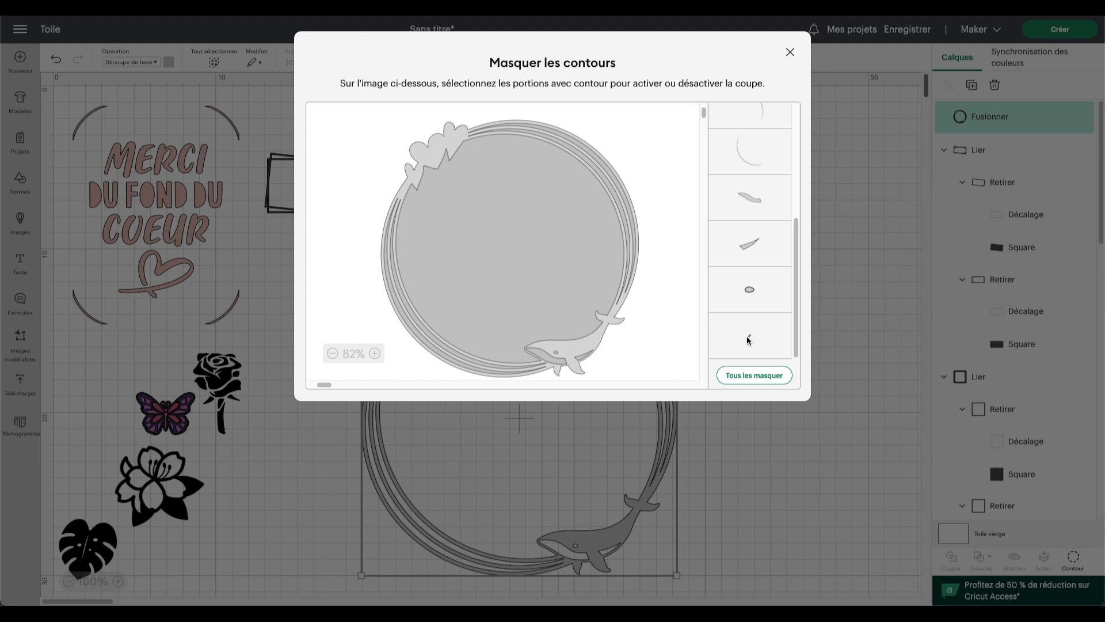
left_click(747, 336)
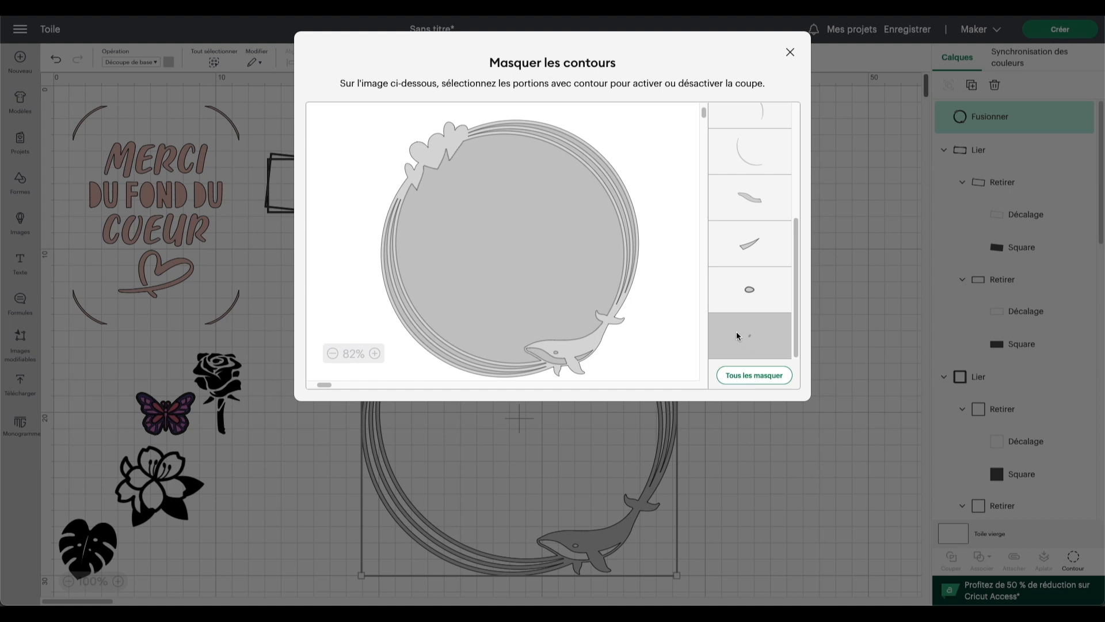
left_click(790, 52)
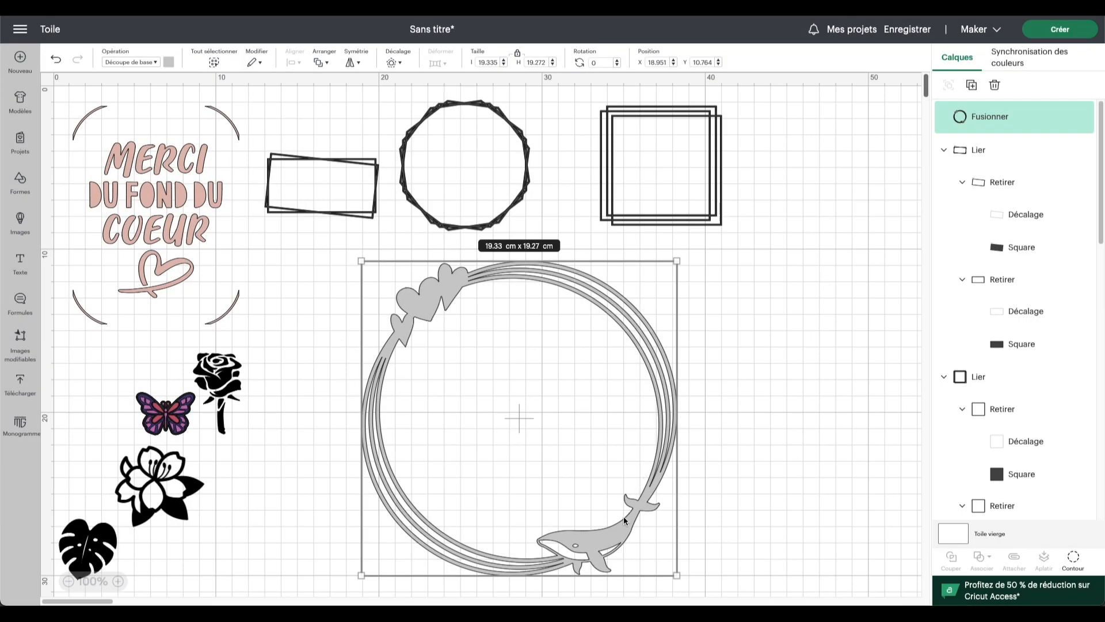
left_click(761, 454)
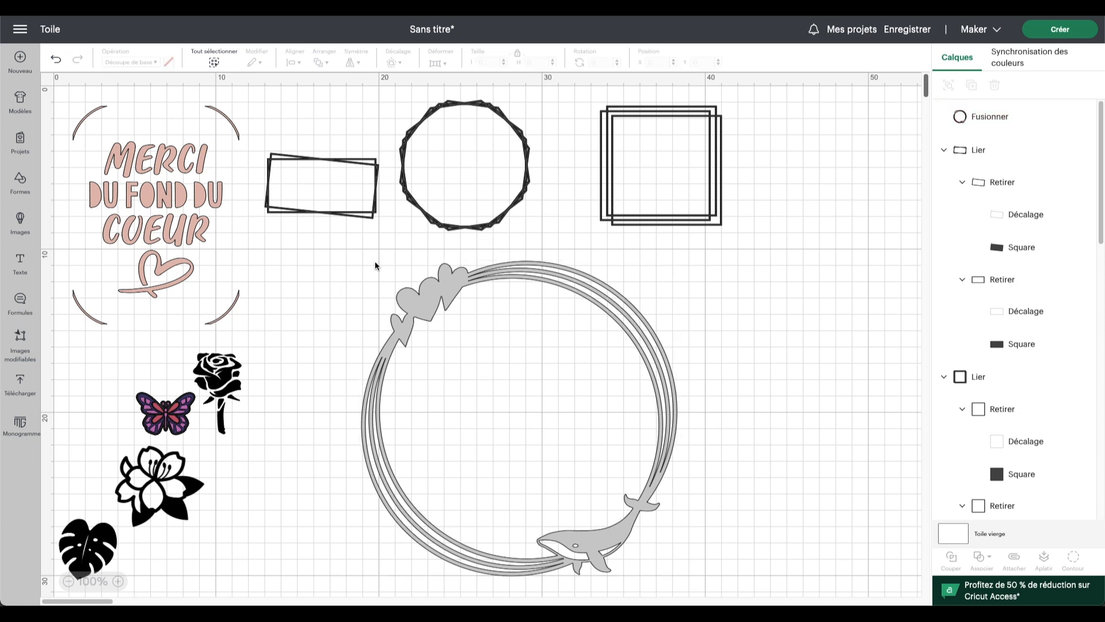
Step: Set the circular frame's operation to Imprimer puis découper and its print type to Motif
left_click(675, 378)
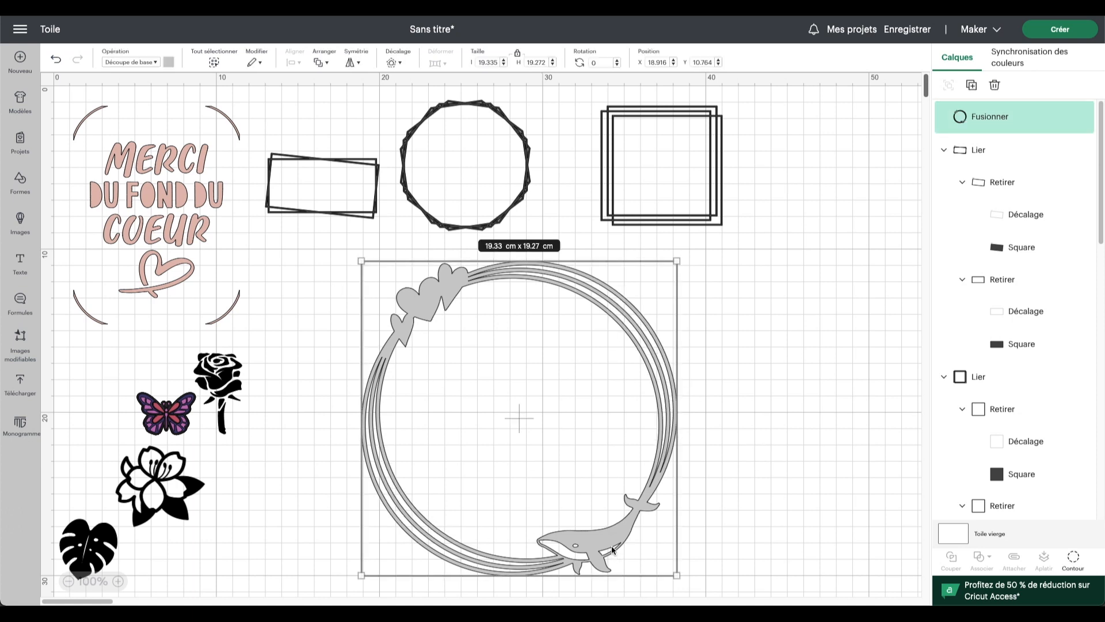
left_click(155, 62)
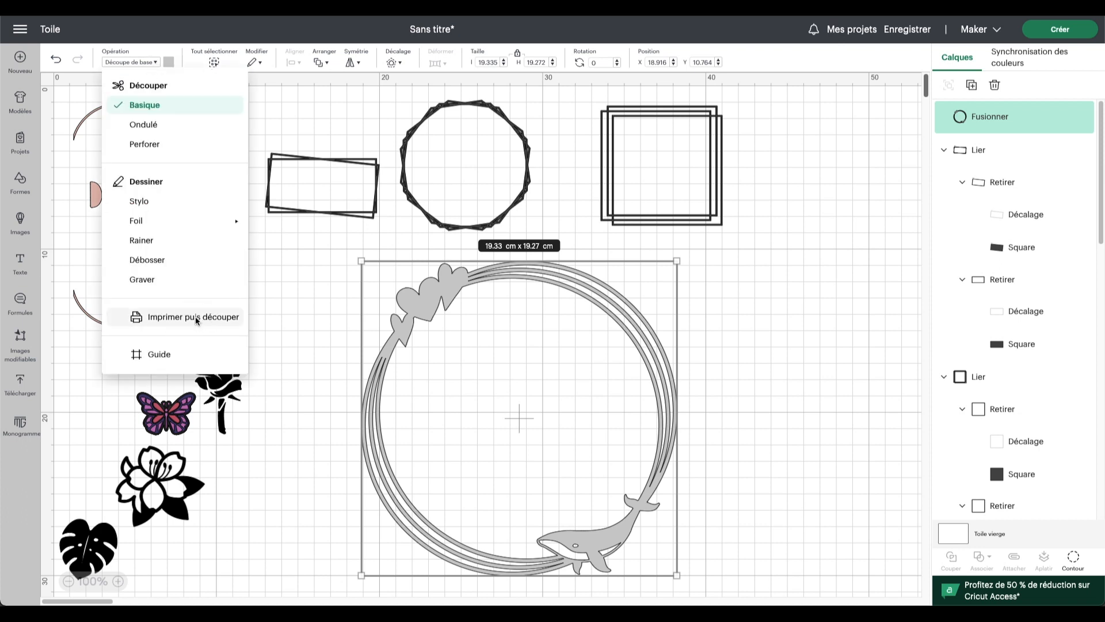
left_click(195, 316)
left_click(186, 65)
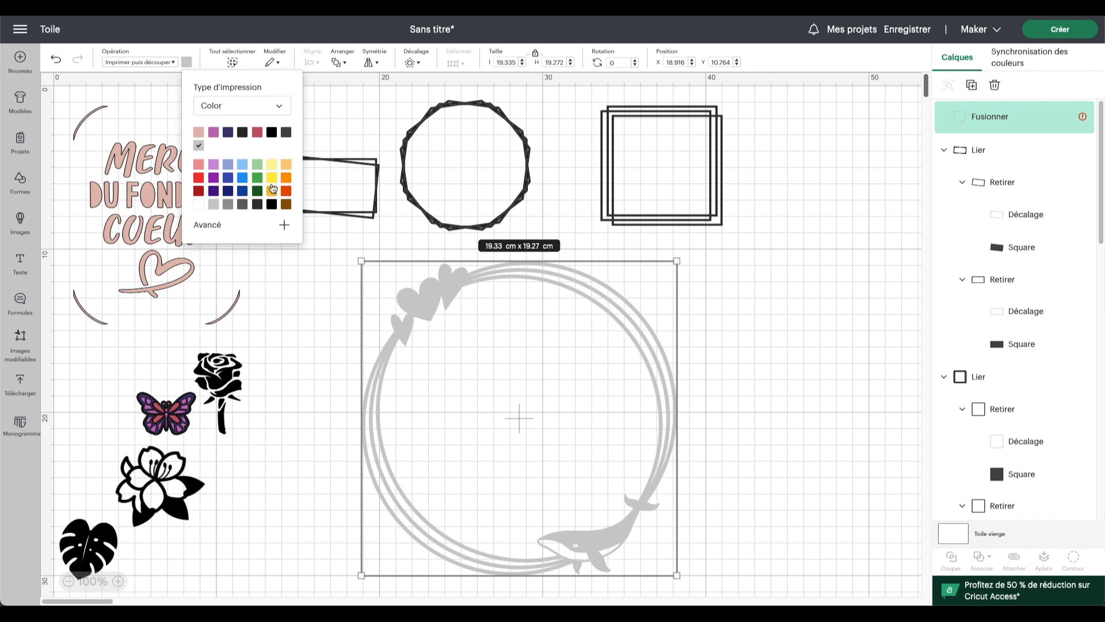
left_click(277, 110)
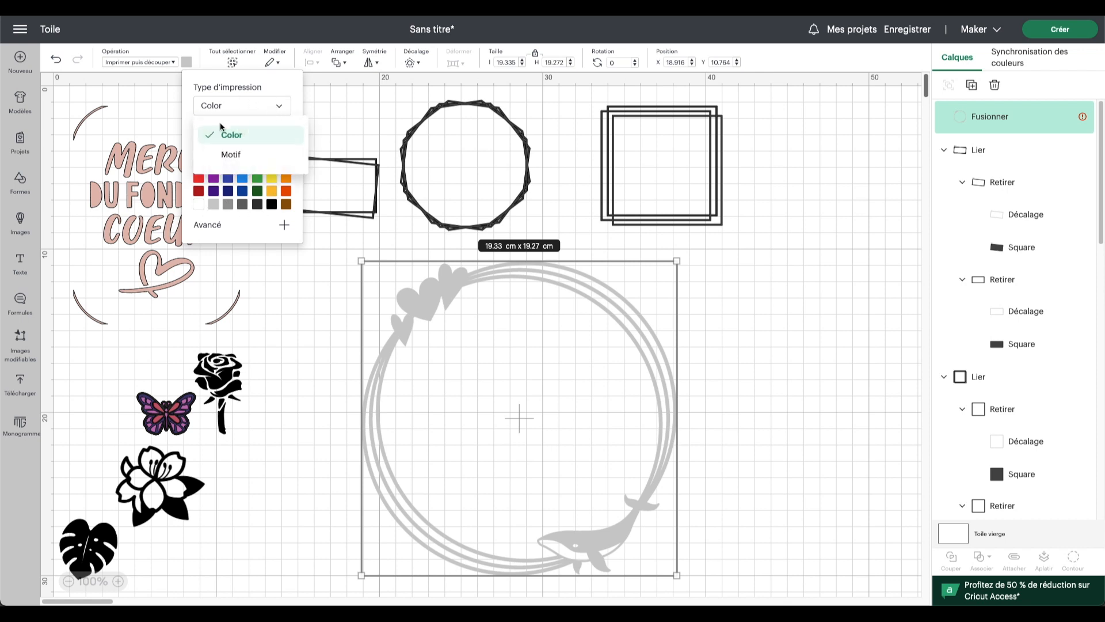
left_click(232, 154)
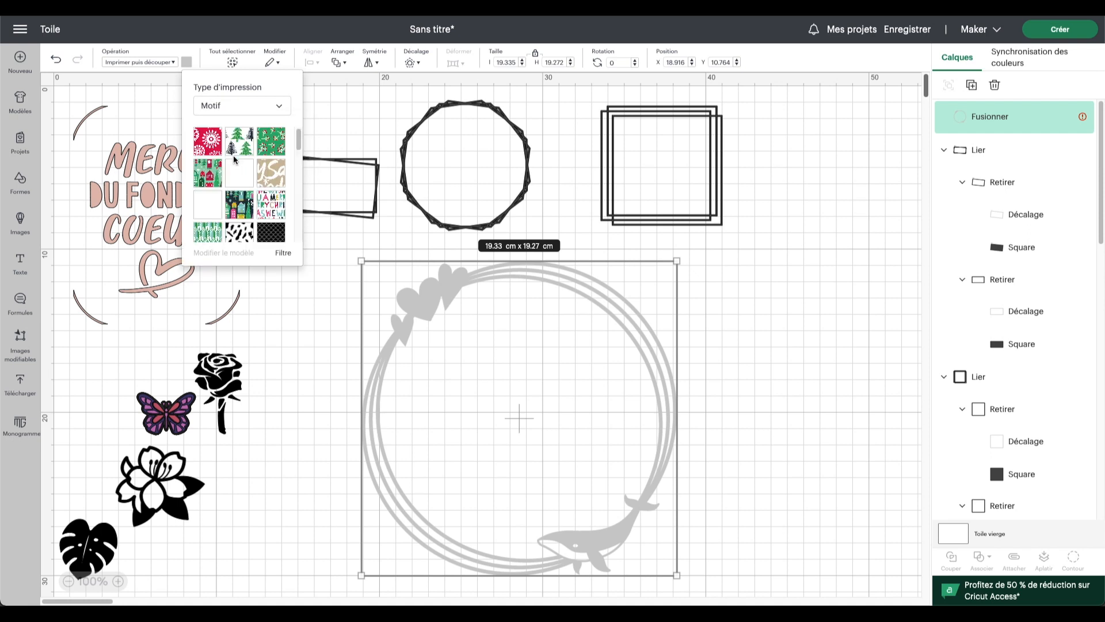
Step: Browse the print patterns and fill the circular frame with the multicoloured pastel gradient
scroll(223, 188, "down", 4)
scroll(224, 187, "down", 6)
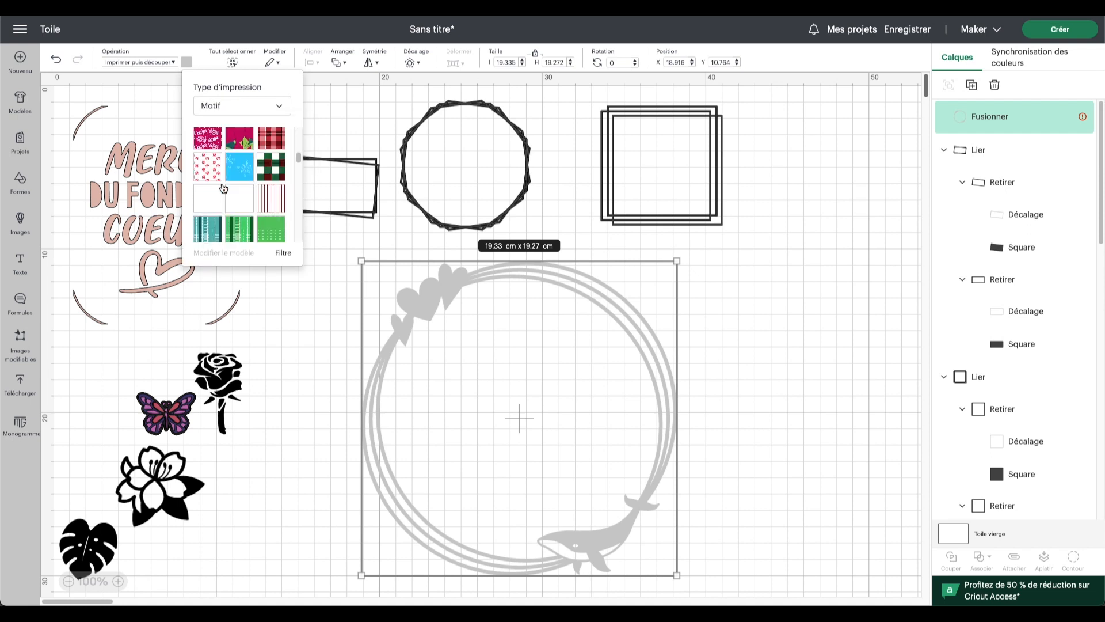
scroll(223, 187, "down", 3)
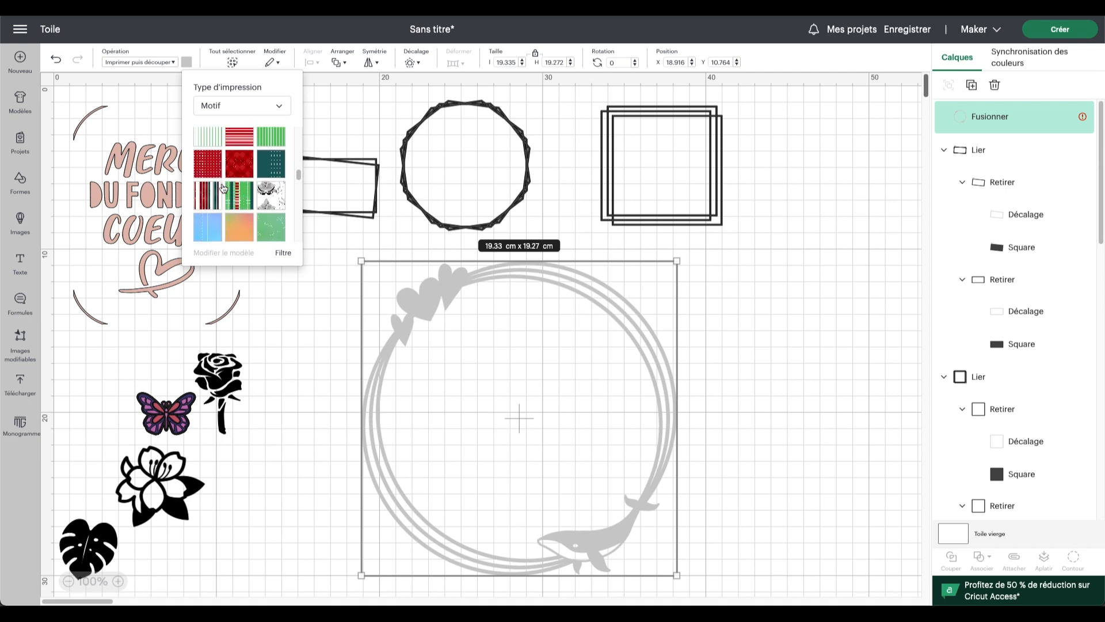
scroll(224, 187, "down", 3)
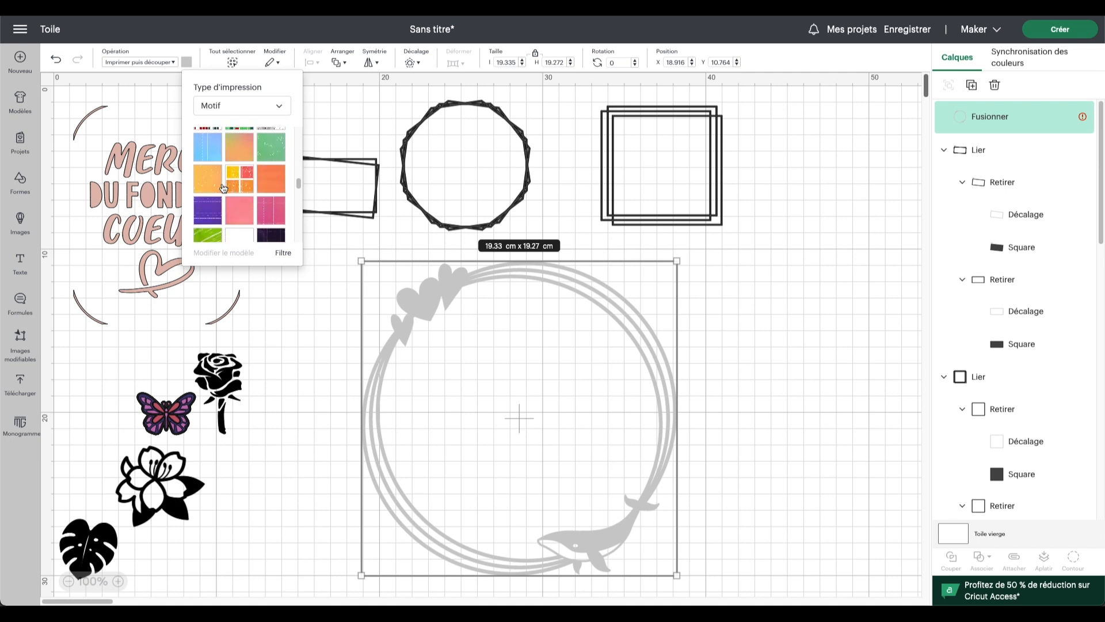
scroll(234, 216, "down", 3)
scroll(233, 216, "up", 5)
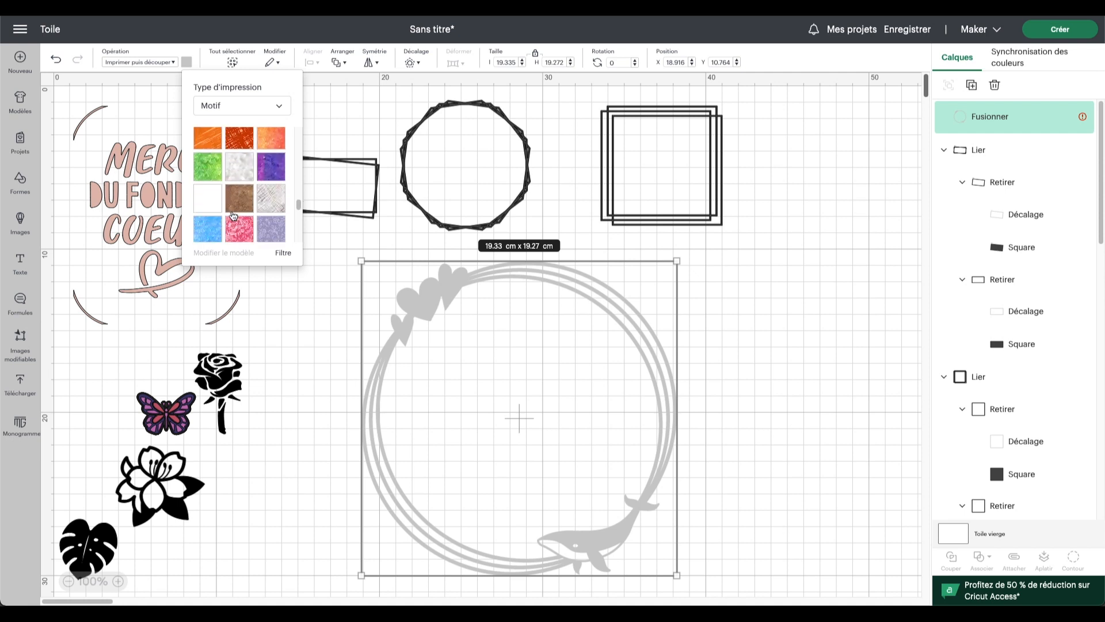
left_click(239, 192)
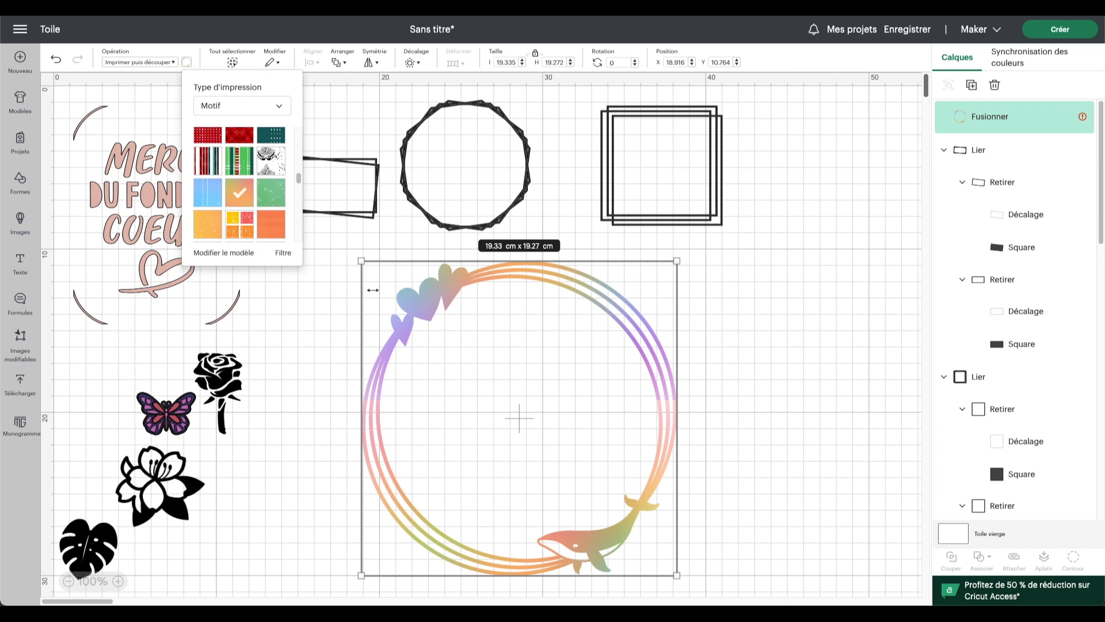
Step: Try the gradient pattern at scale 10 and set its scale back to 100
left_click(208, 252)
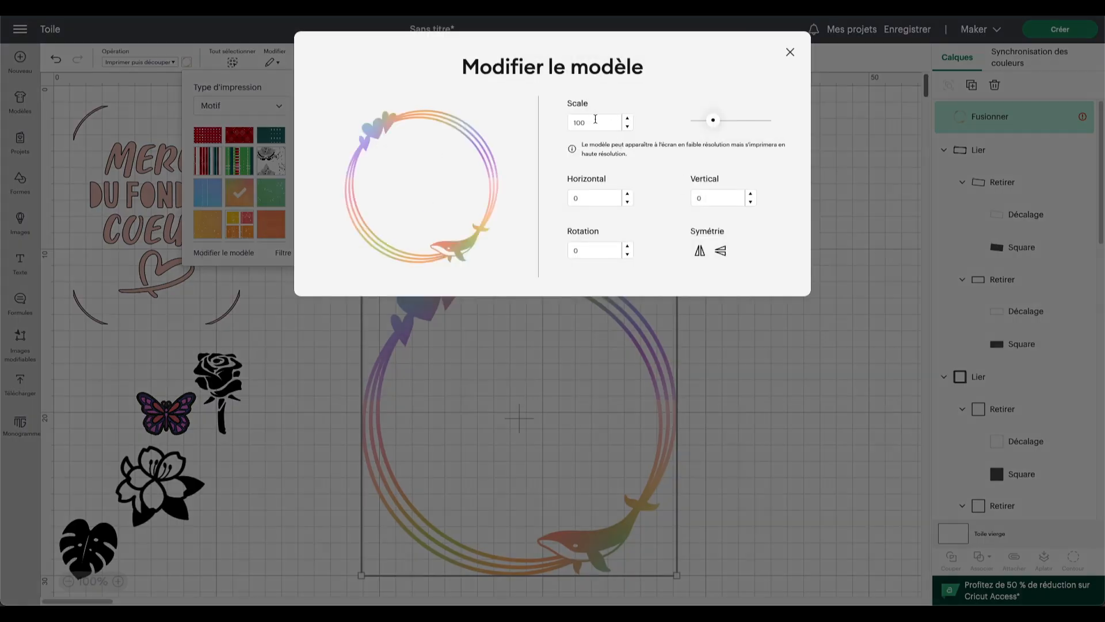
left_click_drag(716, 126, 692, 120)
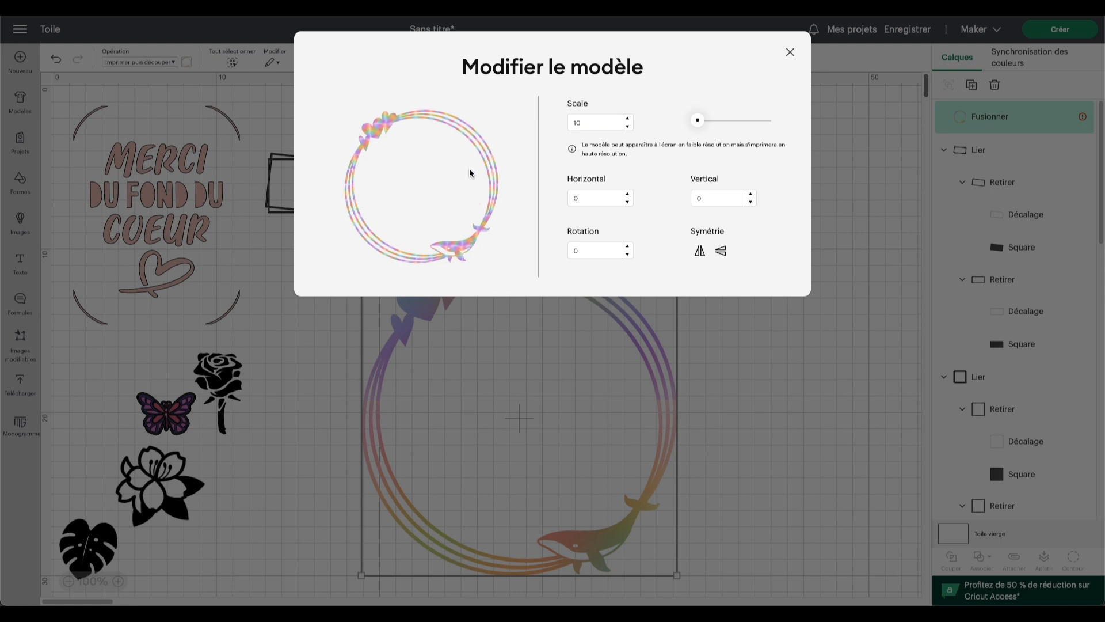
left_click_drag(698, 122, 715, 120)
left_click(578, 123)
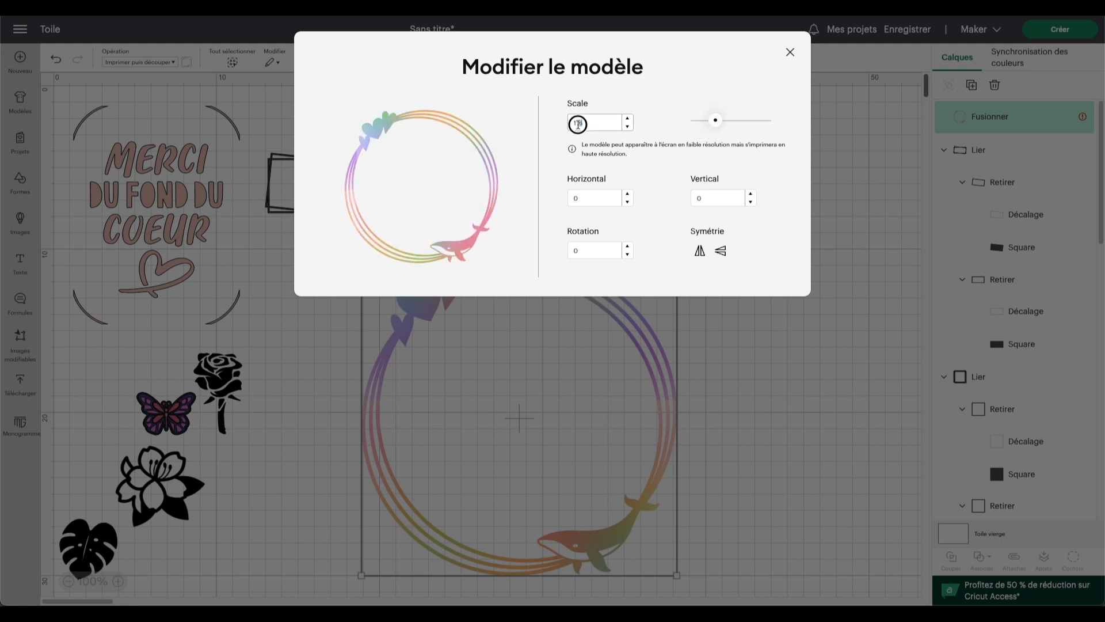
double_click(578, 123)
type("100")
left_click(789, 52)
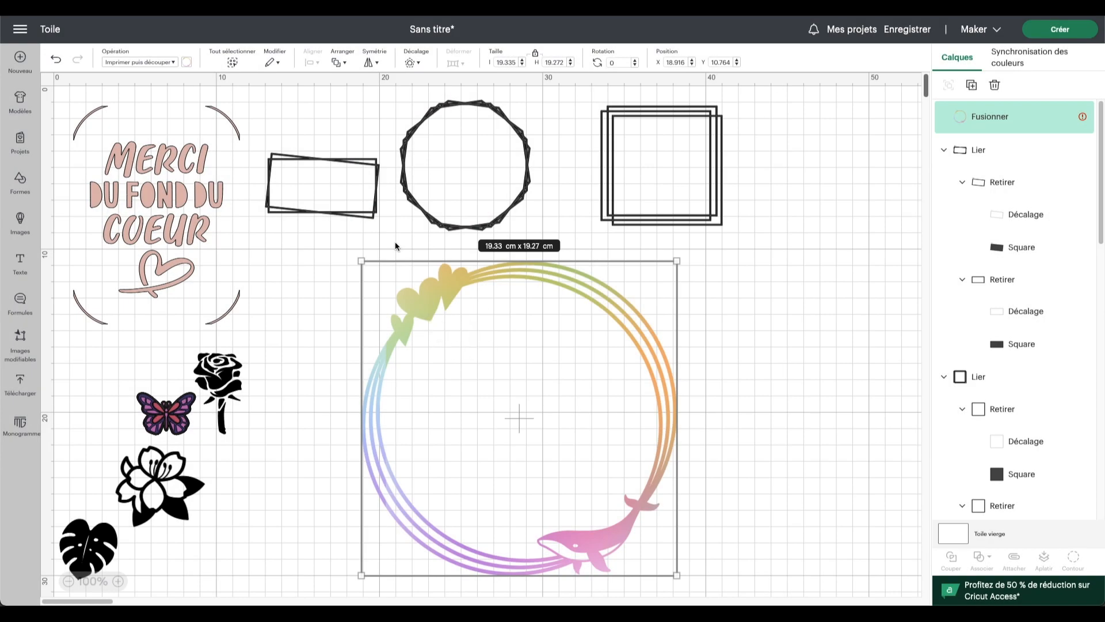
Step: Return the circular frame to Basique cutting, shrink it to about 7.73 × 7.7 cm and place it right of the square frame
left_click(164, 60)
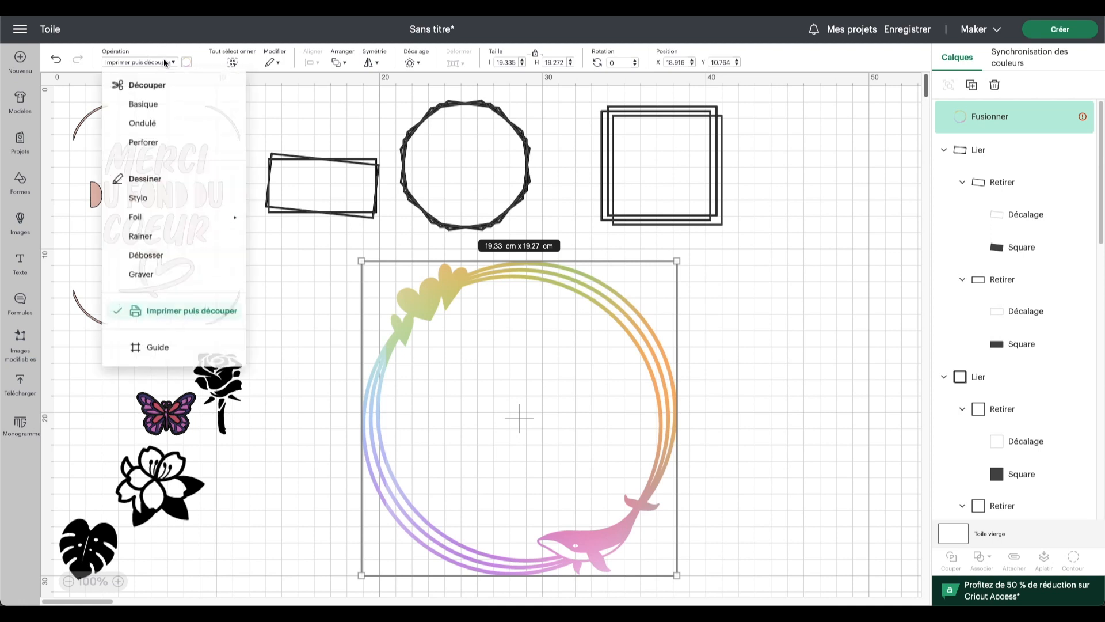
left_click(138, 106)
left_click_drag(486, 286, 711, 122)
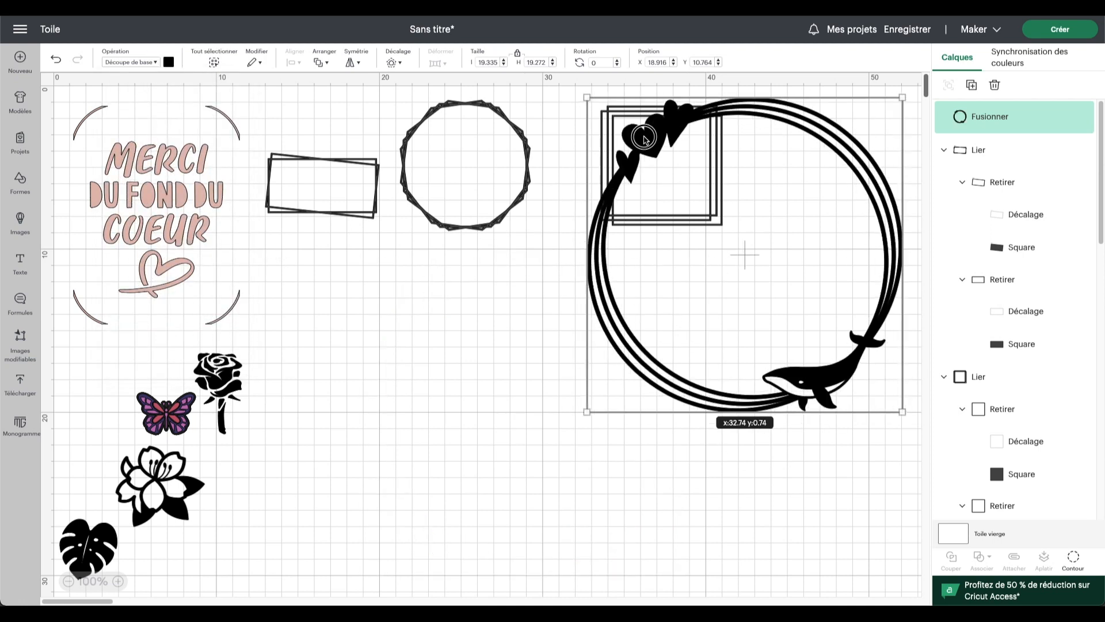
left_click_drag(580, 410, 776, 223)
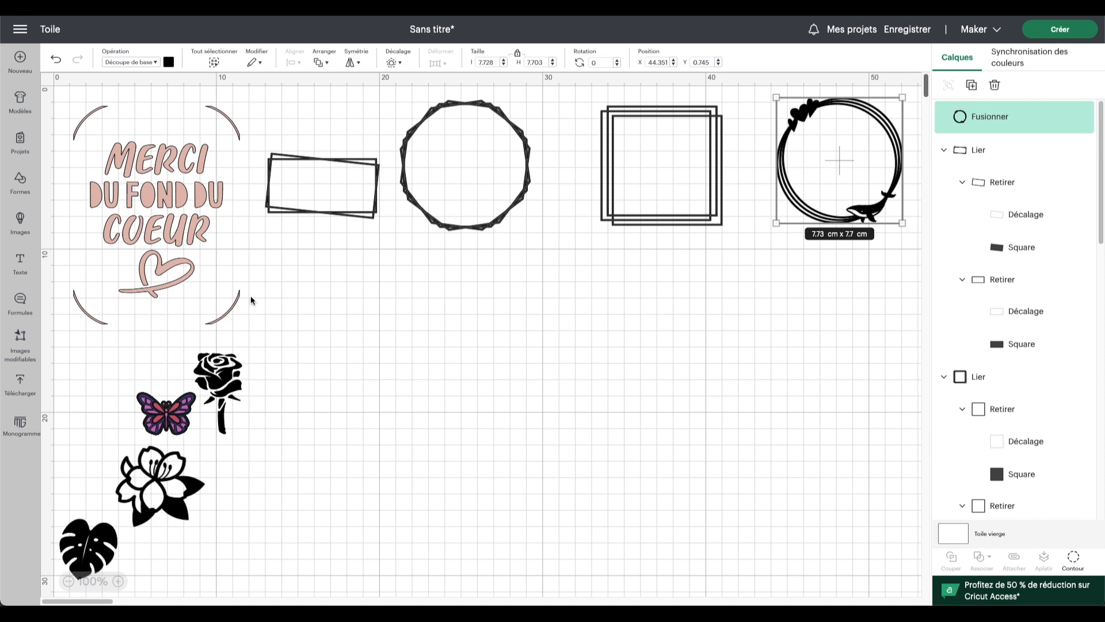
Step: Reduce the Merci Du Fond Du Coeur card to its looped heart by hiding all other contours
left_click(171, 203)
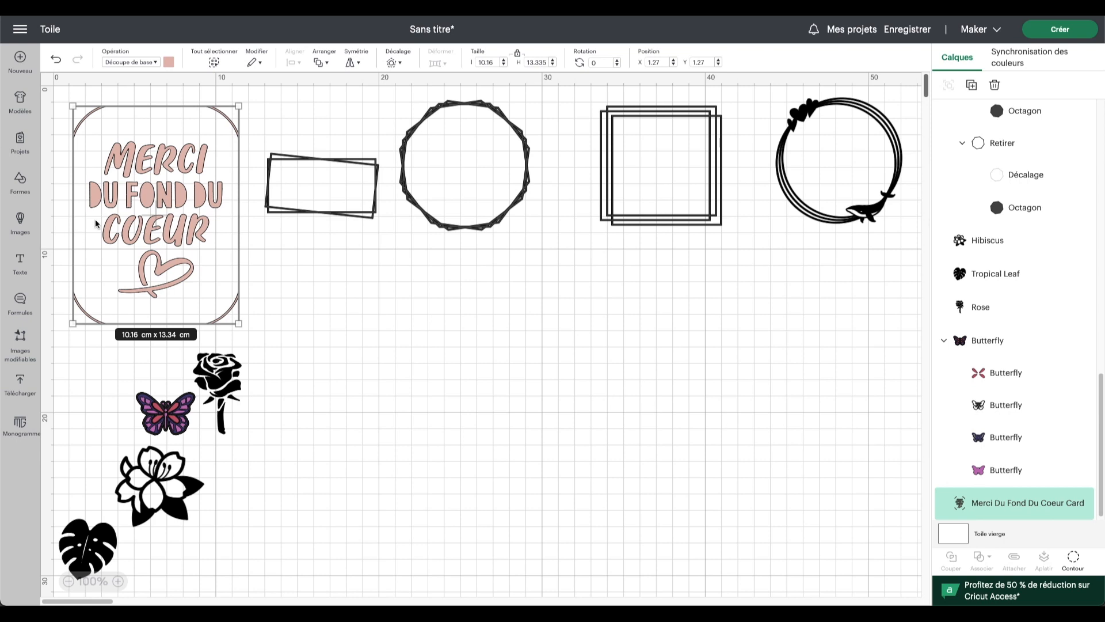
left_click(1074, 558)
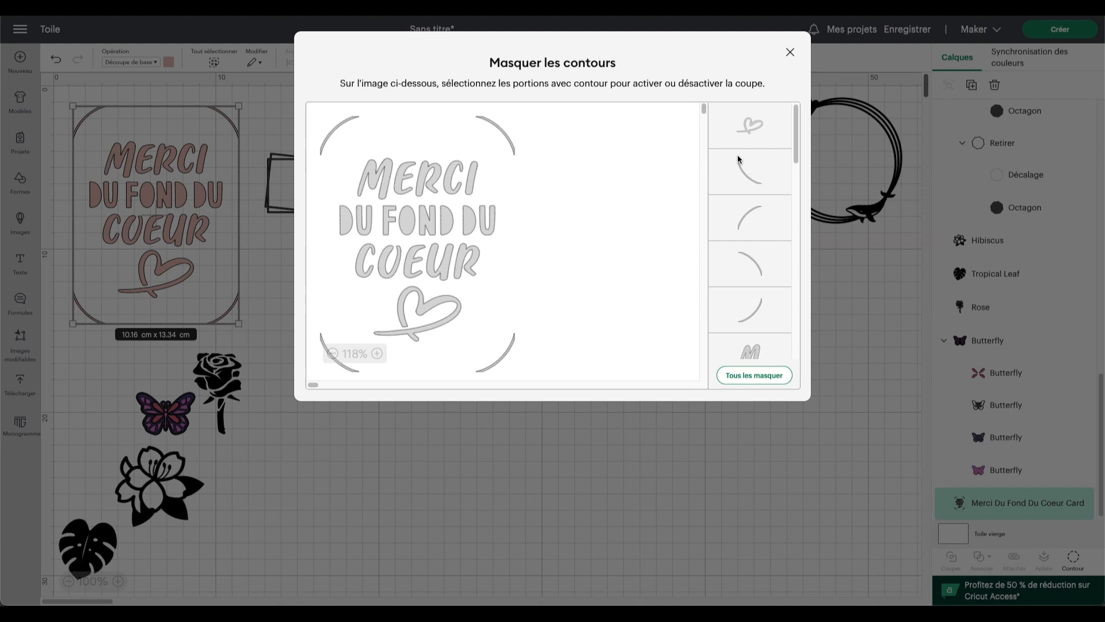
left_click(738, 378)
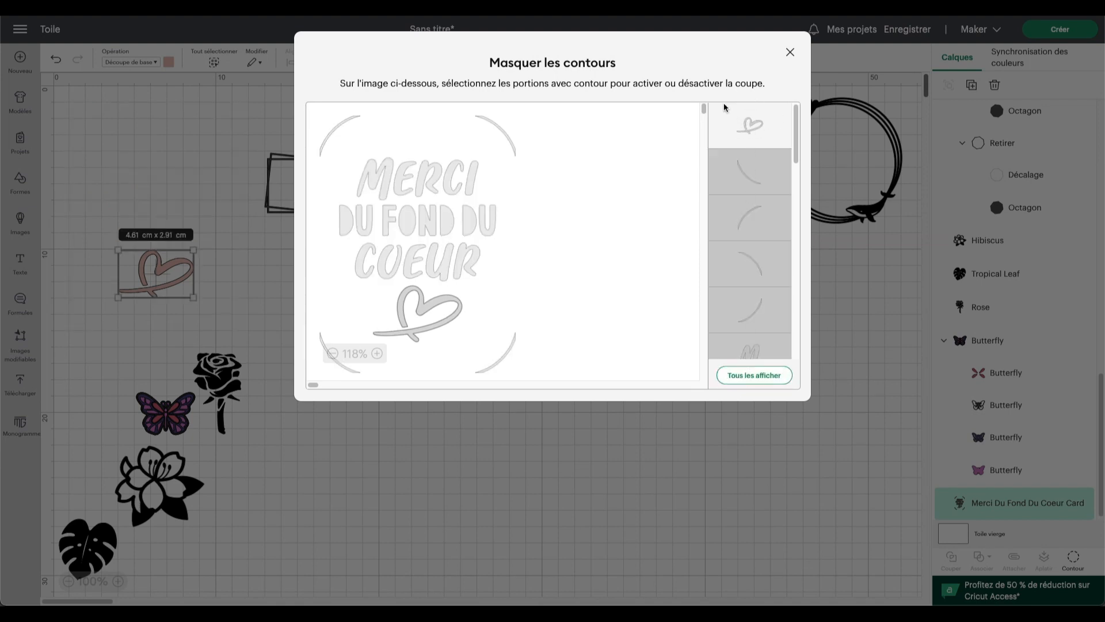
scroll(761, 319, "down", 1)
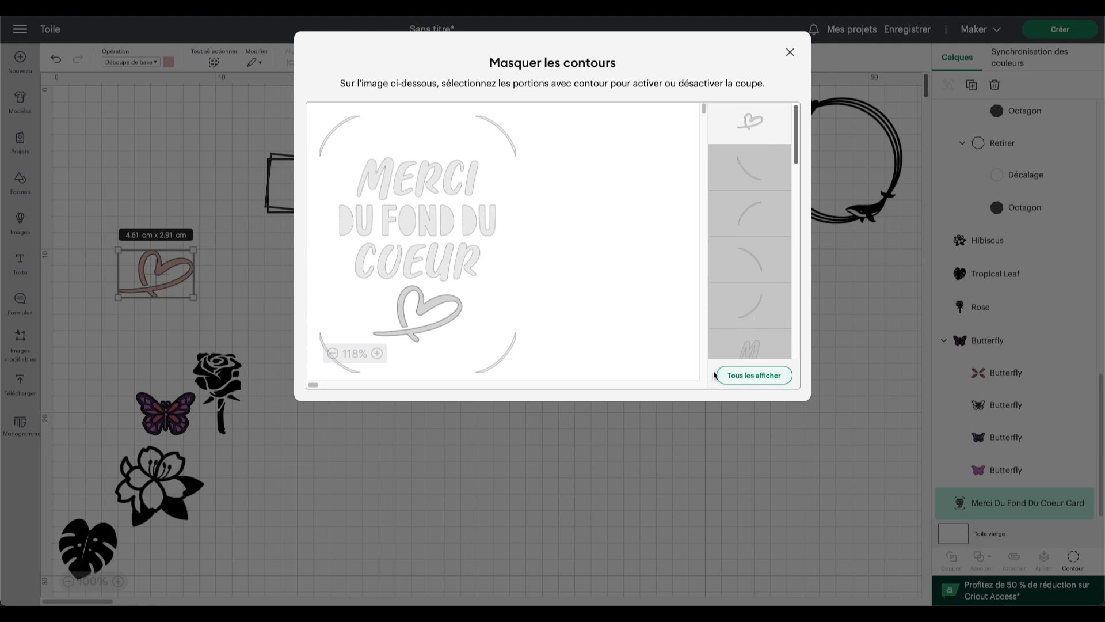
scroll(746, 127, "up", 1)
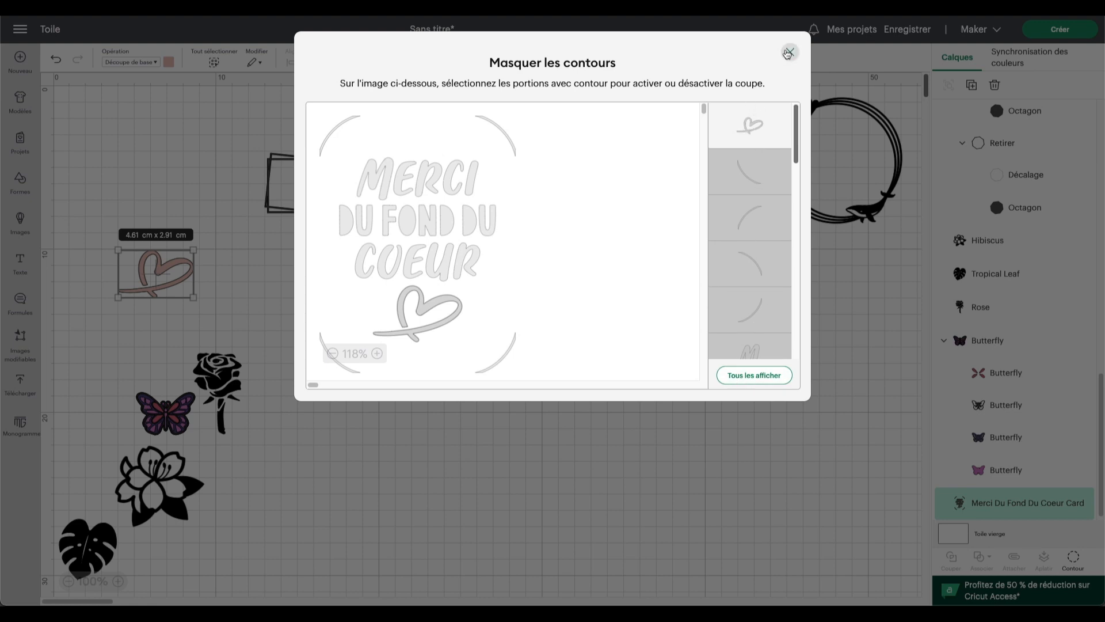
left_click(788, 53)
Step: Enlarge the butterfly to about 19.62 × 14.21 cm, then delete its black layer with the red layer hidden
left_click_drag(179, 423, 658, 535)
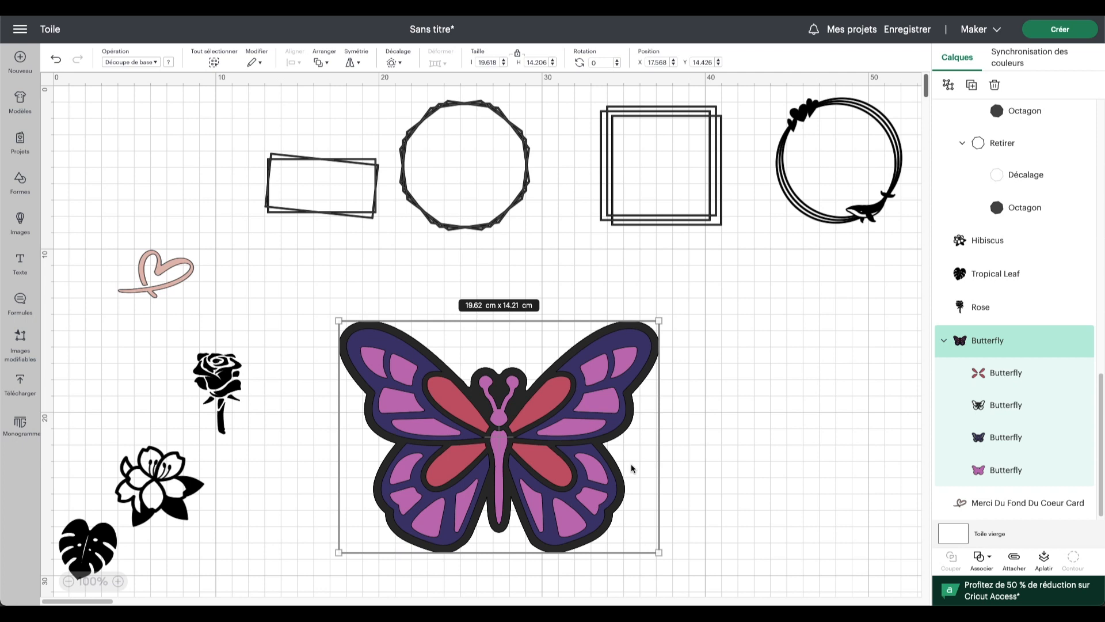
left_click(1083, 373)
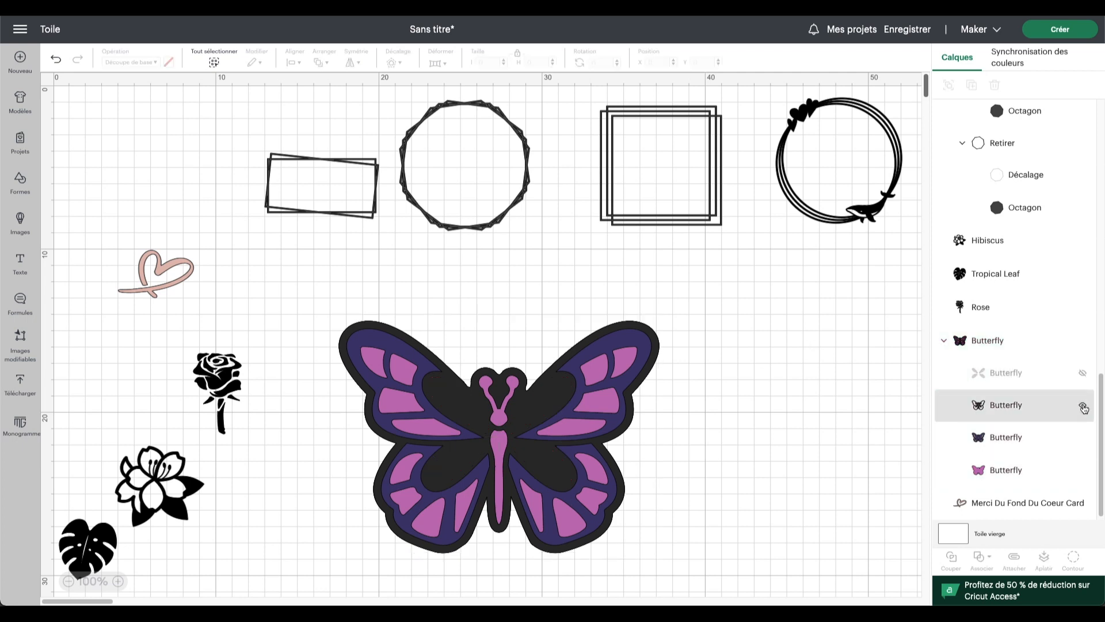
left_click(1010, 407)
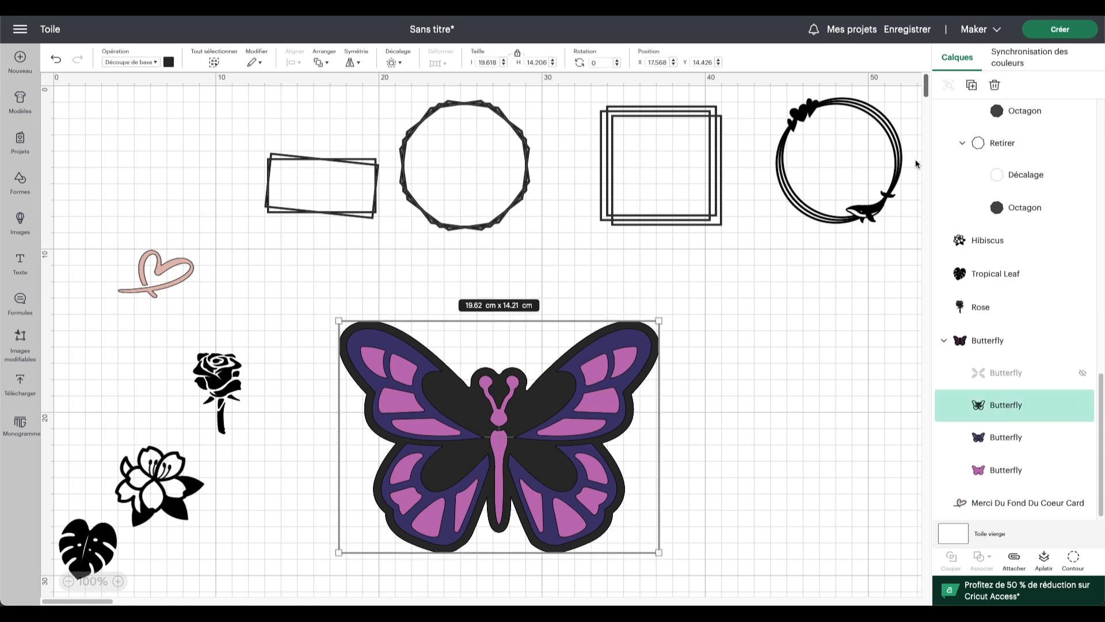
left_click(993, 85)
Step: Hide the outer silhouette contour of the butterfly's dark blue layer and show the red wing layer again
left_click(1014, 439)
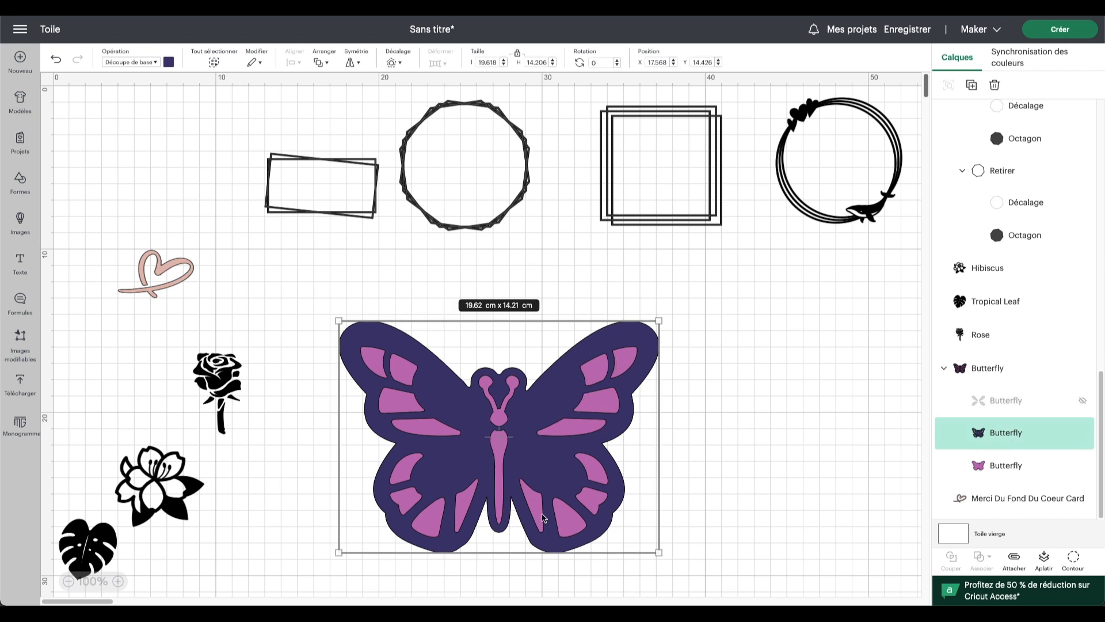
left_click(1074, 562)
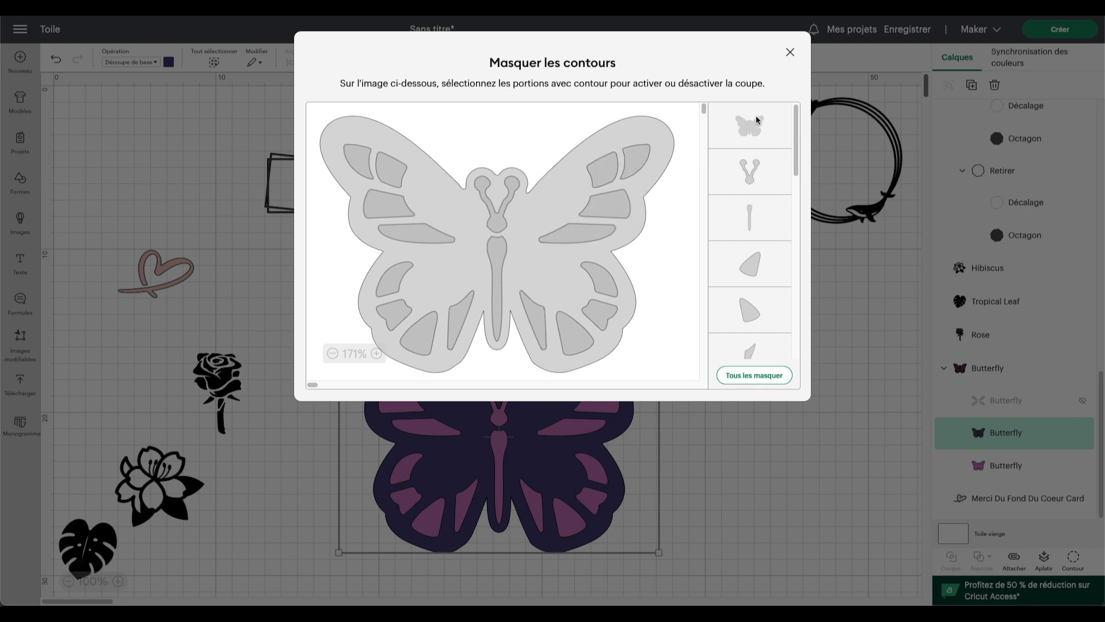
left_click(755, 117)
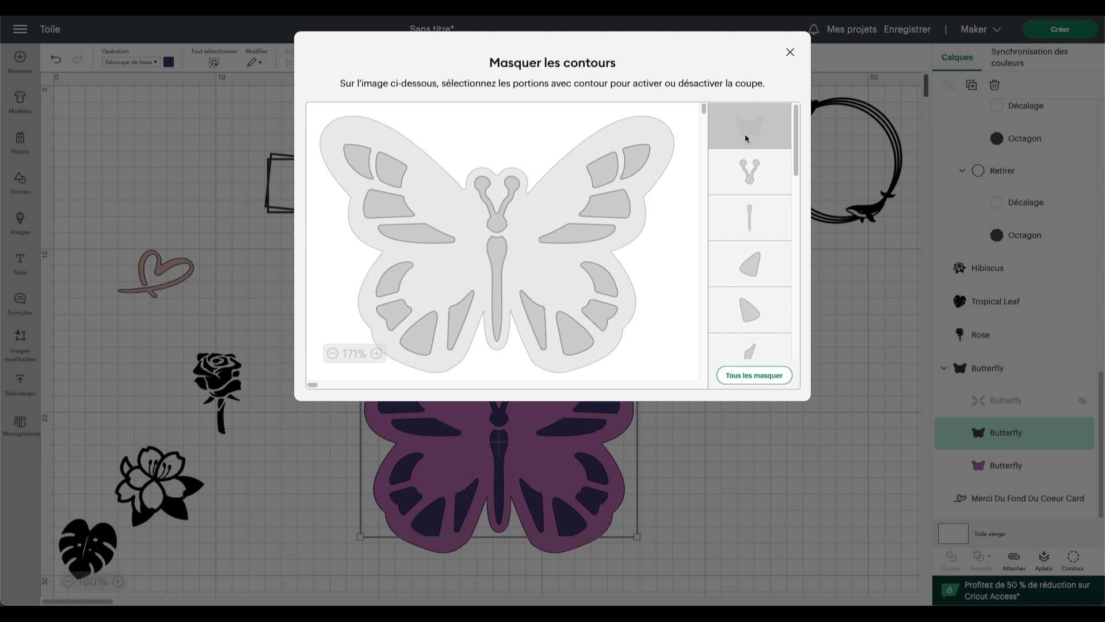
left_click(791, 53)
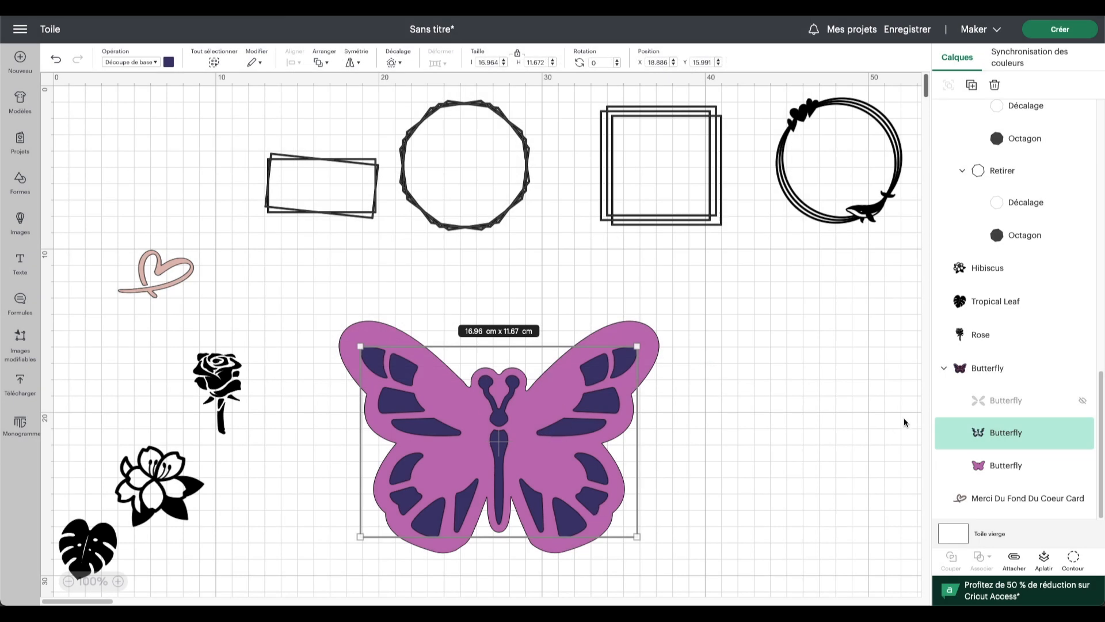
left_click(1081, 400)
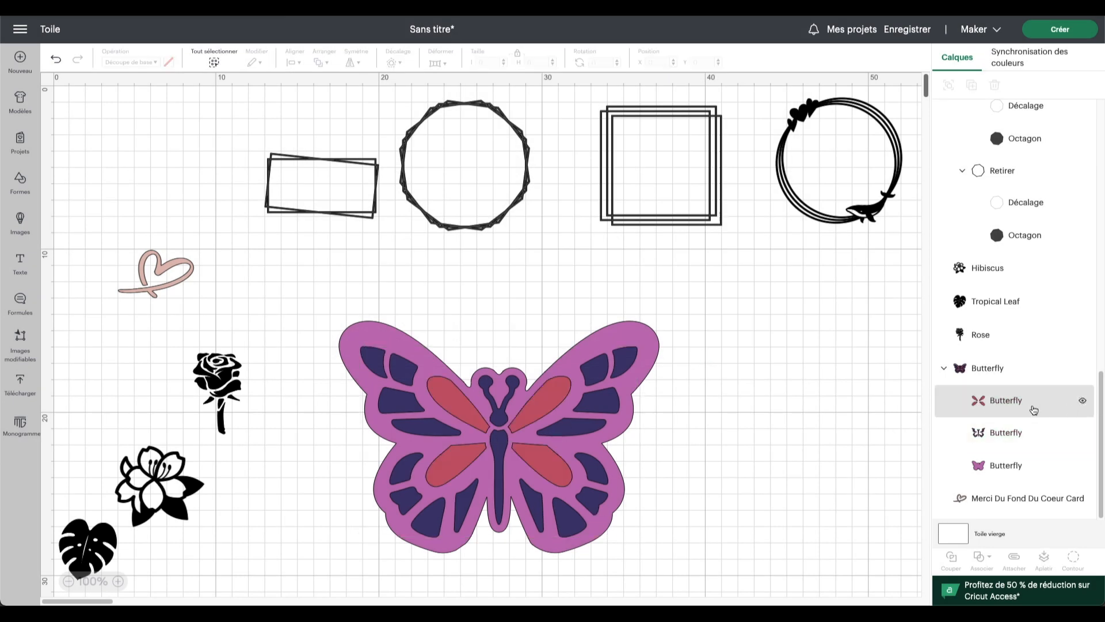
Step: Select the whole butterfly and subtract the red and blue pieces from its pink layer with Retirer
left_click_drag(333, 290, 665, 570)
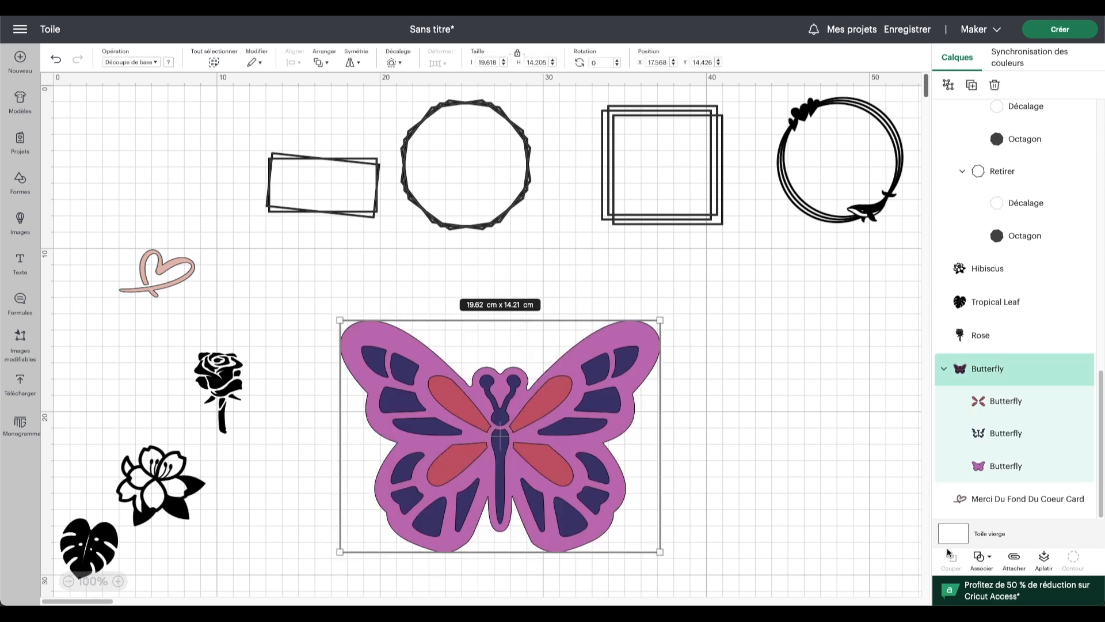
left_click(987, 557)
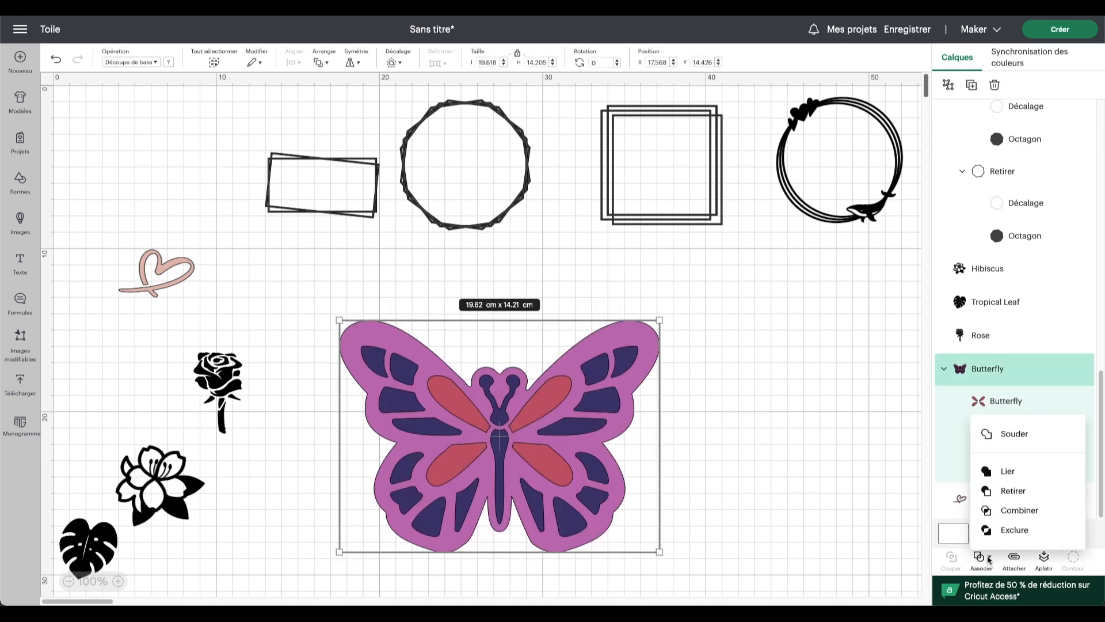
left_click(1033, 494)
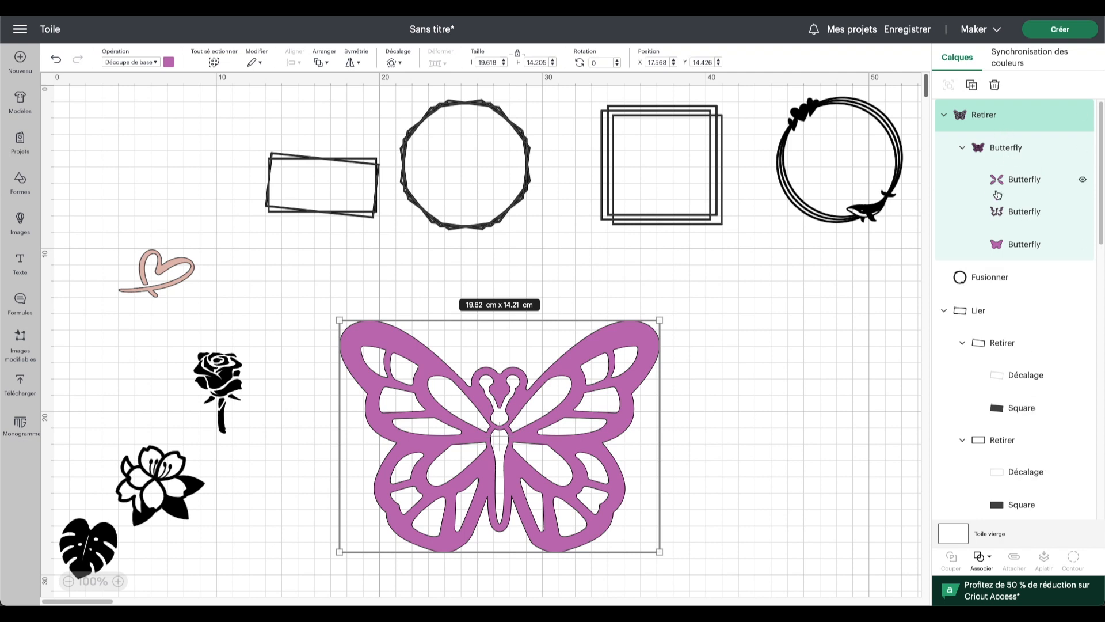
scroll(986, 239, "down", 1)
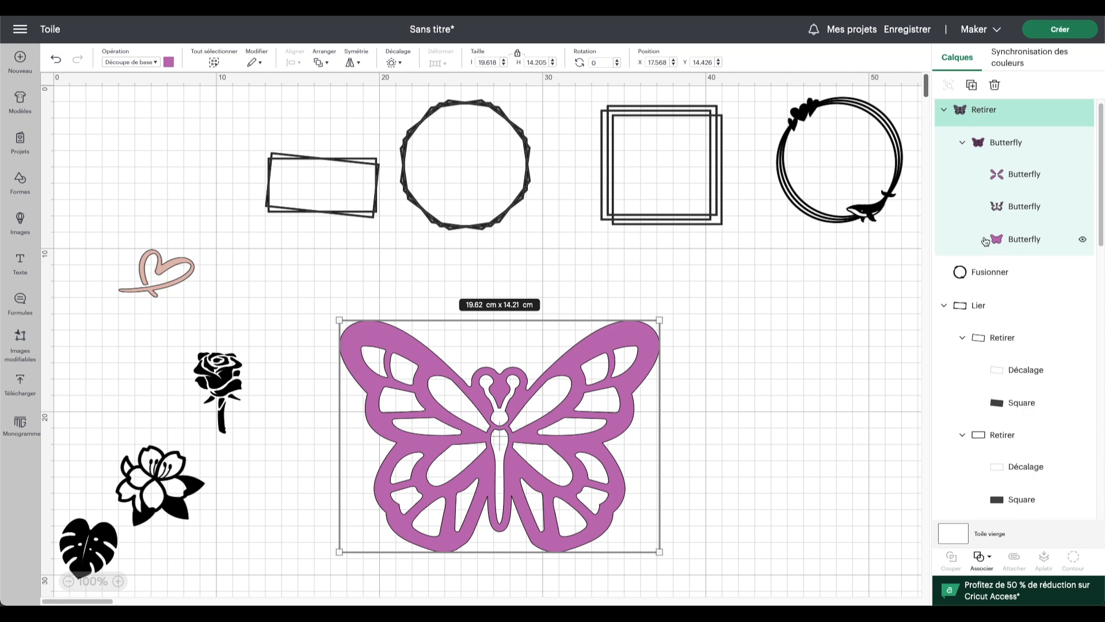
scroll(1004, 164, "up", 1)
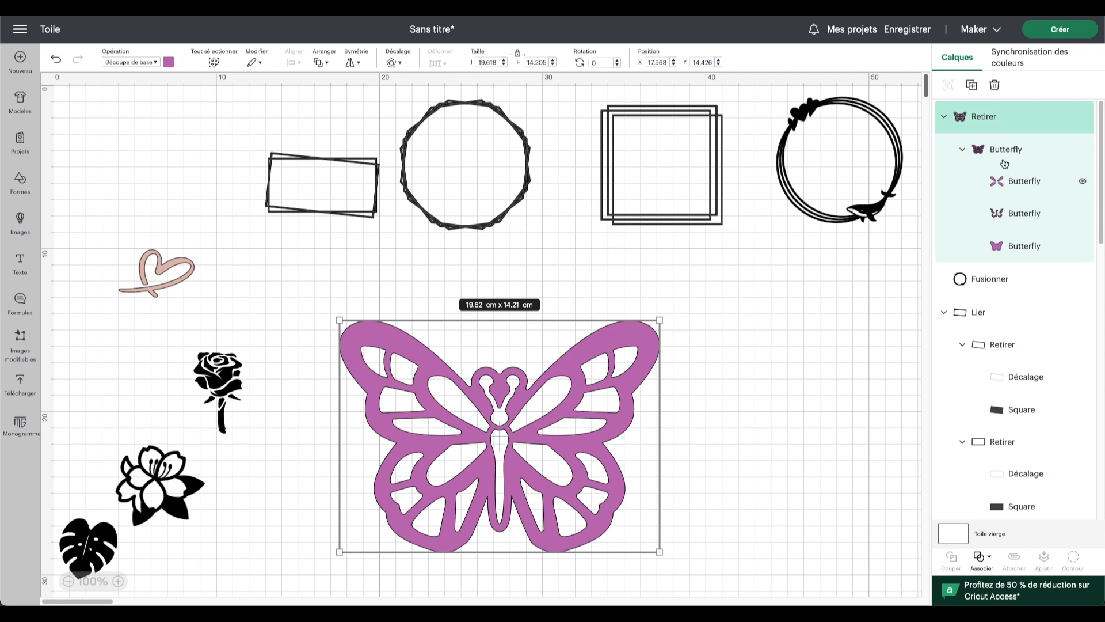
Step: Merge the cut-out butterfly into a single layer with Fusionner and rename that layer Papillon
left_click(981, 558)
left_click(1003, 532)
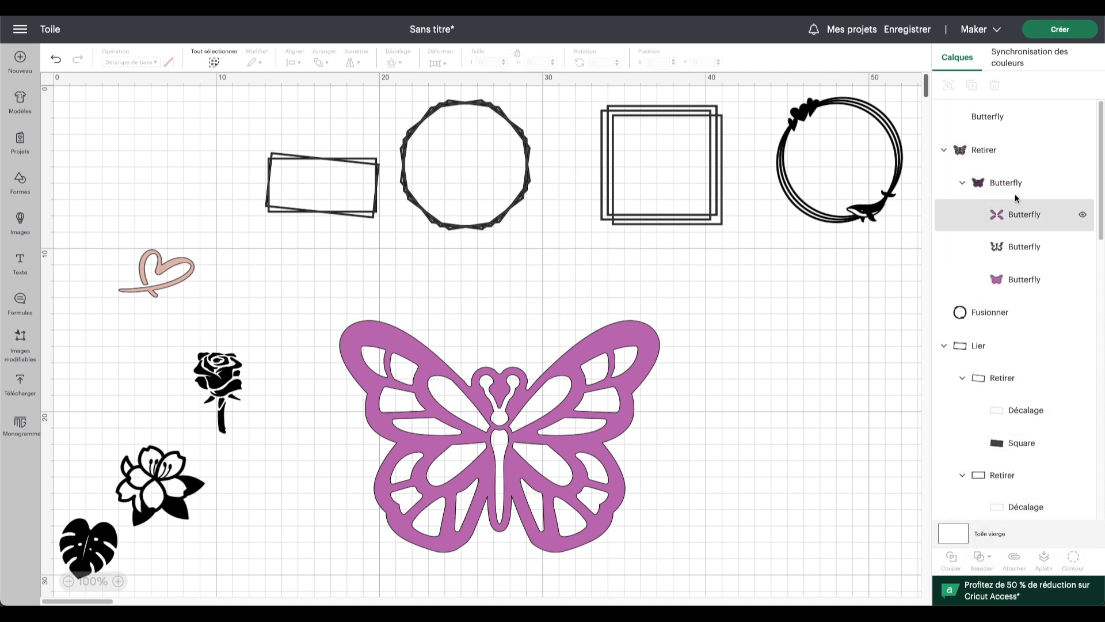
double_click(988, 119)
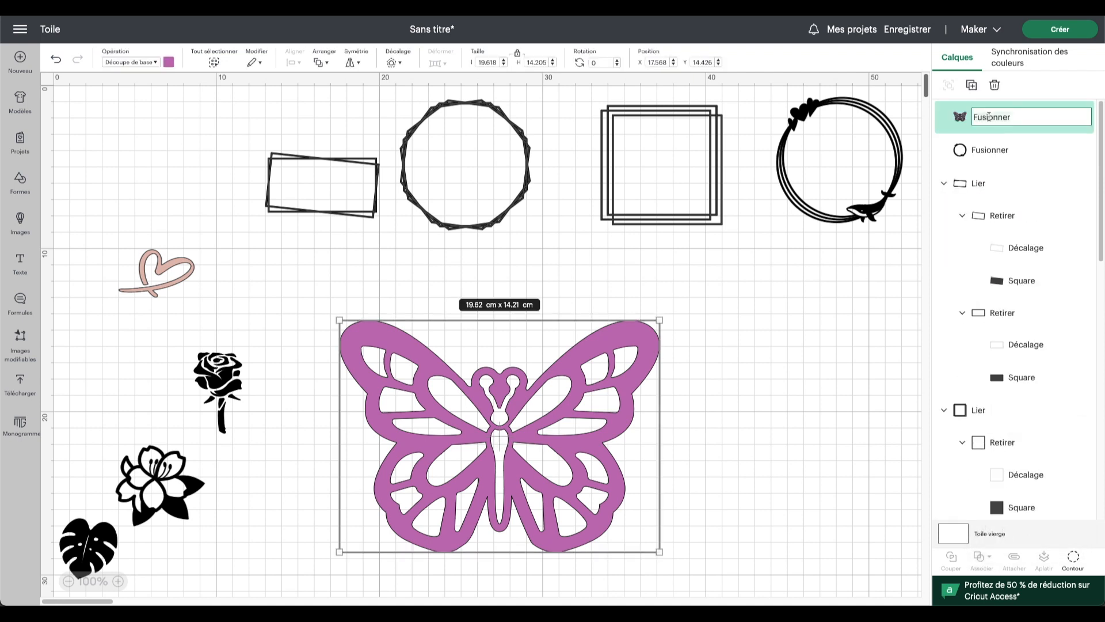
key("ctrl+a")
type("Papillon")
key("Return")
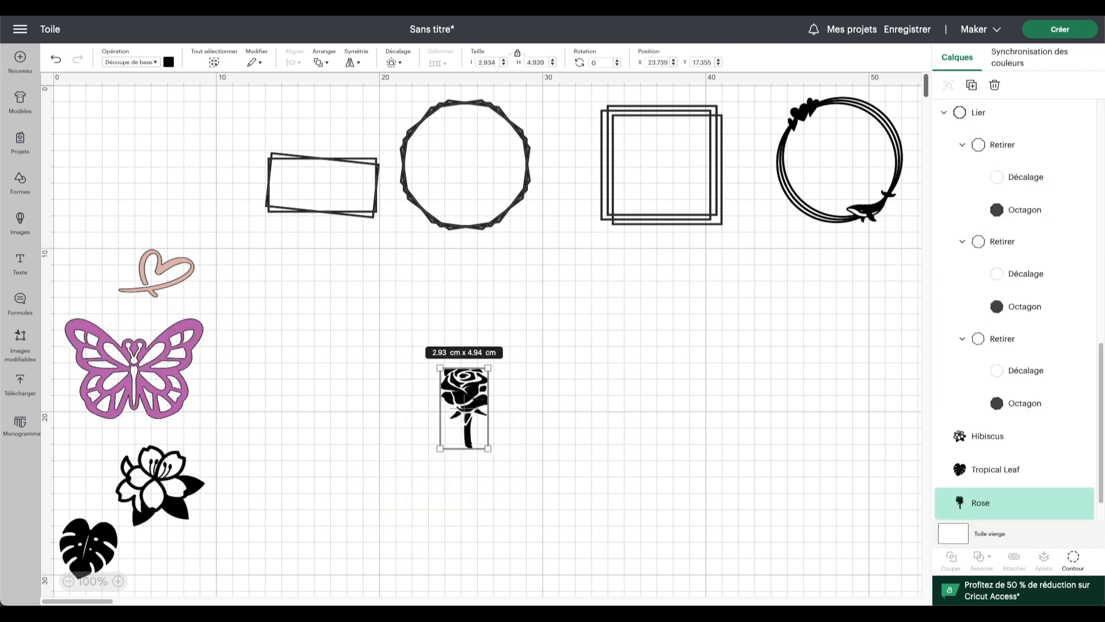
Step: Hide the rose's stem and leaf contours so that only the flower head is kept
left_click(1073, 557)
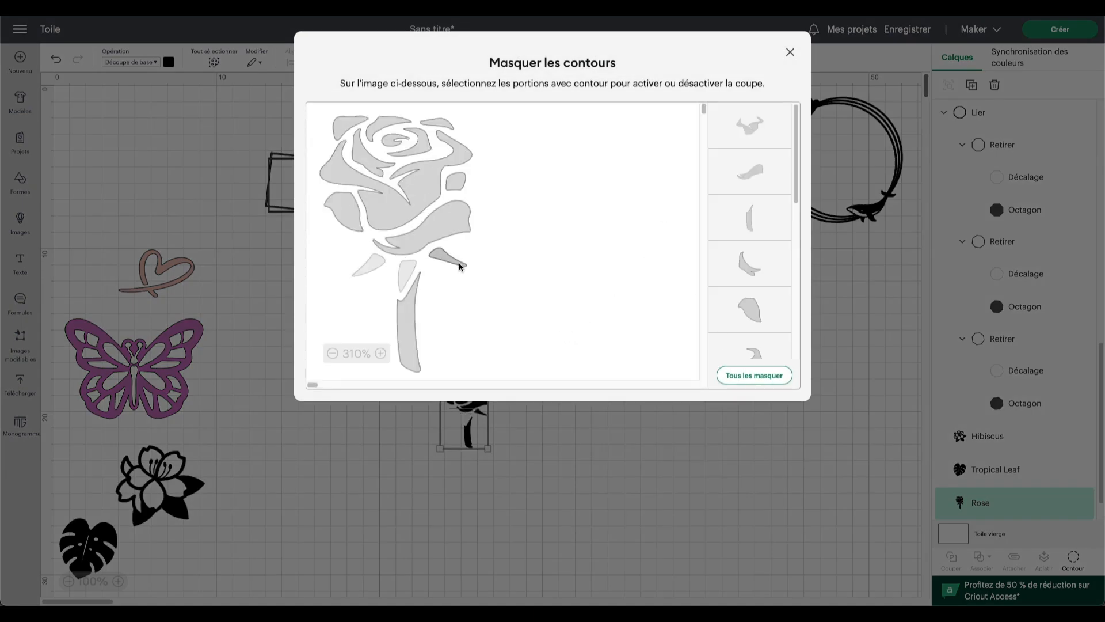
left_click(409, 324)
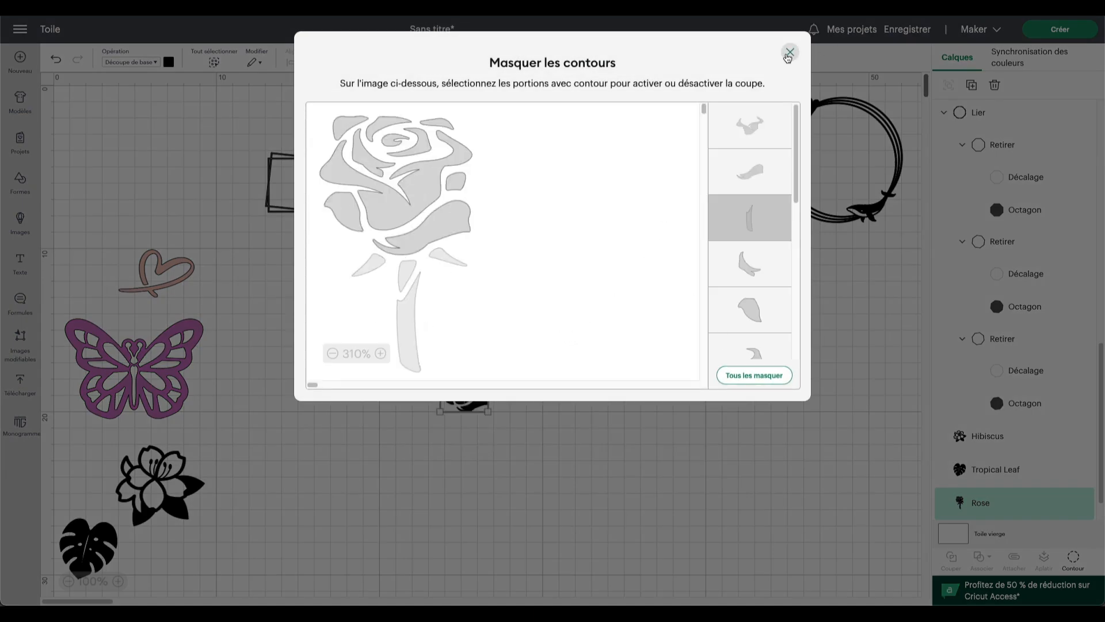
left_click(790, 52)
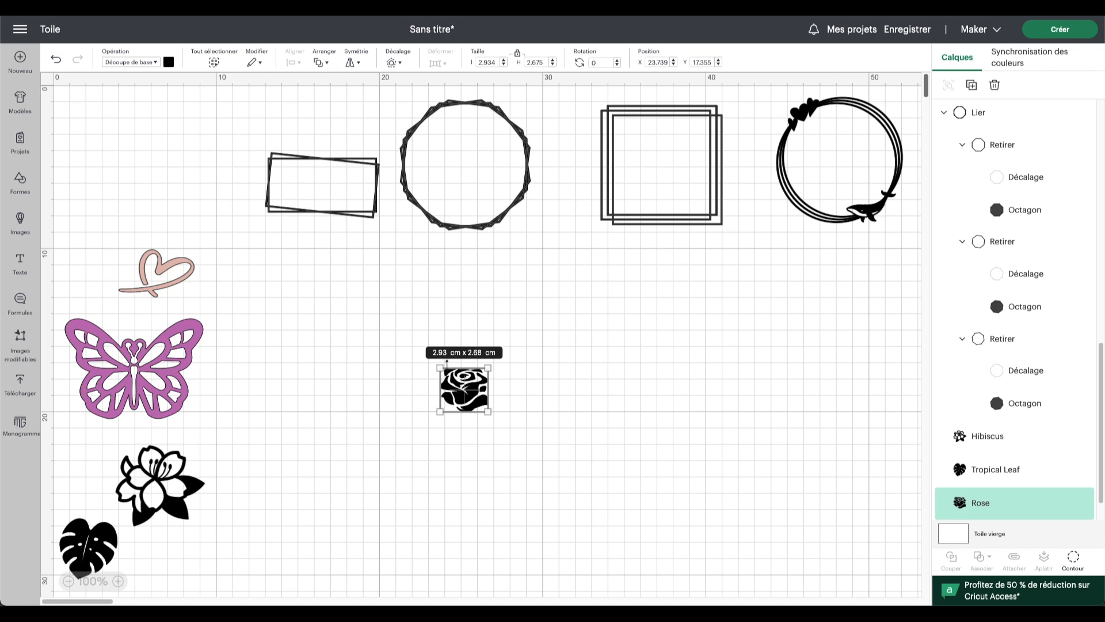
Step: Enlarge the rose head to about 15.27 × 13.93 cm and apply a rounded-corner offset of 0.988 cm
left_click_drag(435, 364, 335, 273)
left_click_drag(483, 410, 567, 503)
left_click_drag(520, 374, 499, 401)
left_click(400, 62)
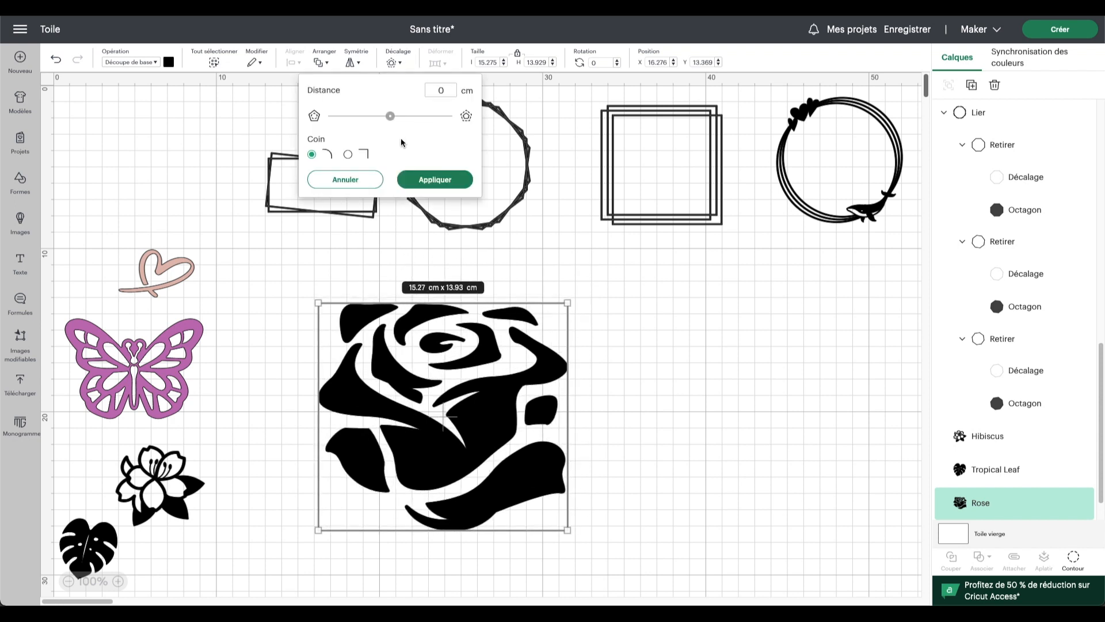
left_click_drag(392, 118, 402, 118)
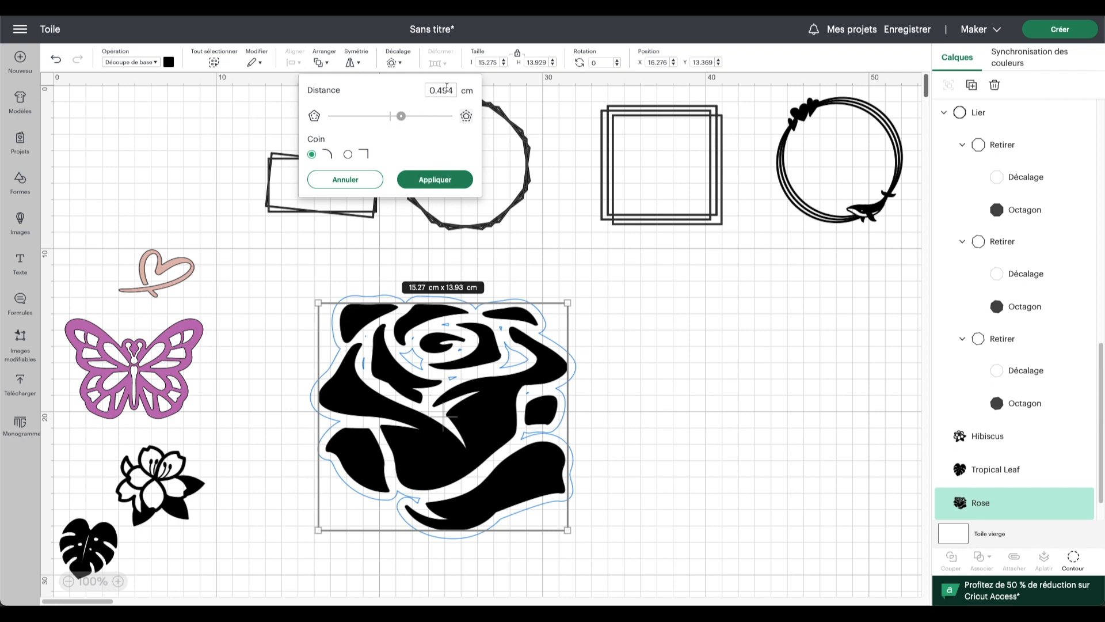
left_click_drag(402, 118, 412, 120)
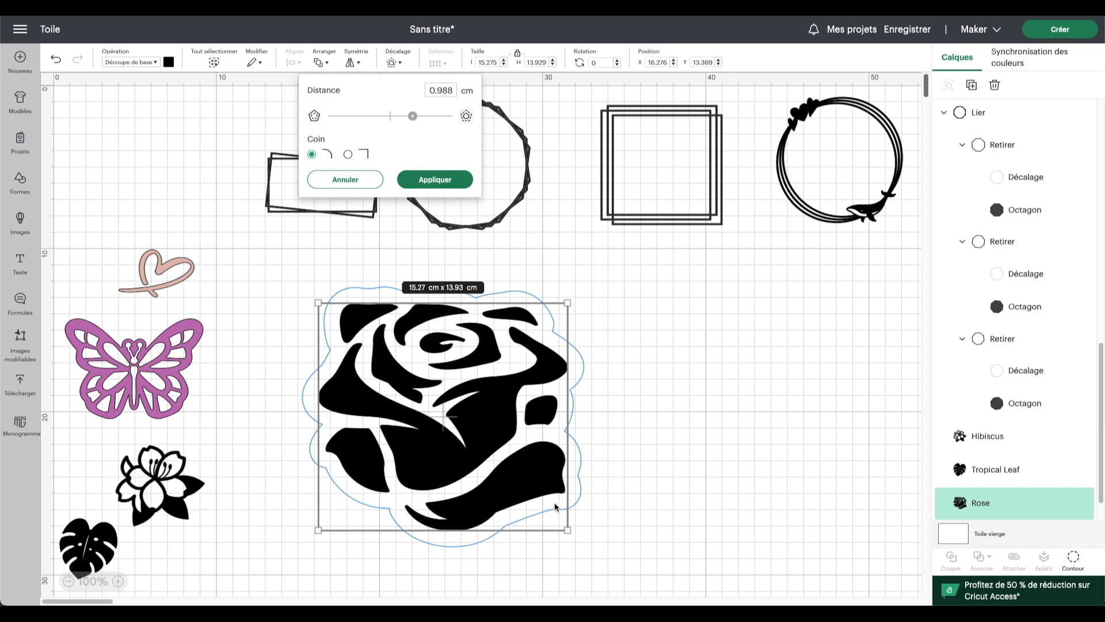
left_click(432, 180)
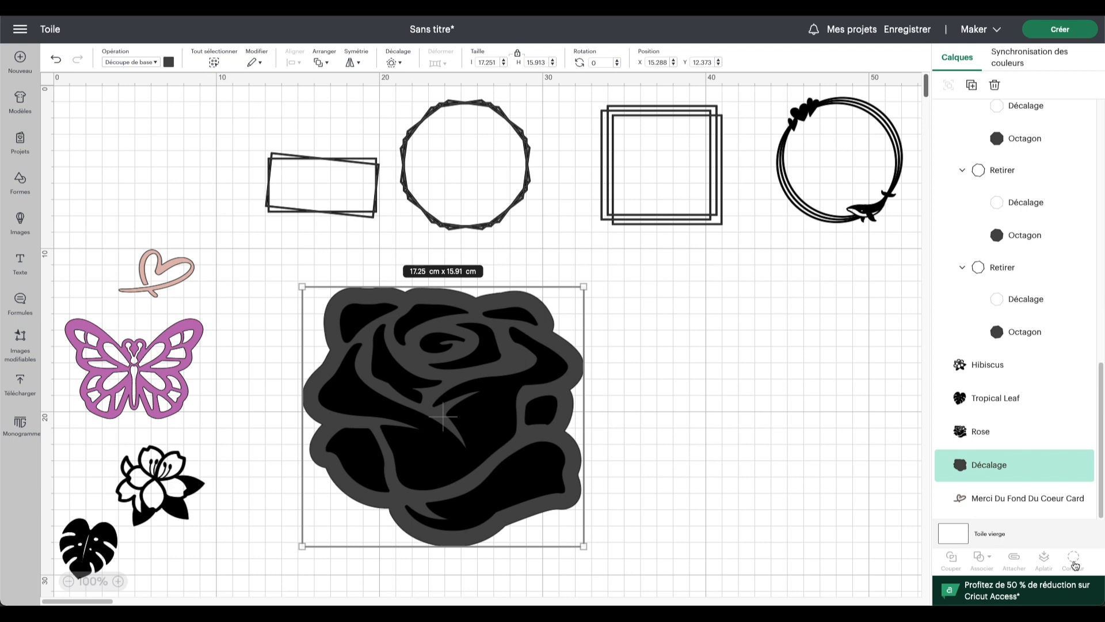
Step: Subtract the rose from its offset with Retirer and place the result beside the butterfly at about 4.13 × 3.81 cm
left_click_drag(660, 505, 406, 452)
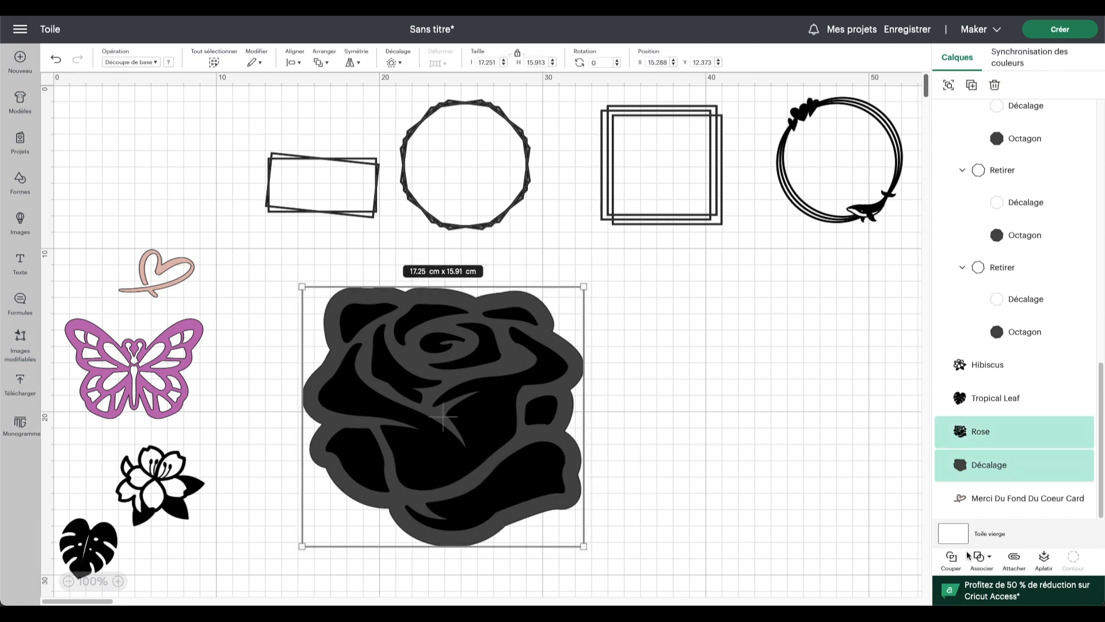
left_click(982, 556)
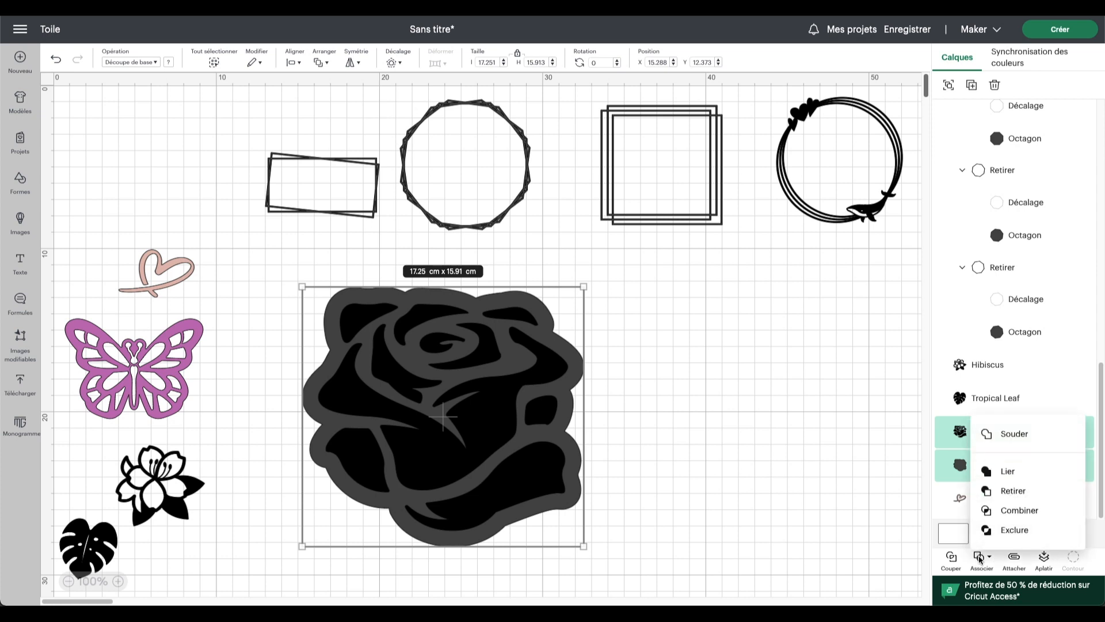
left_click(1013, 491)
left_click_drag(582, 544, 370, 345)
left_click_drag(353, 306, 273, 339)
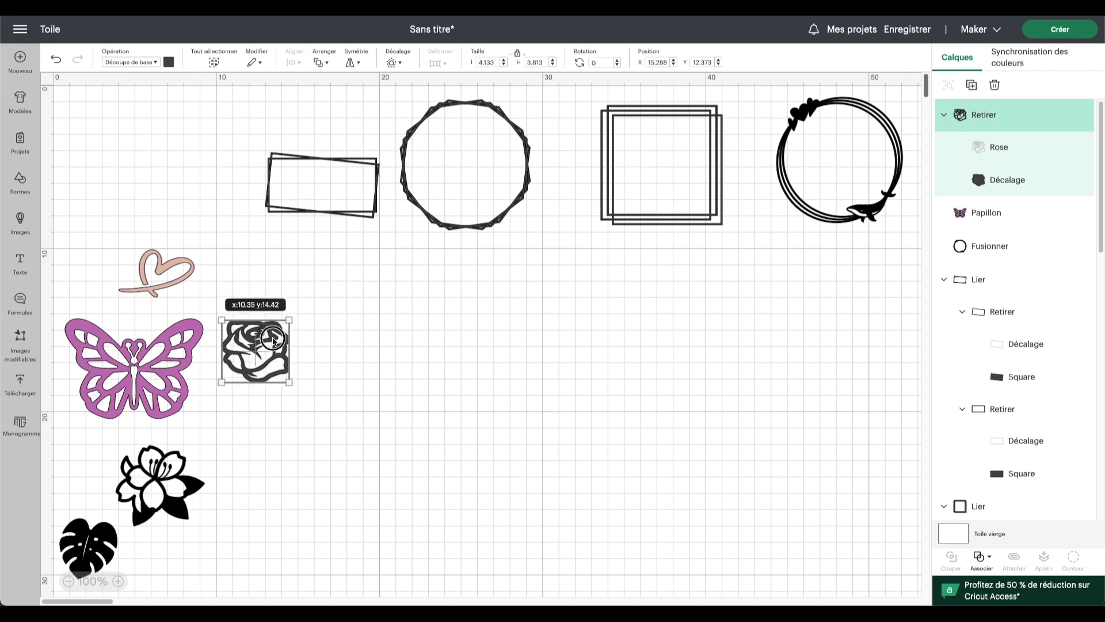
Step: Enlarge the rectangular frame to about 28.68 × 16.52 cm and set the rose on its right edge, about 2.99 × 2.75 cm, rotated about 20.59°
left_click_drag(378, 201, 752, 429)
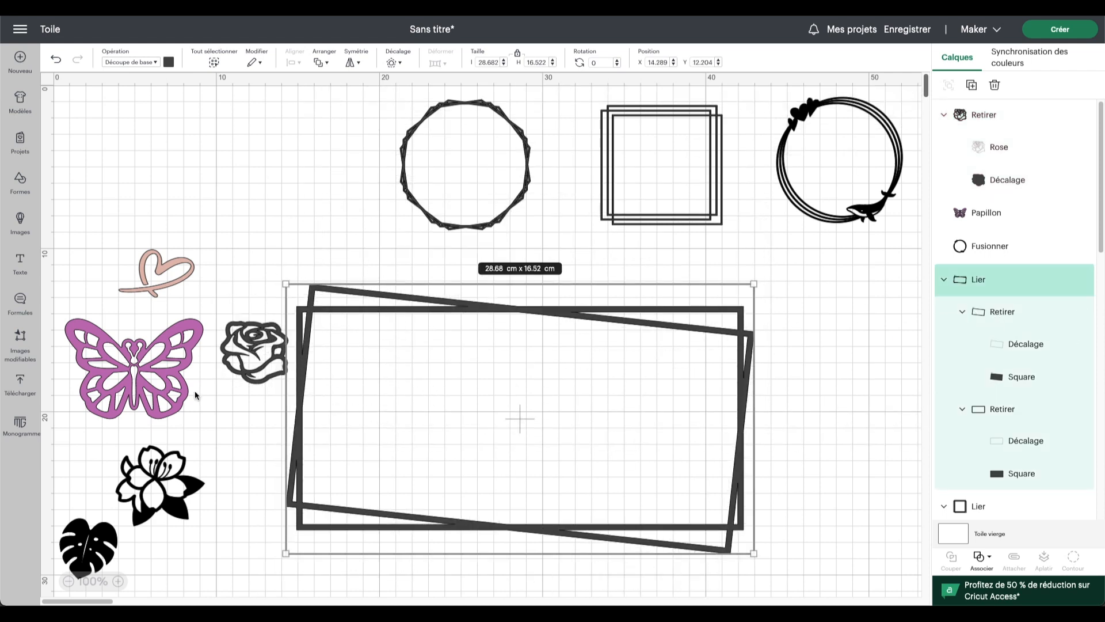
left_click_drag(240, 353, 736, 413)
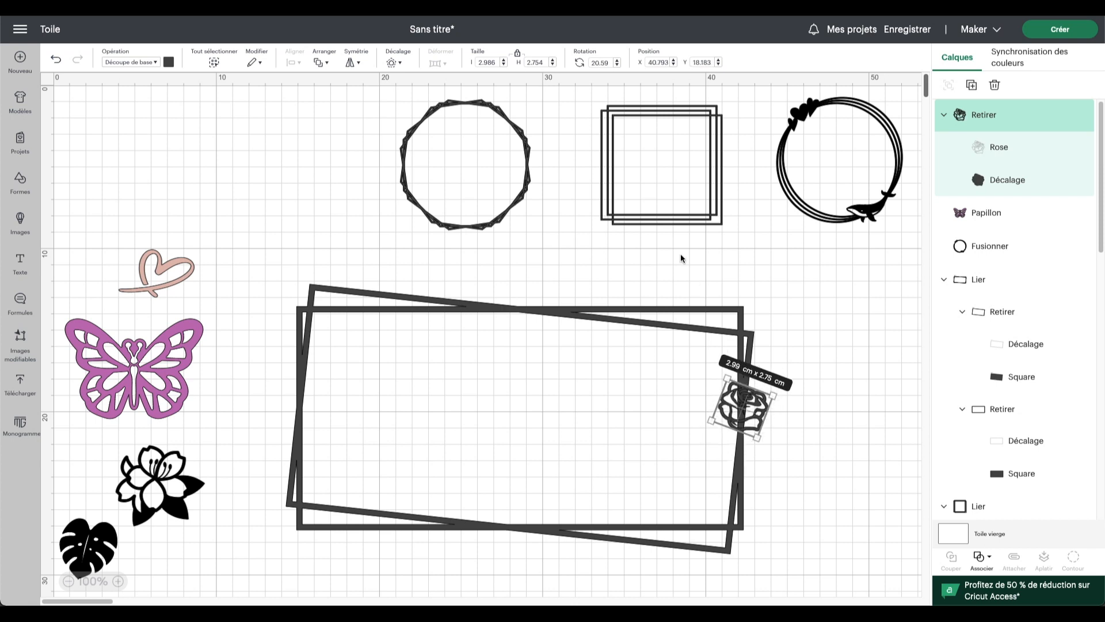
Step: Duplicate the rose twice and cluster the copies below it on the frame's right edge, rotating the lower one to about 39.15°
left_click(971, 84)
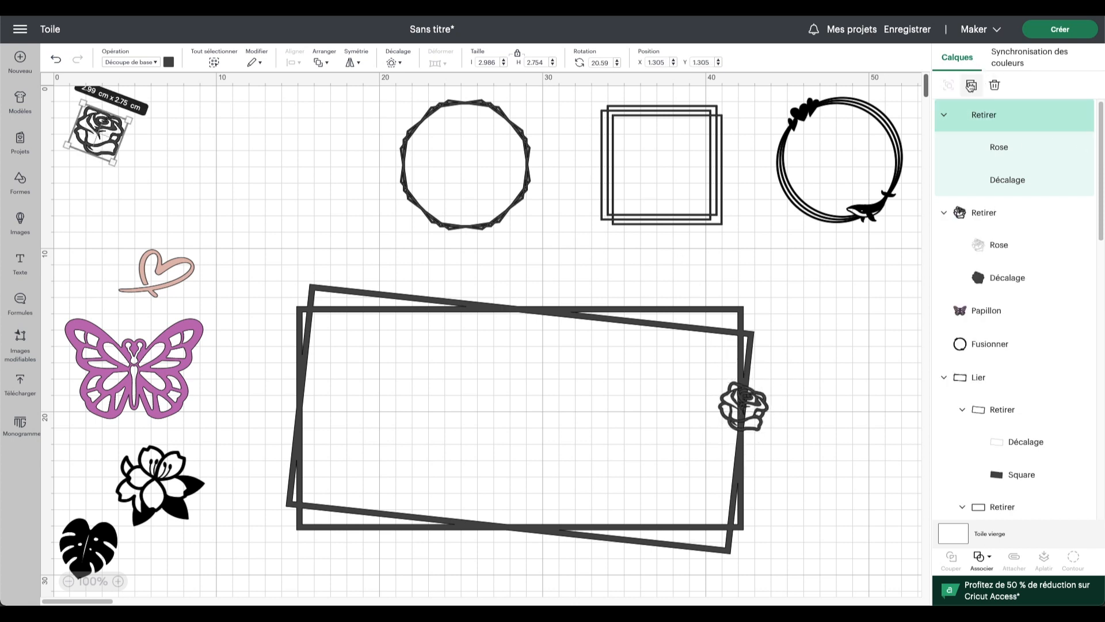
left_click(972, 84)
left_click_drag(106, 156, 722, 456)
left_click_drag(758, 488, 779, 458)
left_click_drag(106, 136, 783, 453)
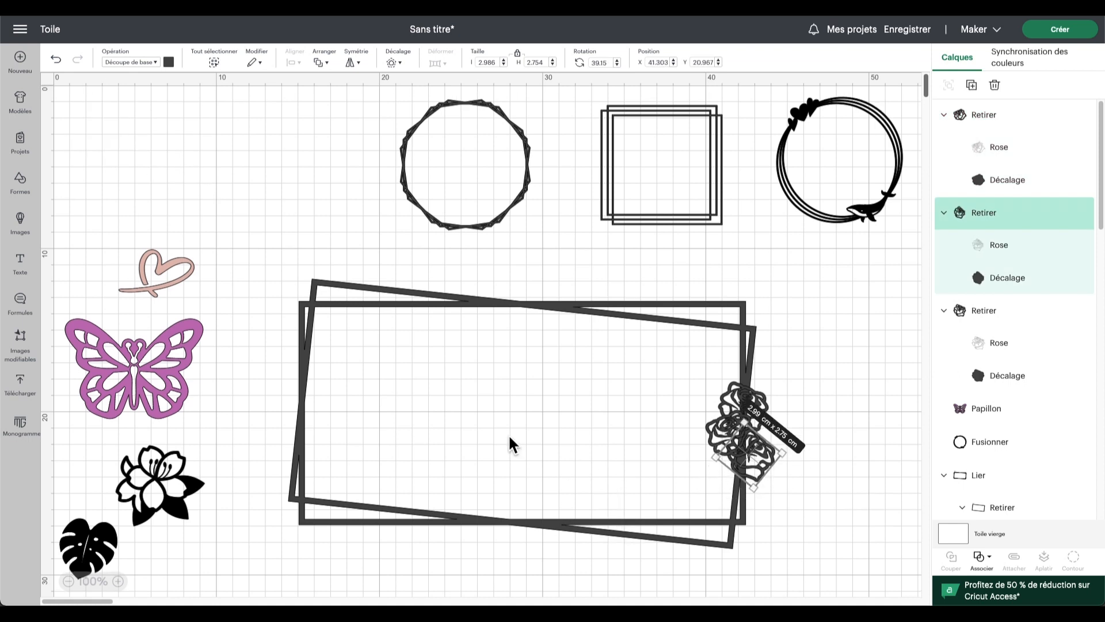
Step: Rotate the lowest rose of the cluster to about 51.96° and shift it down to about X 41.35, Y 21.38
left_click(118, 581)
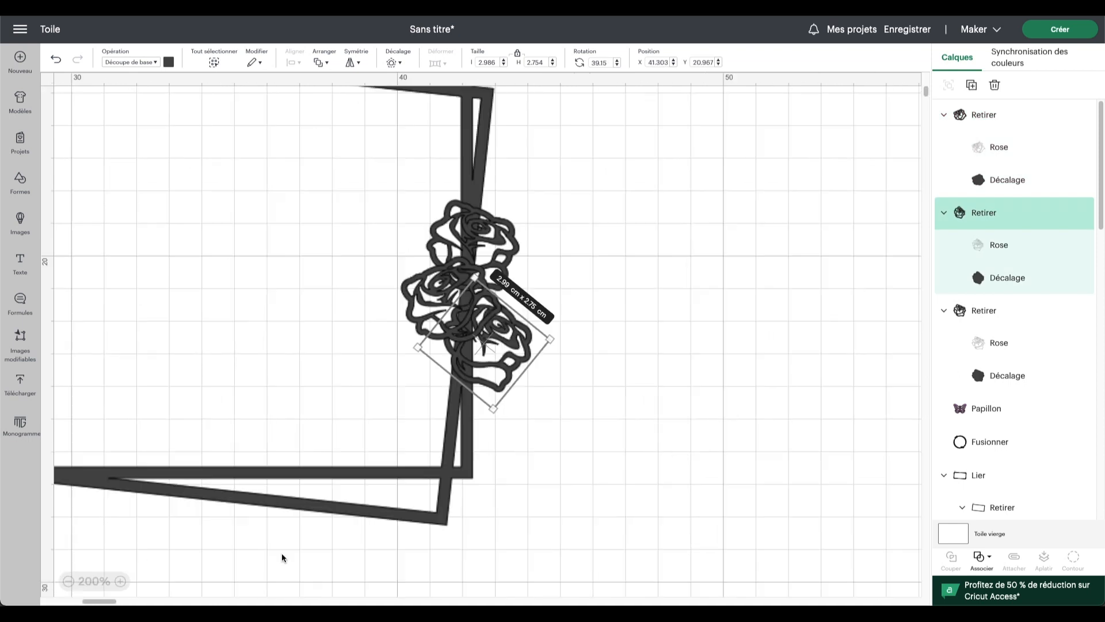
scroll(614, 508, "right", 3)
left_click(601, 464)
scroll(602, 464, "up", 2)
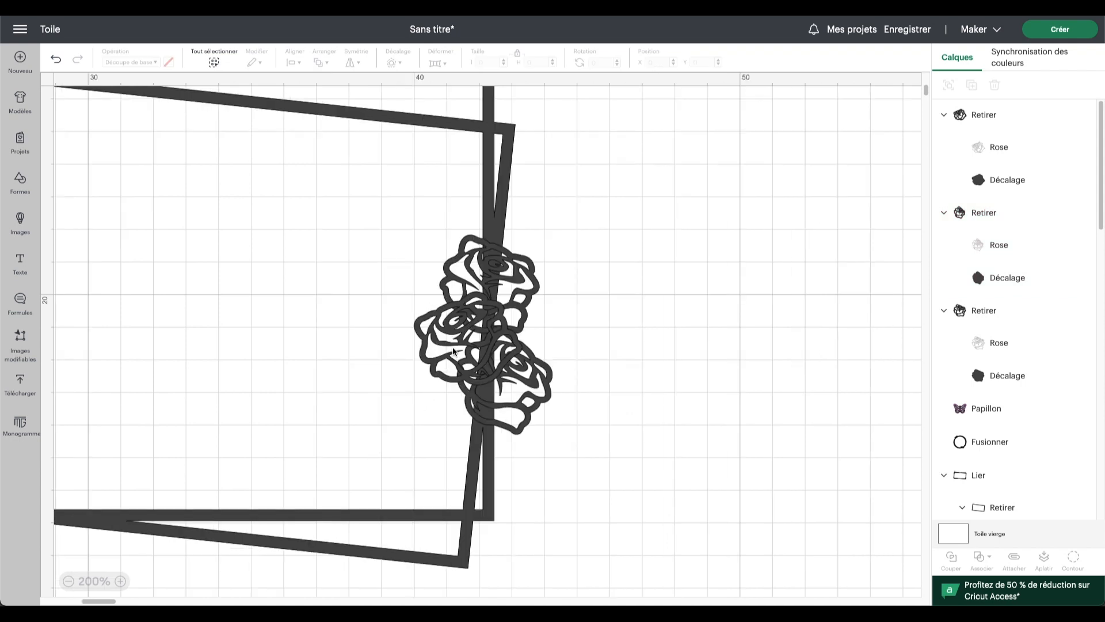
left_click(453, 351)
left_click_drag(581, 378, 580, 400)
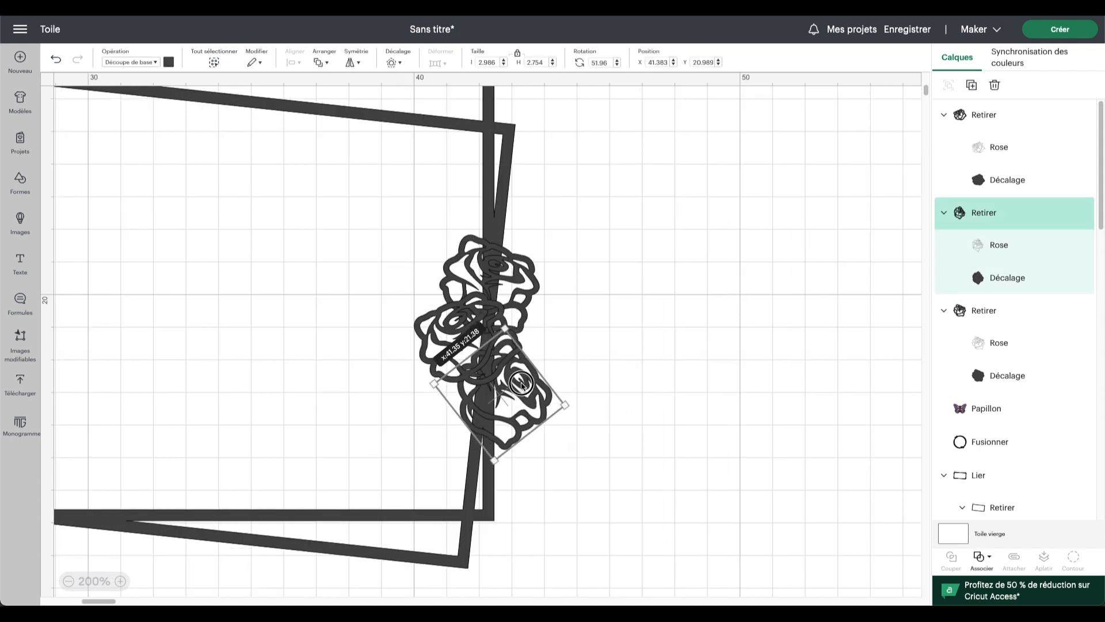
left_click(626, 362)
scroll(419, 349, "right", 1)
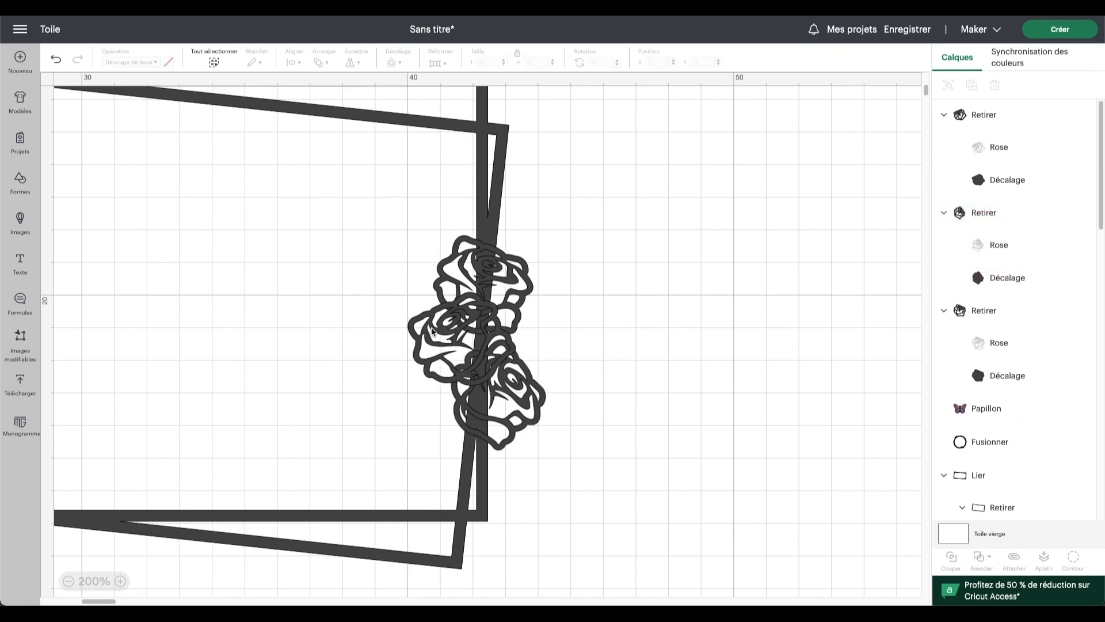
Step: Bring the uppermost rose to the front of the layer order and move it back one level
left_click(432, 331)
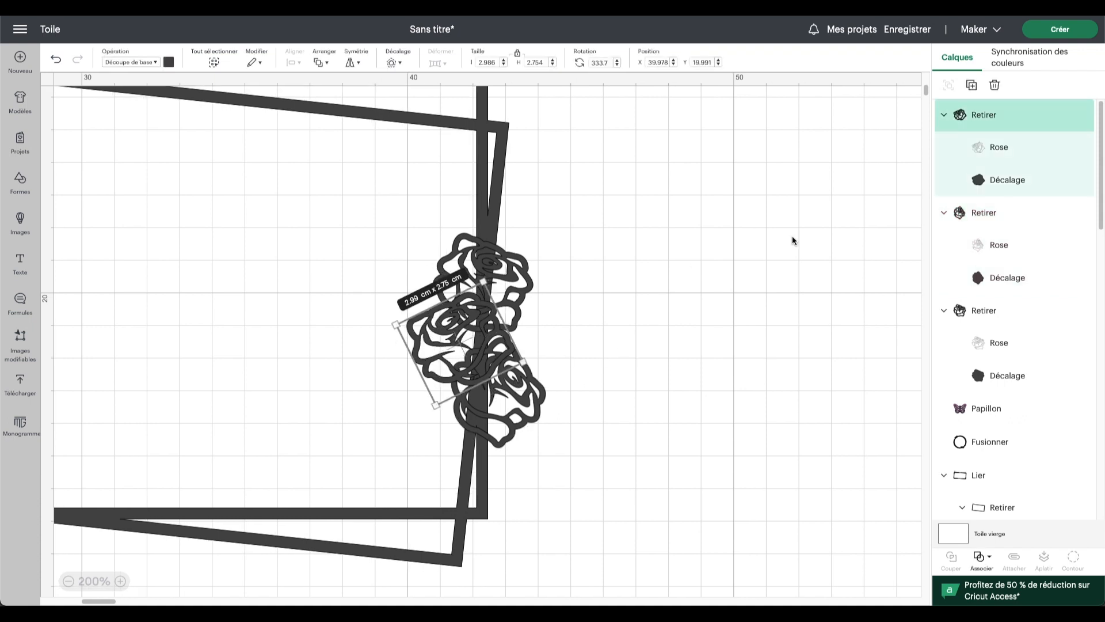
left_click(321, 61)
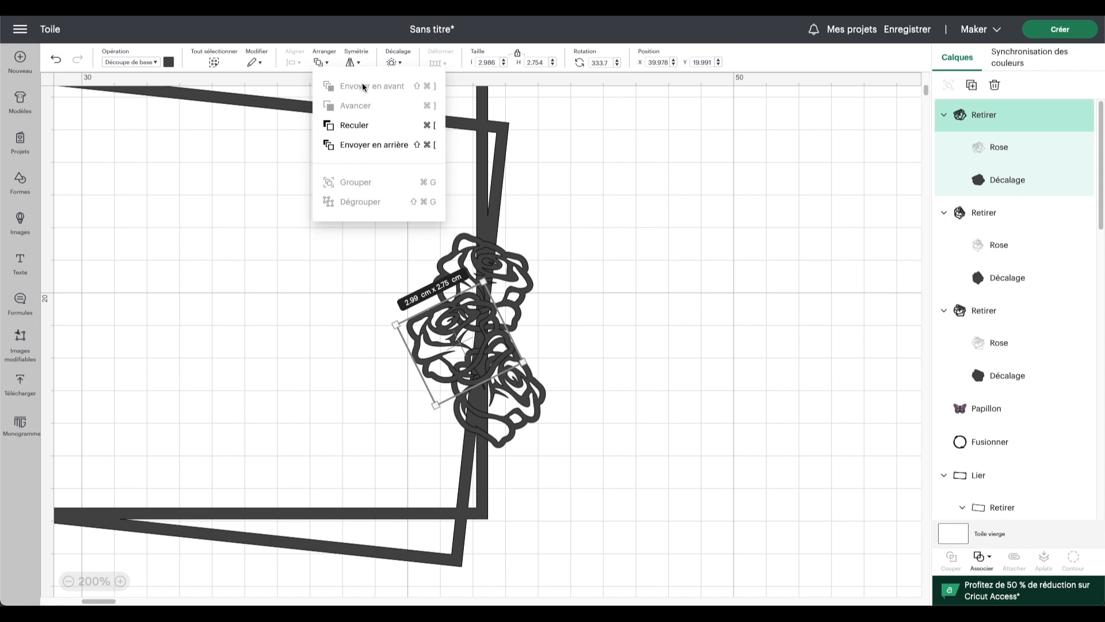
left_click(662, 285)
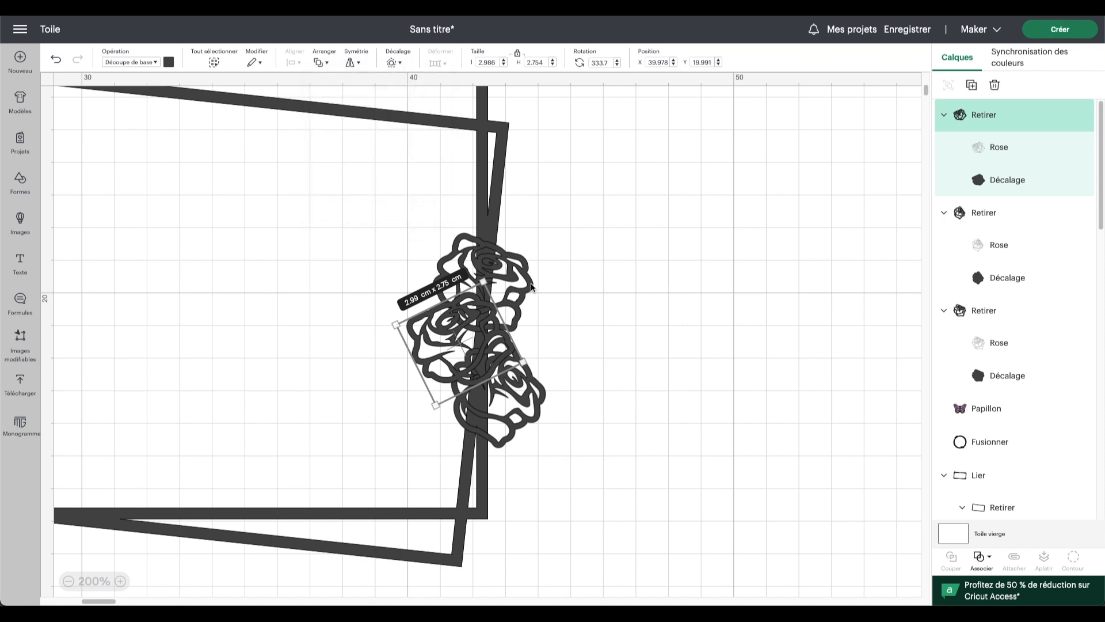
left_click(531, 286)
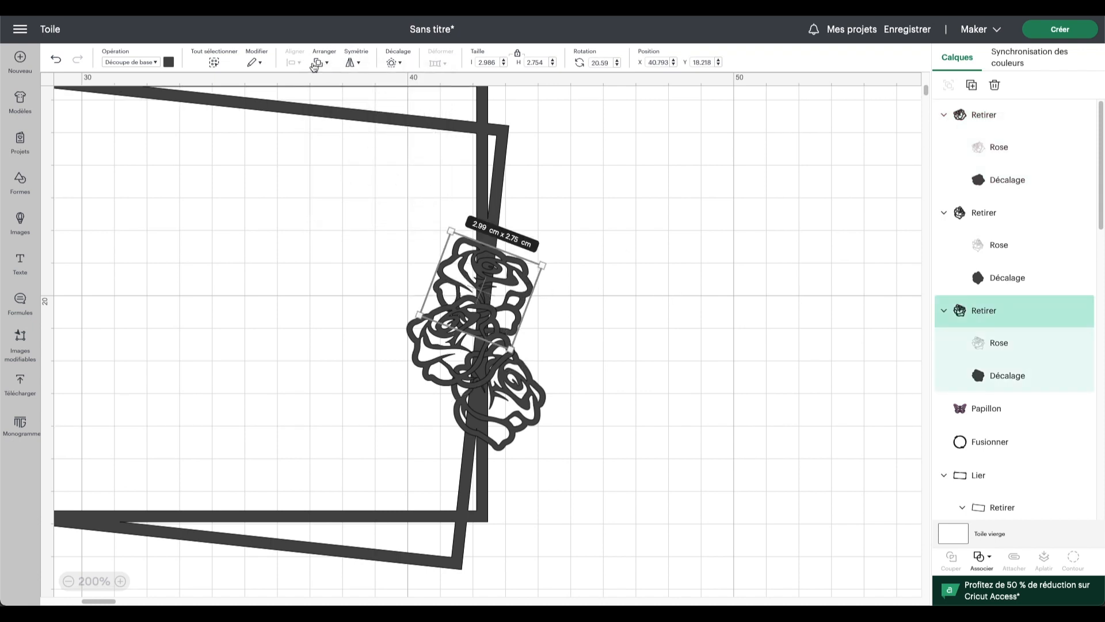
left_click(320, 62)
left_click(357, 87)
left_click(320, 62)
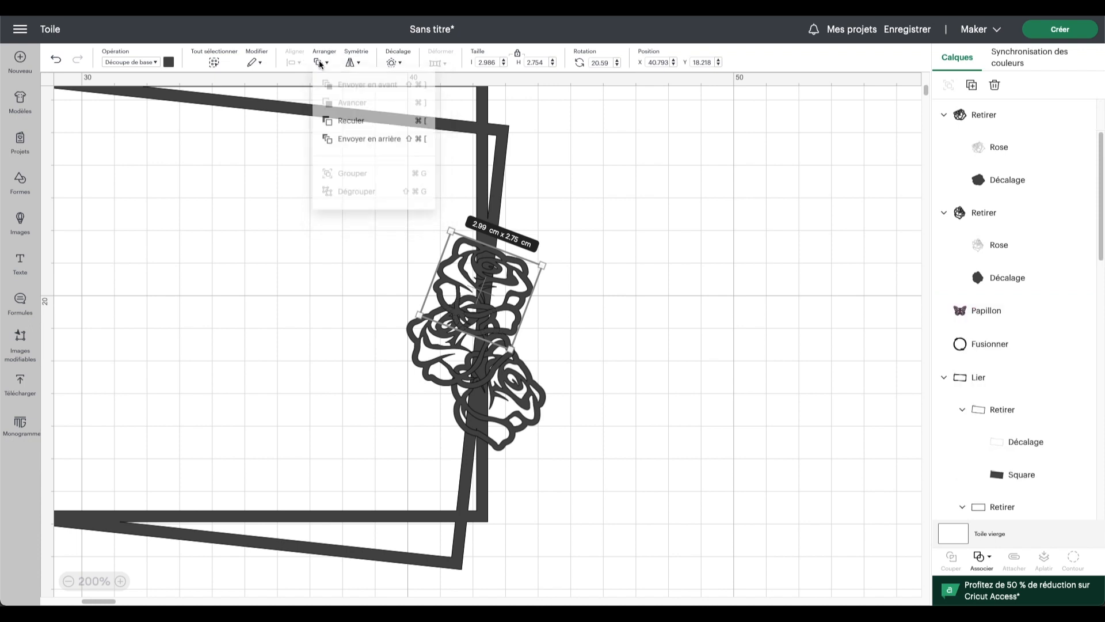
left_click(330, 125)
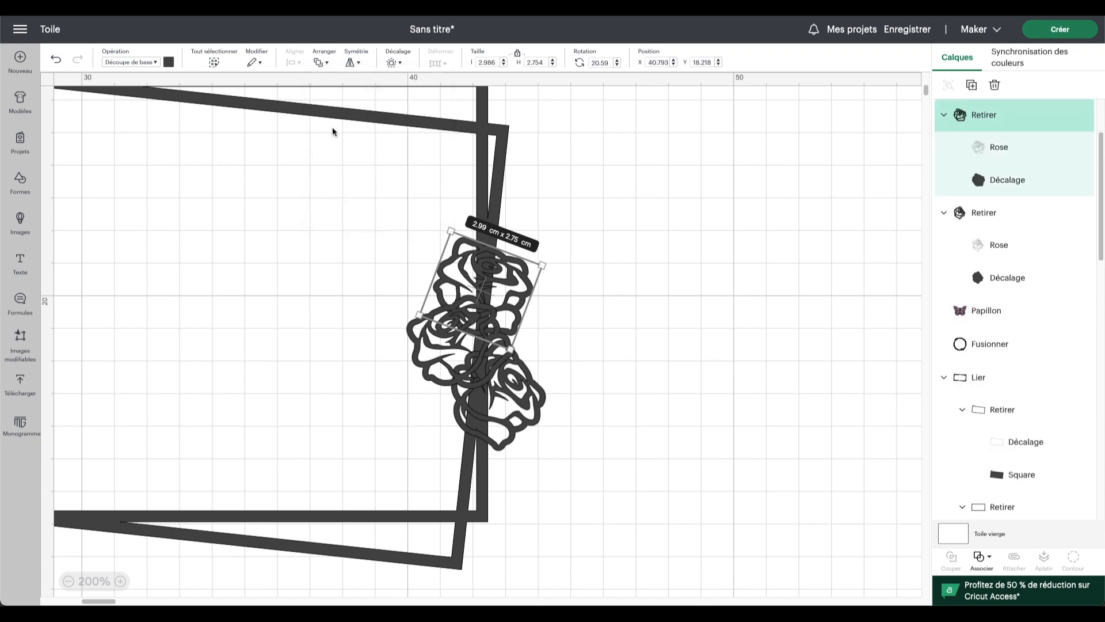
Step: Bring the lowest rose to the front of the layer order and move it back one level
left_click(530, 389)
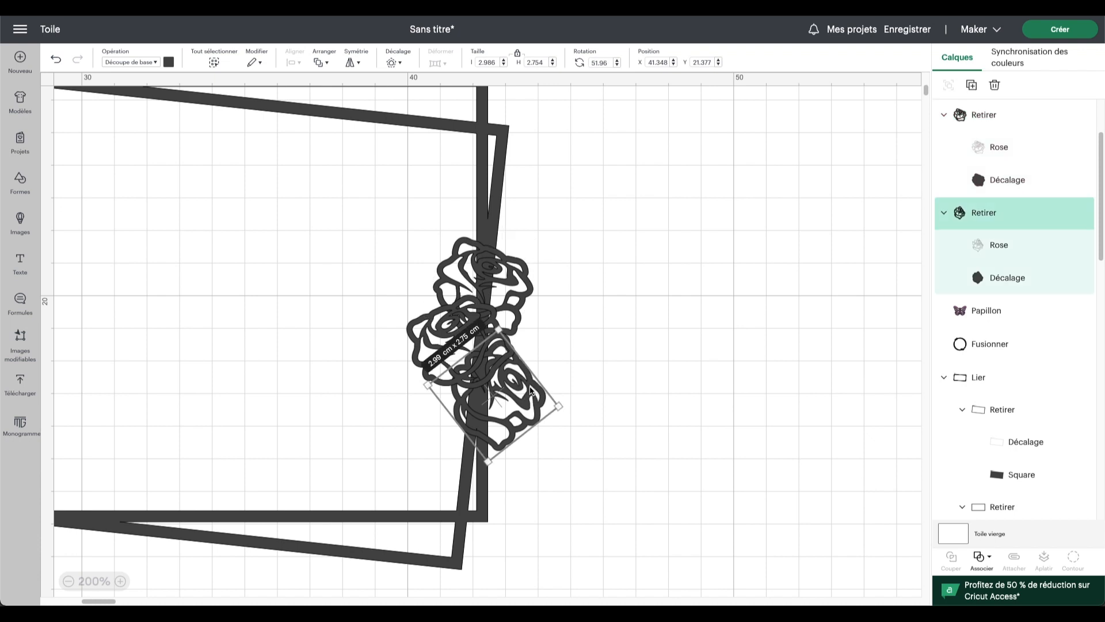
left_click(320, 62)
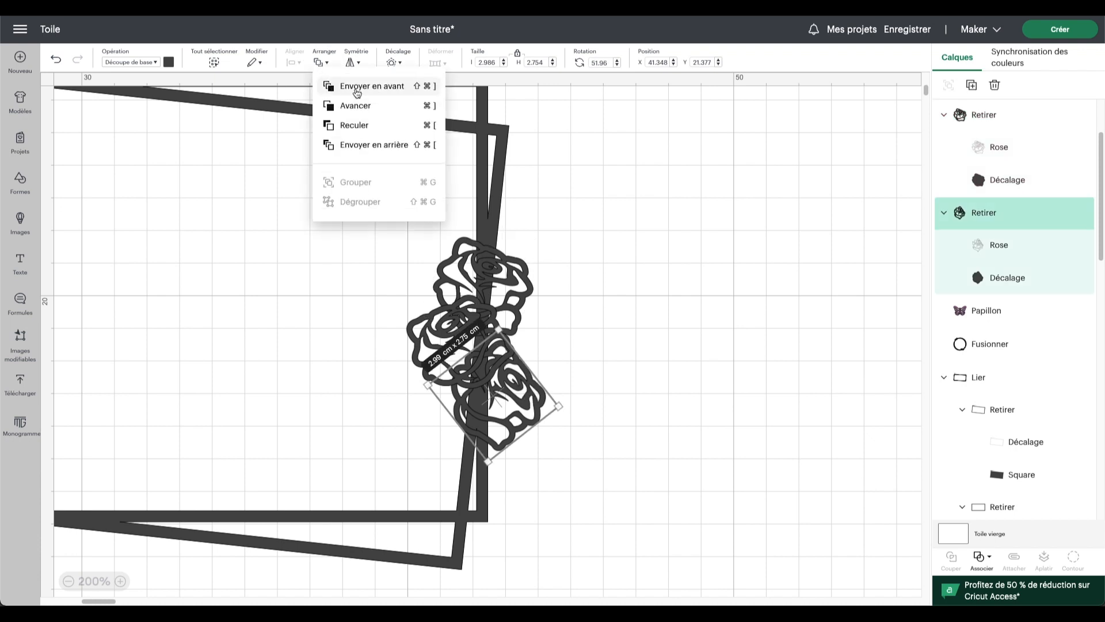
left_click(357, 87)
left_click(329, 65)
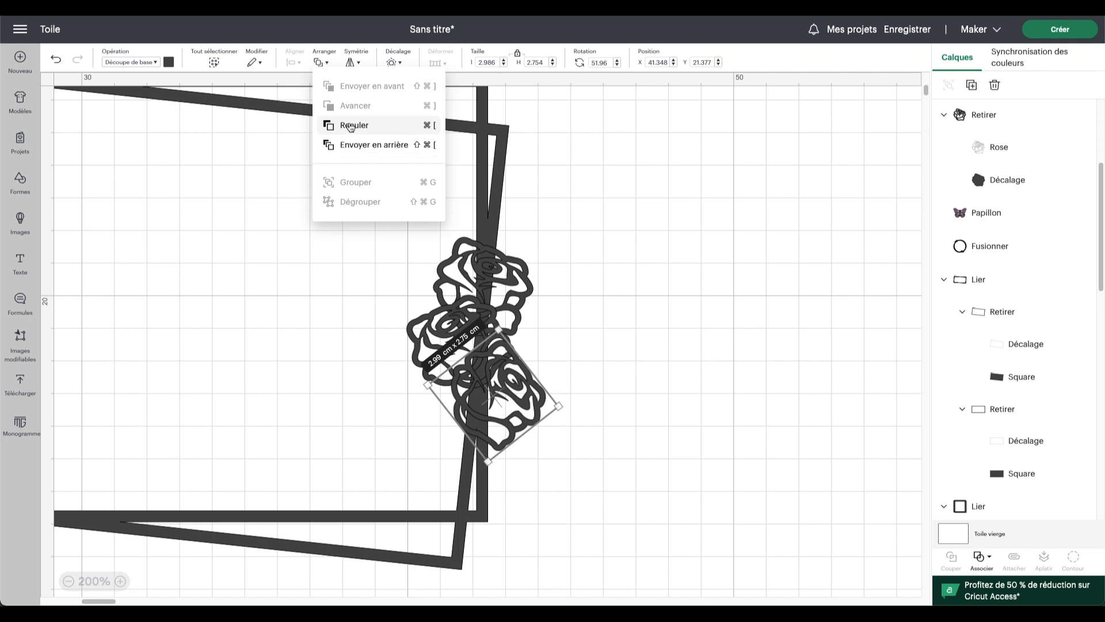
left_click(351, 126)
Step: Hide the large rectangular frame and apply a 0 cm rounded-corner offset to the middle rose
left_click(309, 314)
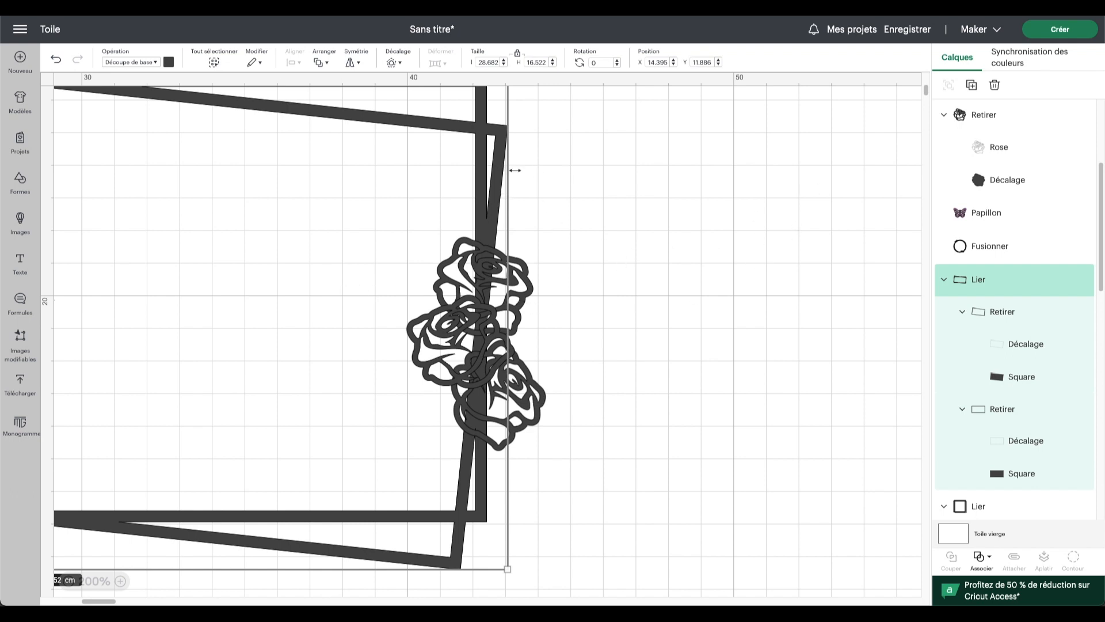
left_click(1079, 278)
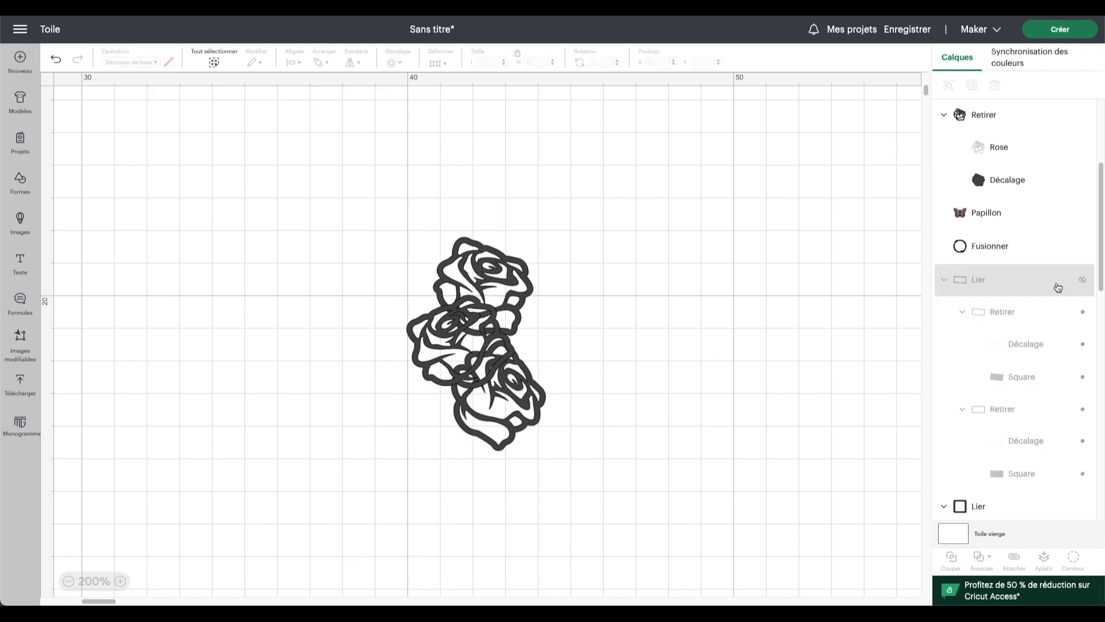
left_click_drag(387, 292, 419, 357)
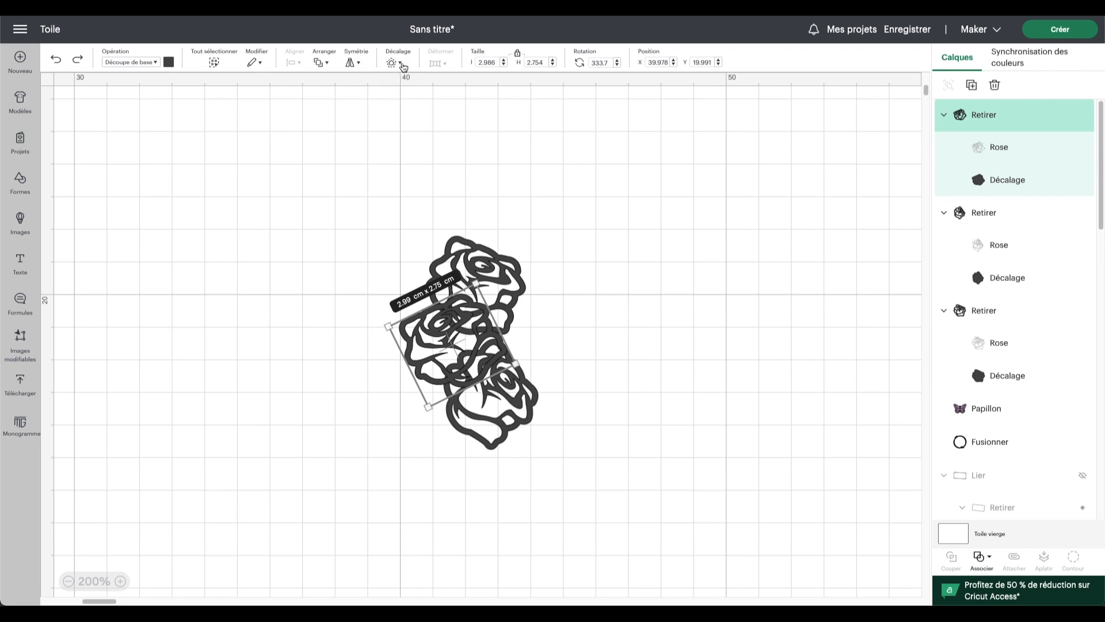
left_click(401, 67)
left_click_drag(413, 116, 390, 116)
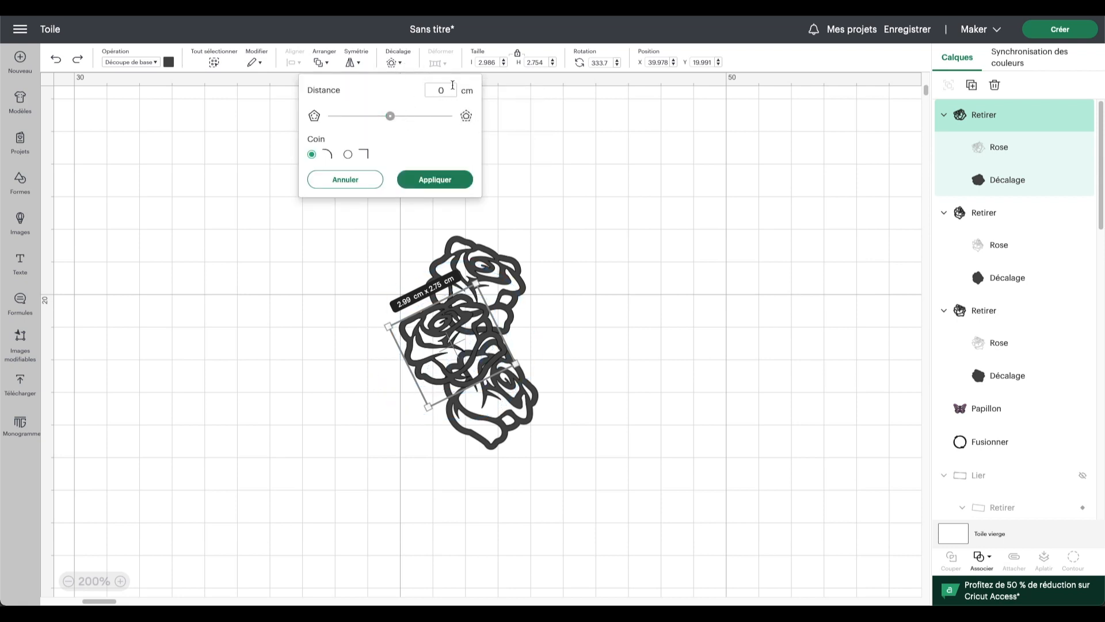
left_click(417, 178)
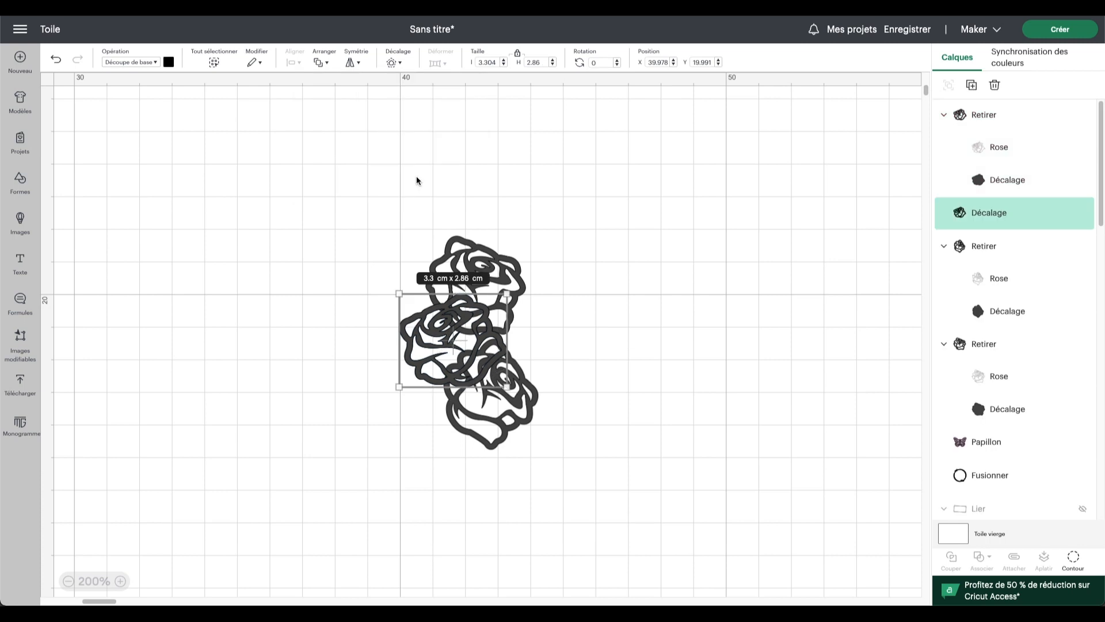
Step: Hide all inner contours of the middle rose's offset to make it a solid silhouette
left_click(1073, 560)
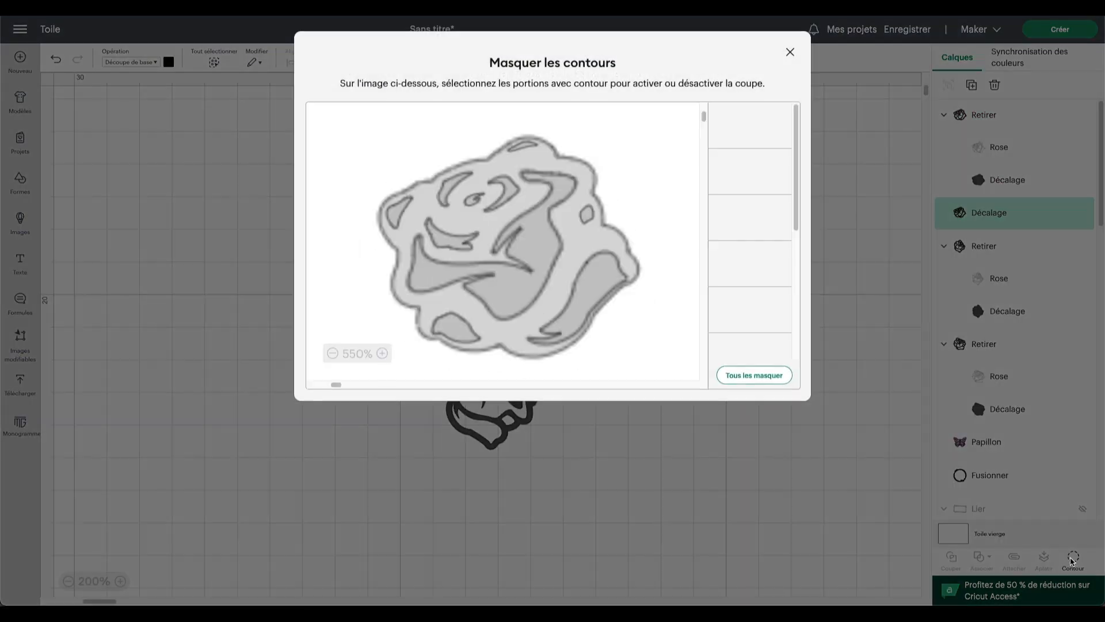
left_click(727, 376)
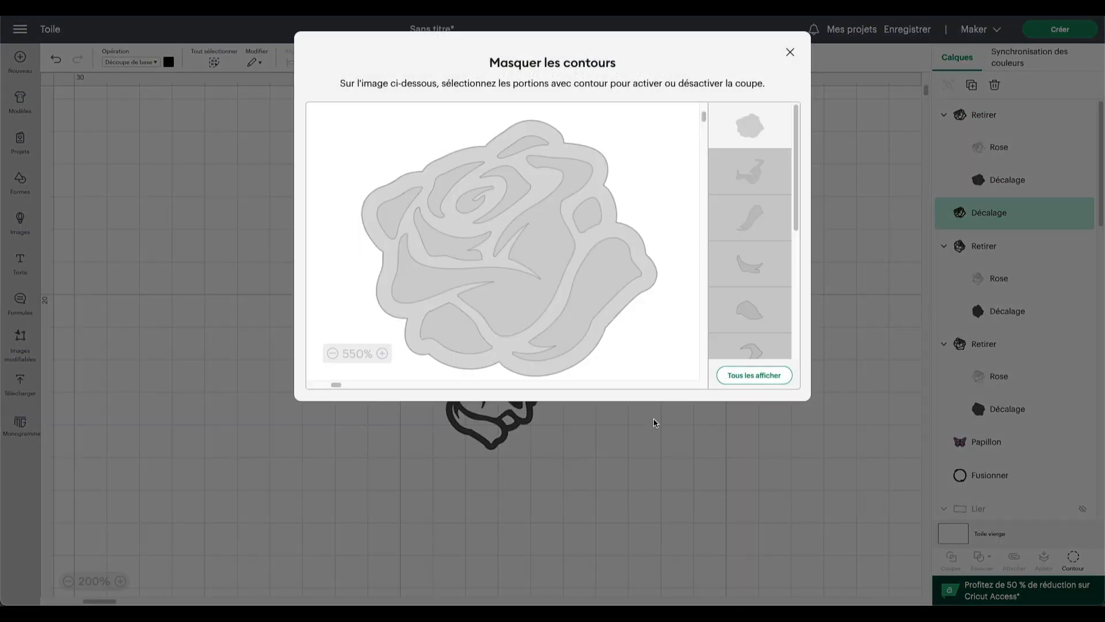
left_click(789, 52)
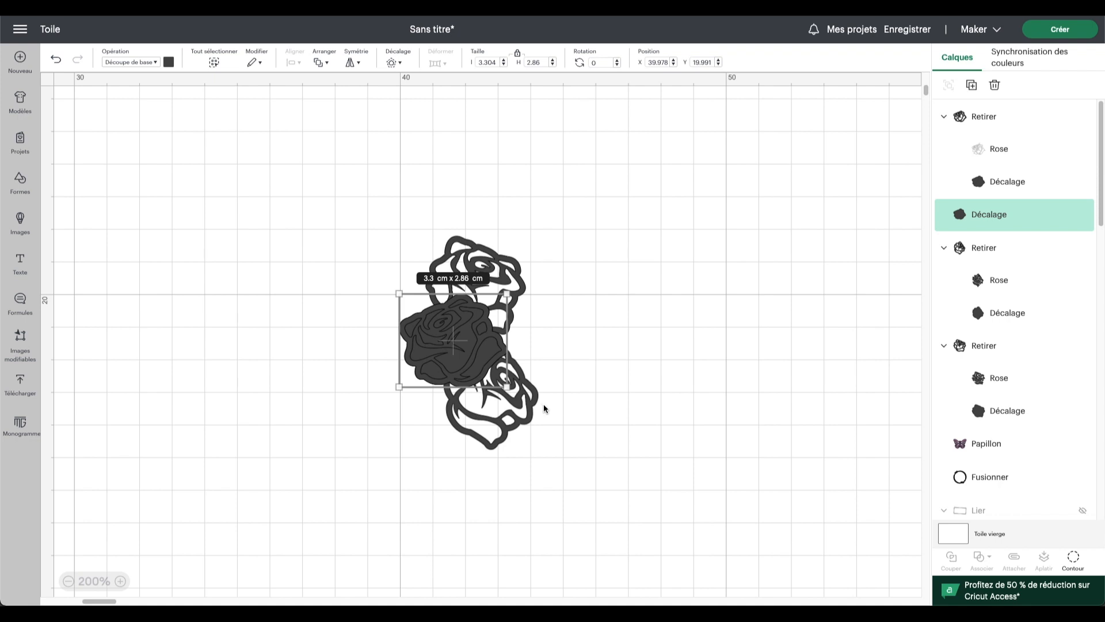
Step: Unite the upper and lower roses with Lier and send the result behind all other layers
left_click(578, 411)
left_click_drag(577, 400, 518, 267)
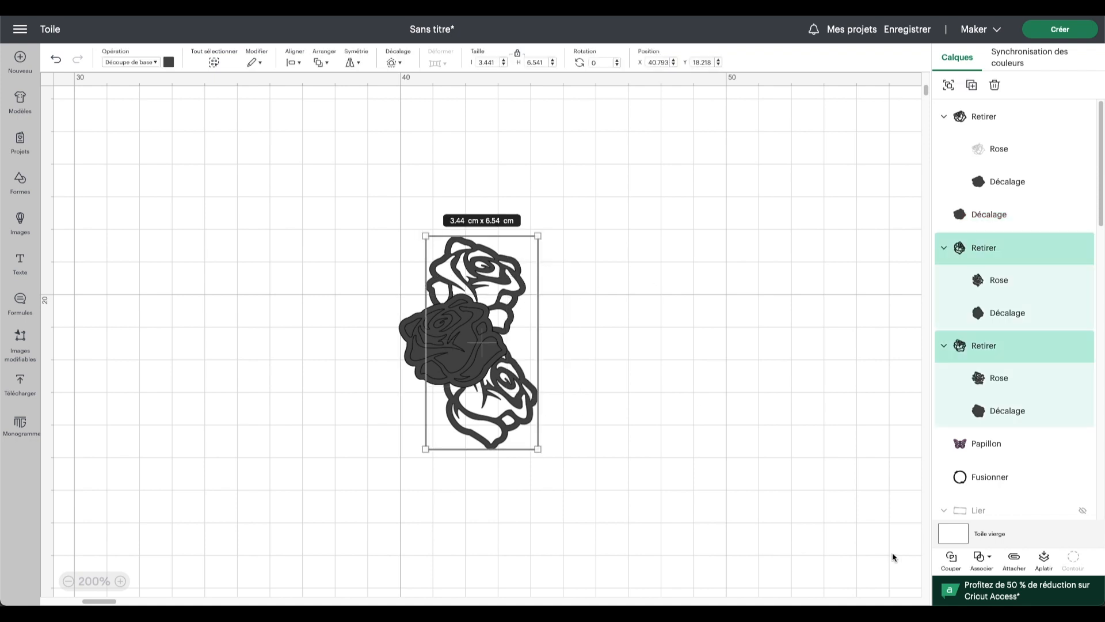
left_click(989, 558)
left_click(1008, 431)
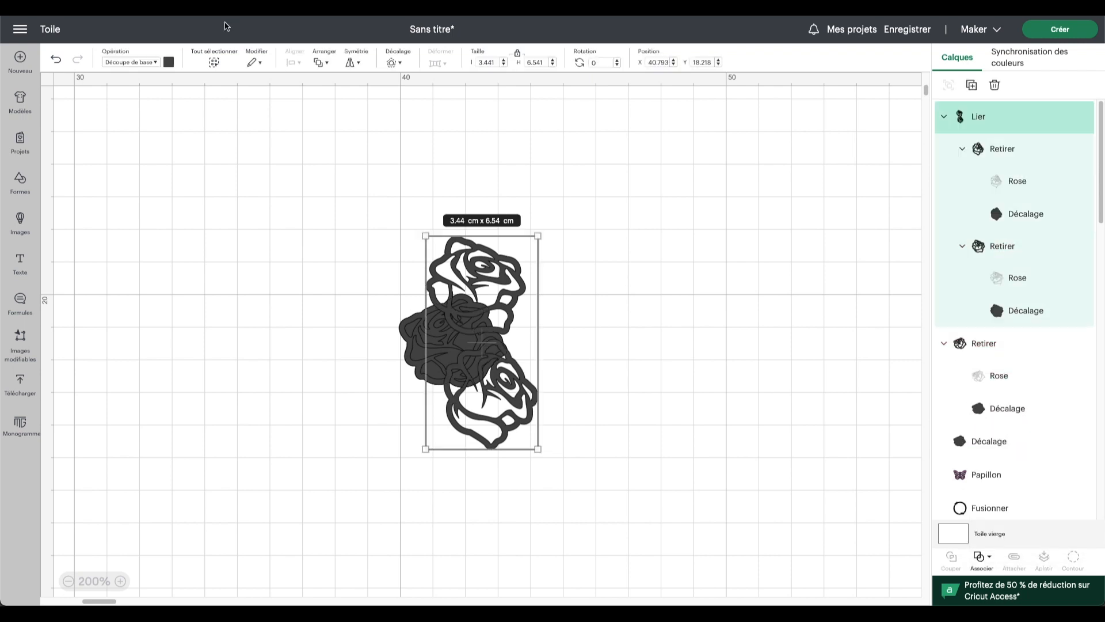
left_click(321, 62)
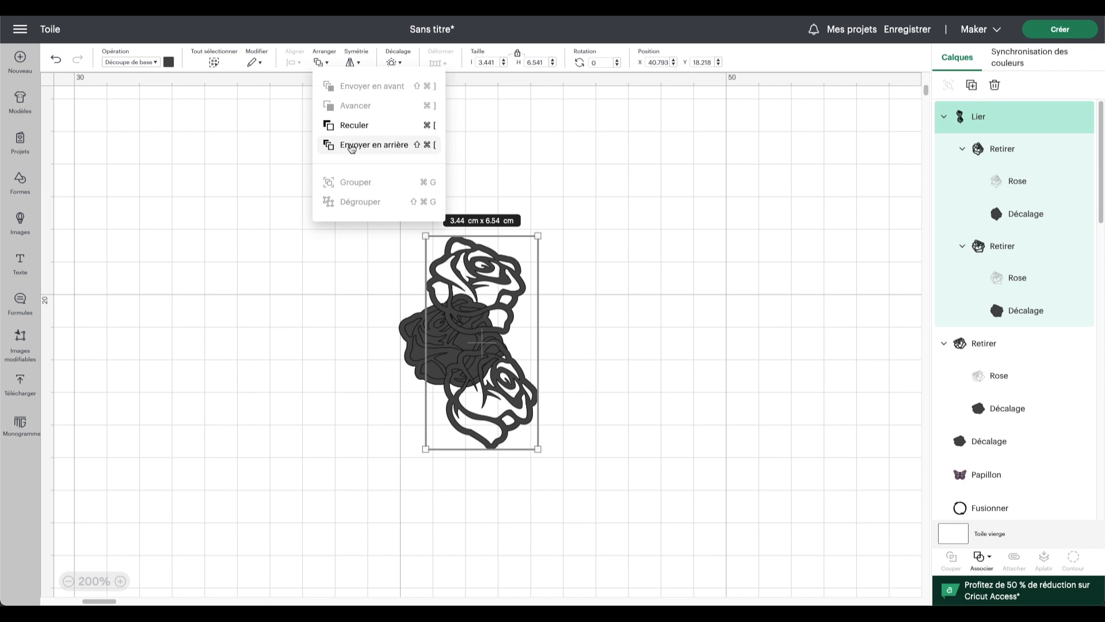
left_click(352, 146)
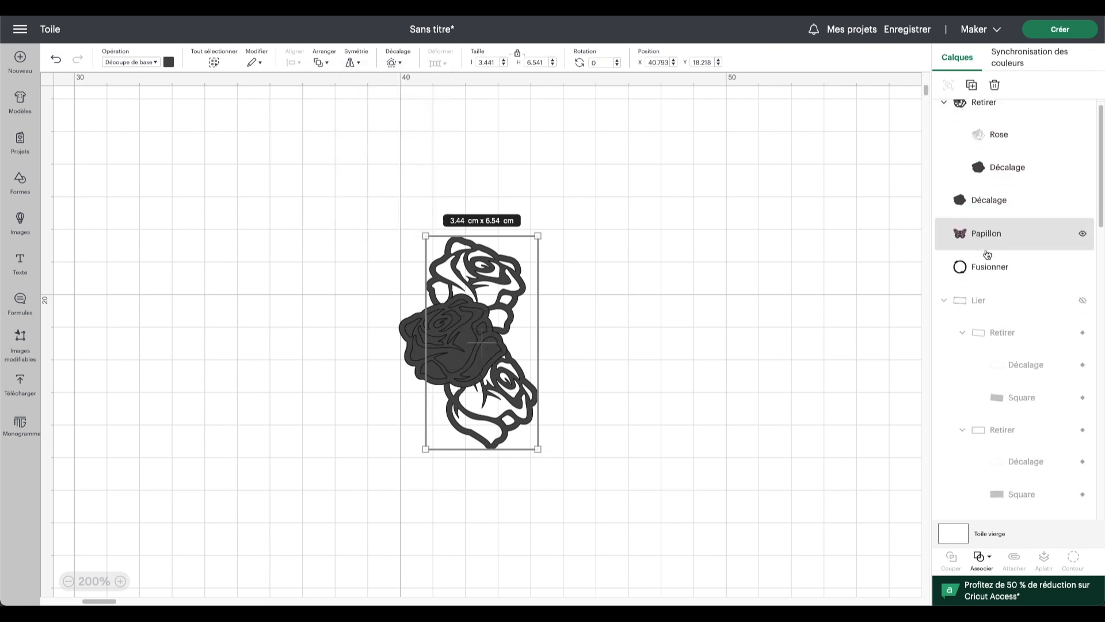
scroll(987, 255, "down", 15)
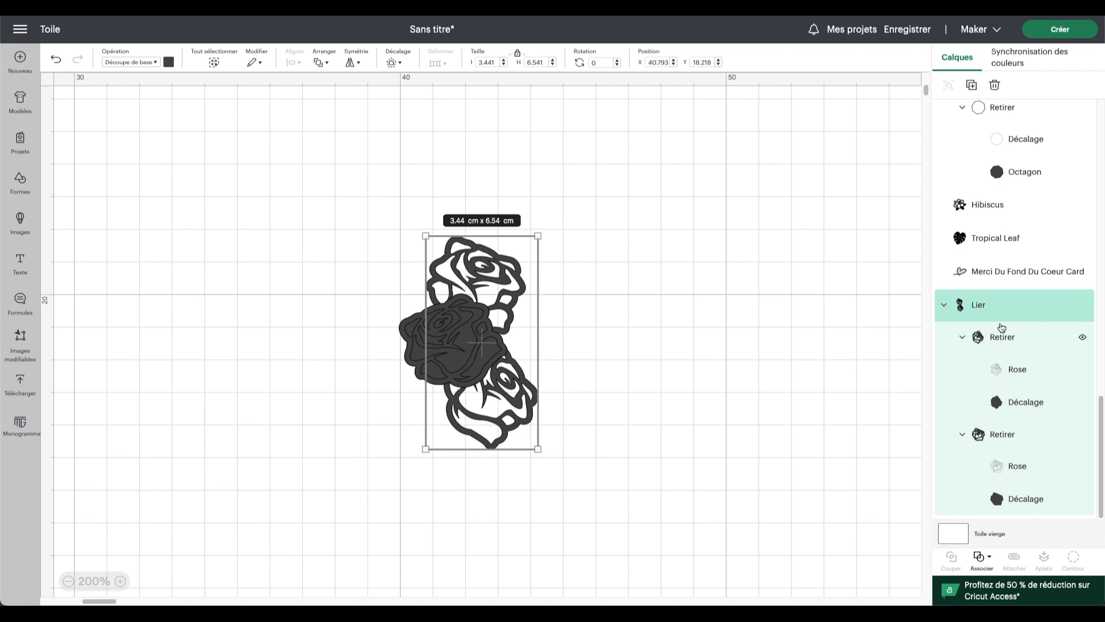
scroll(1002, 327, "up", 15)
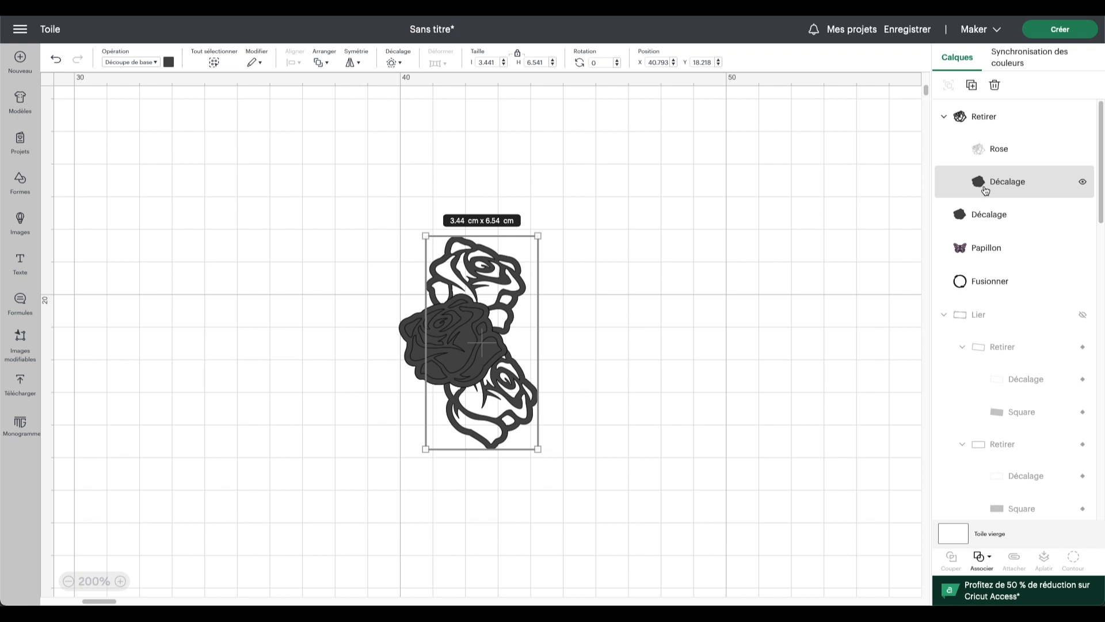
Step: Subtract the middle rose's solid silhouette from the united upper and lower roses with Retirer
left_click(987, 214)
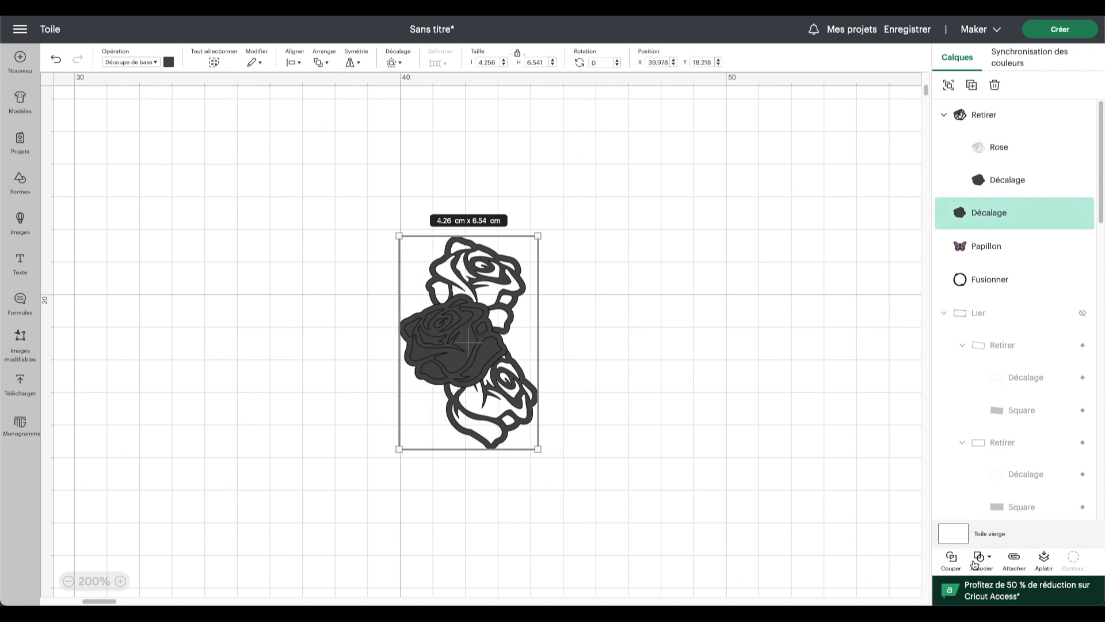
left_click(978, 557)
left_click(1006, 454)
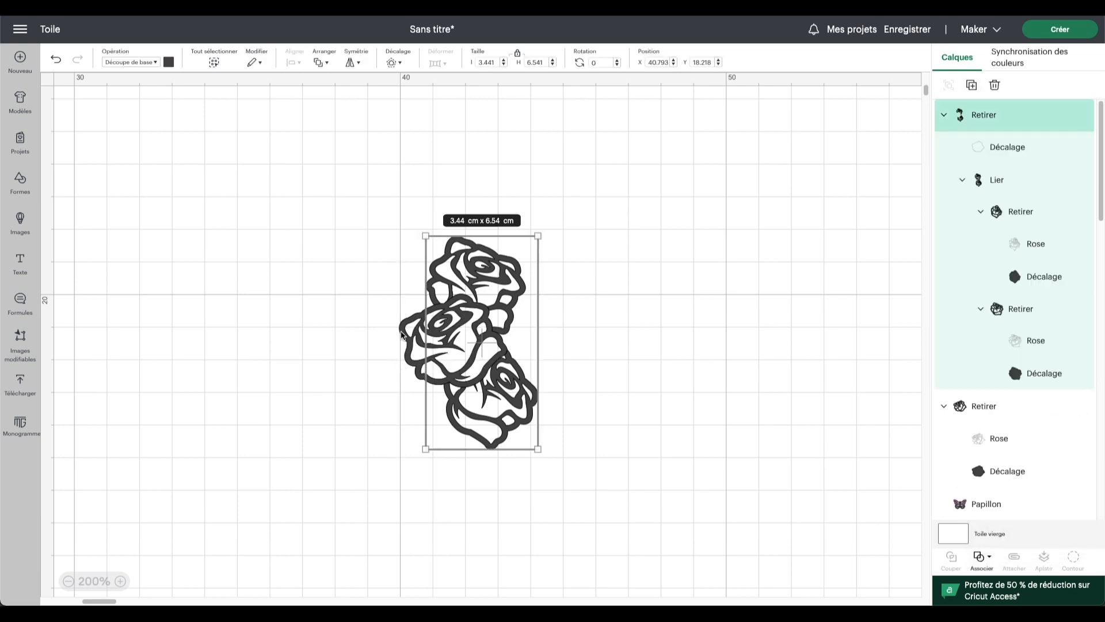
Step: Unite the trimmed upper and lower roses with the middle rose using Lier
left_click(282, 152)
left_click_drag(355, 181, 622, 575)
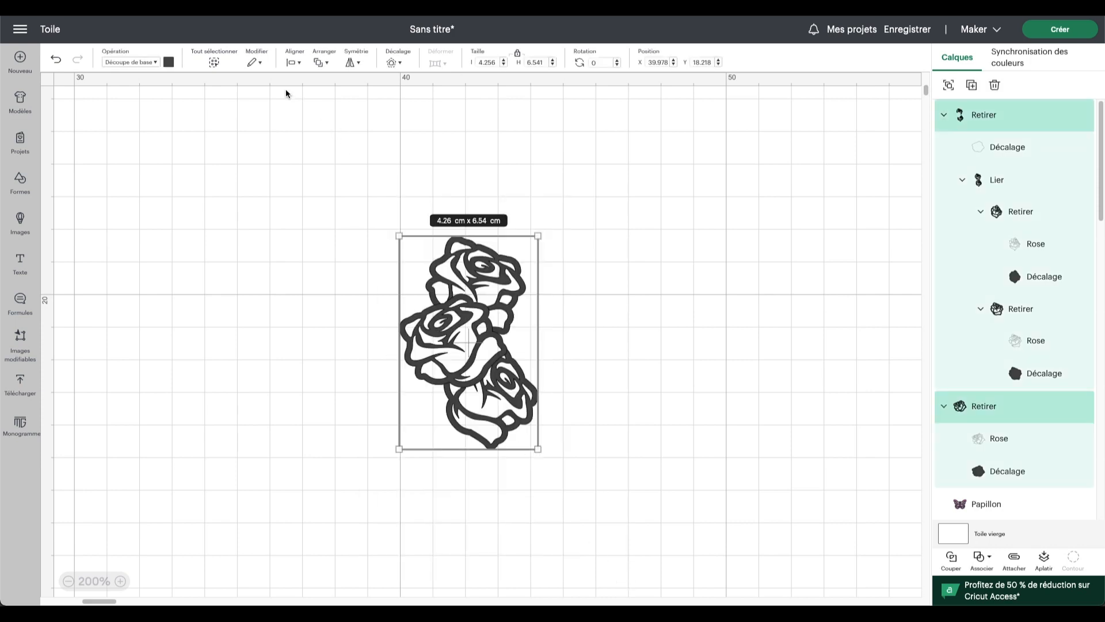
left_click(989, 556)
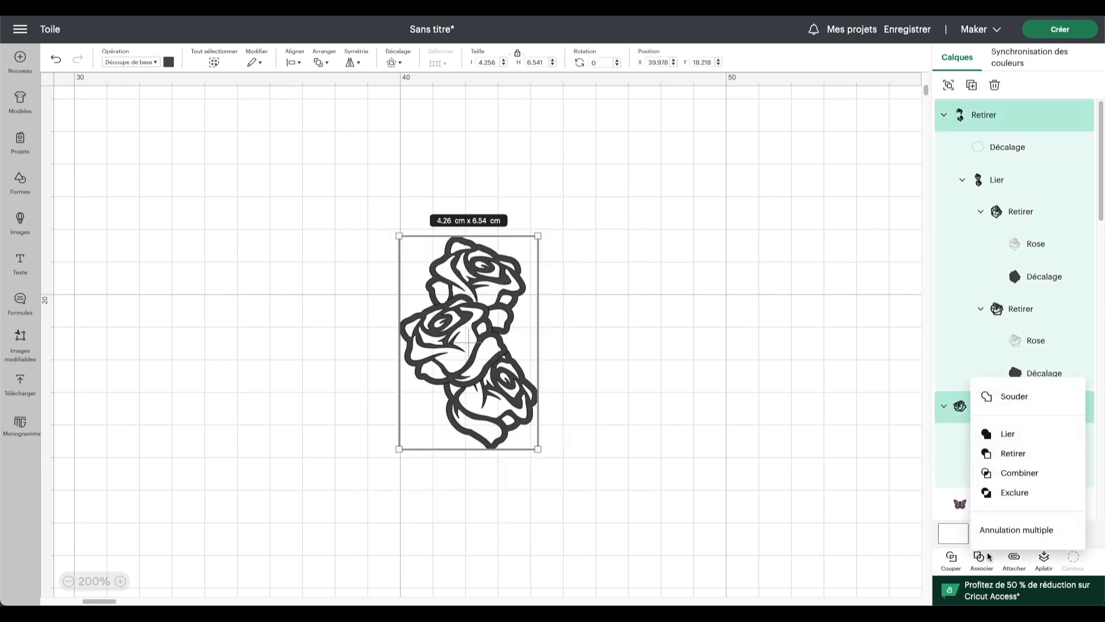
left_click(1022, 435)
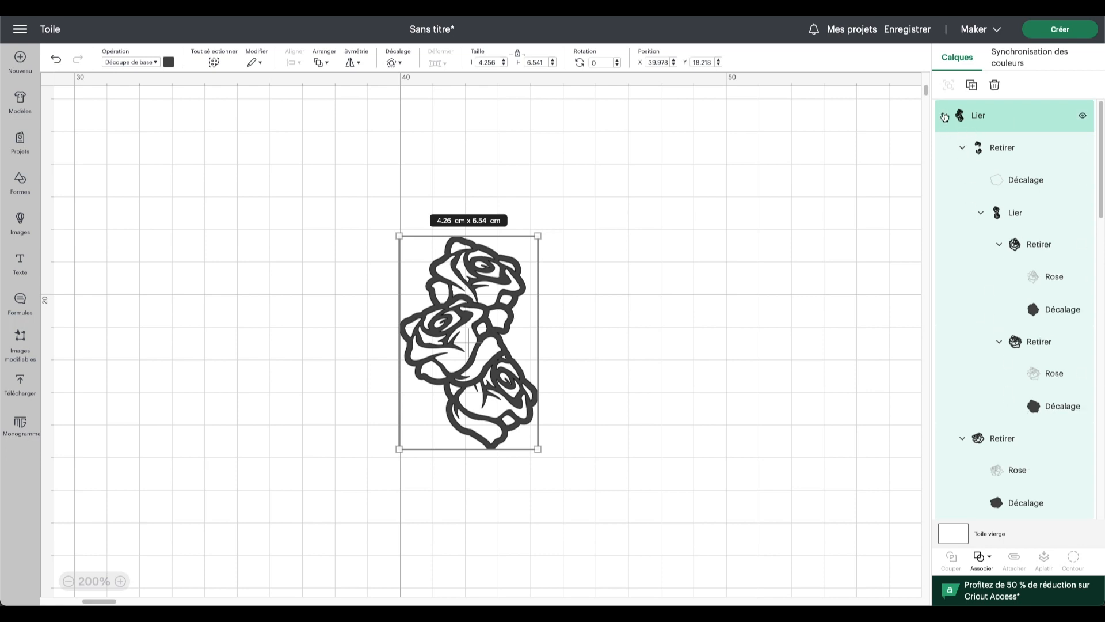
Step: Show the large rectangular frame again and select the united three-rose cluster
left_click(945, 117)
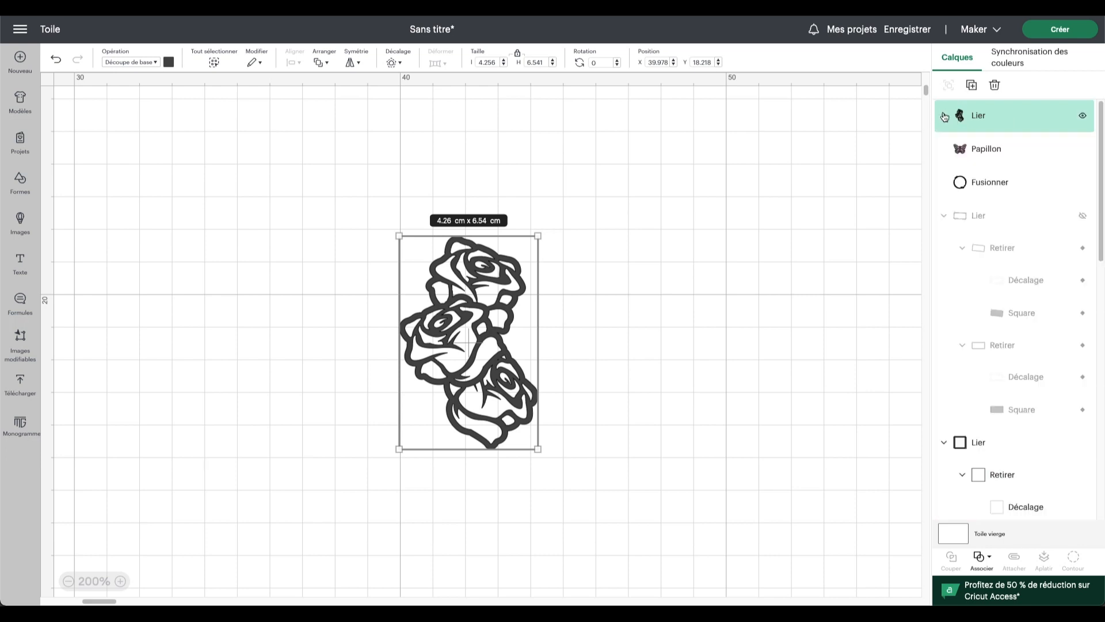
left_click(1083, 217)
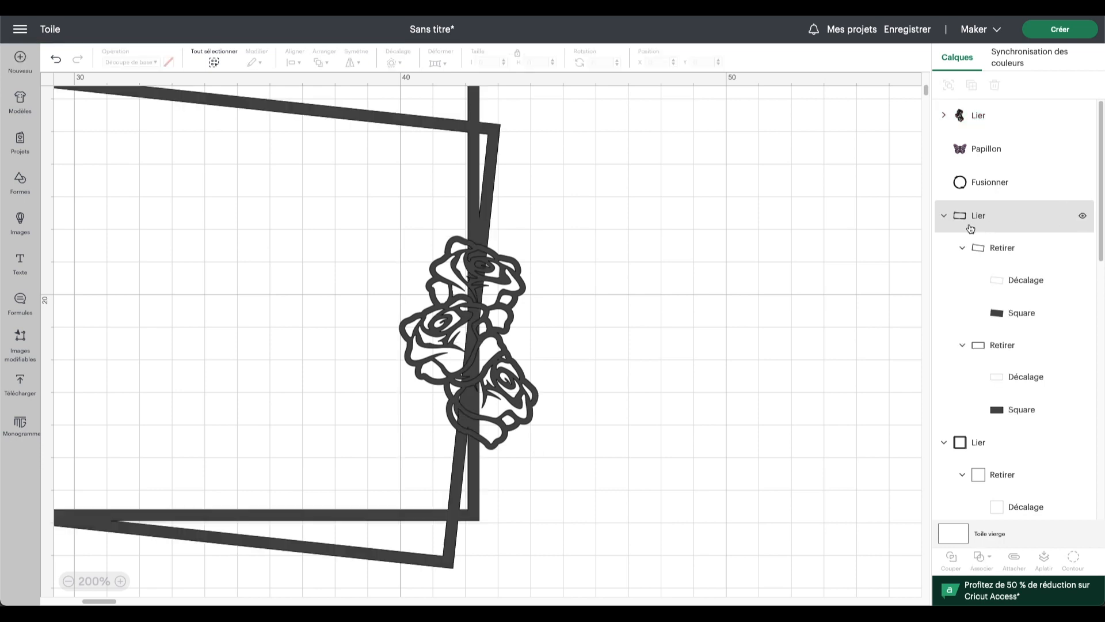
left_click(1011, 118)
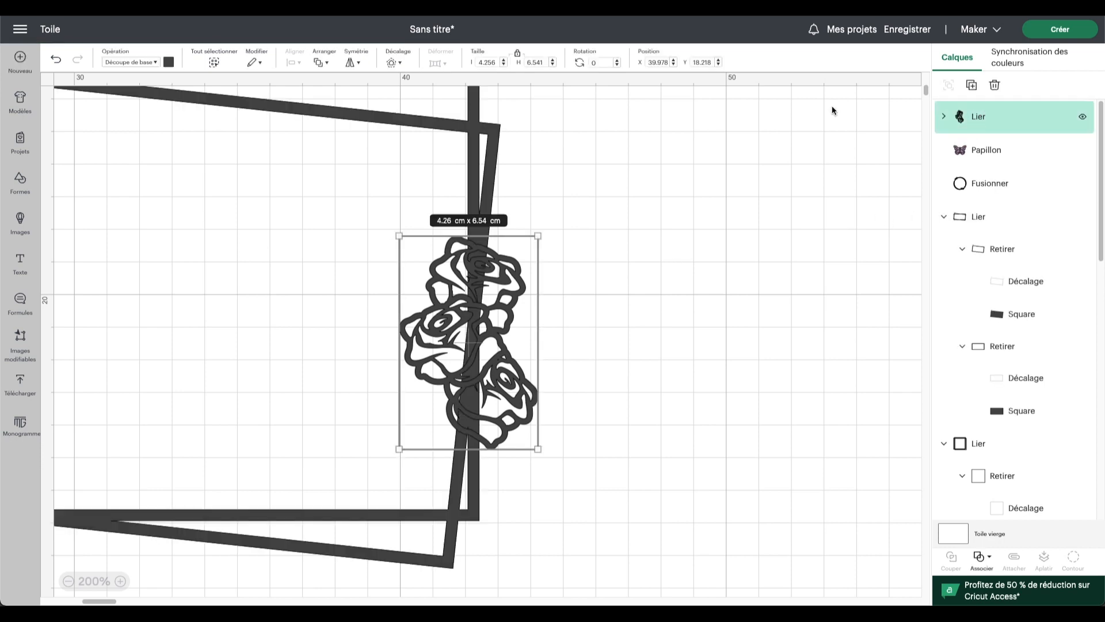
Step: Create a 0 cm Décalage of the three-rose cluster and hide all its inner contours to form a solid silhouette
left_click(401, 64)
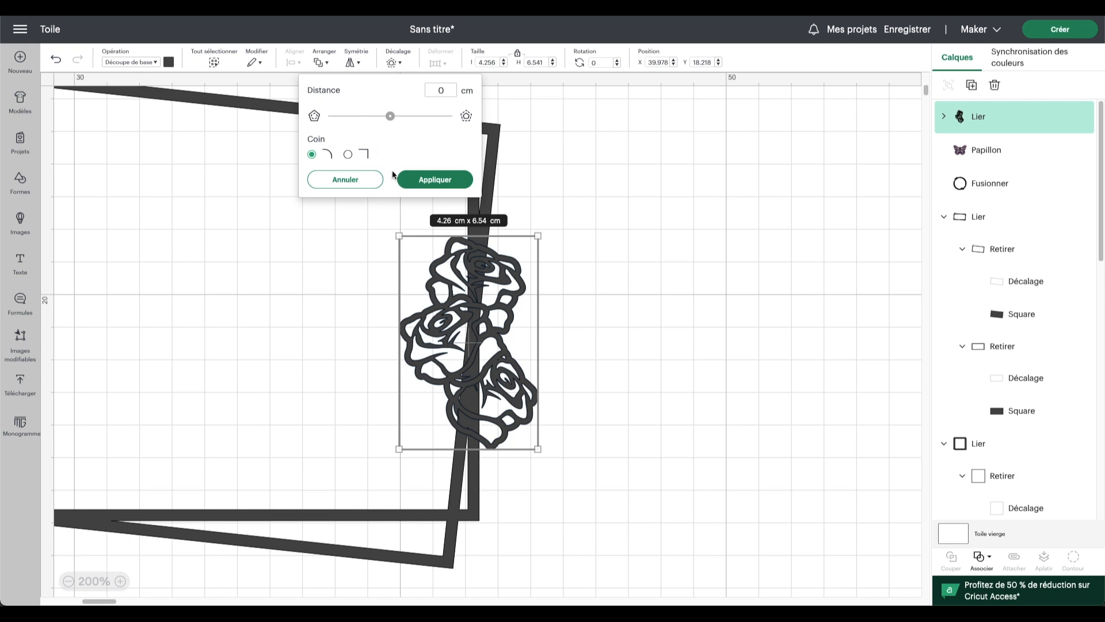
left_click(408, 179)
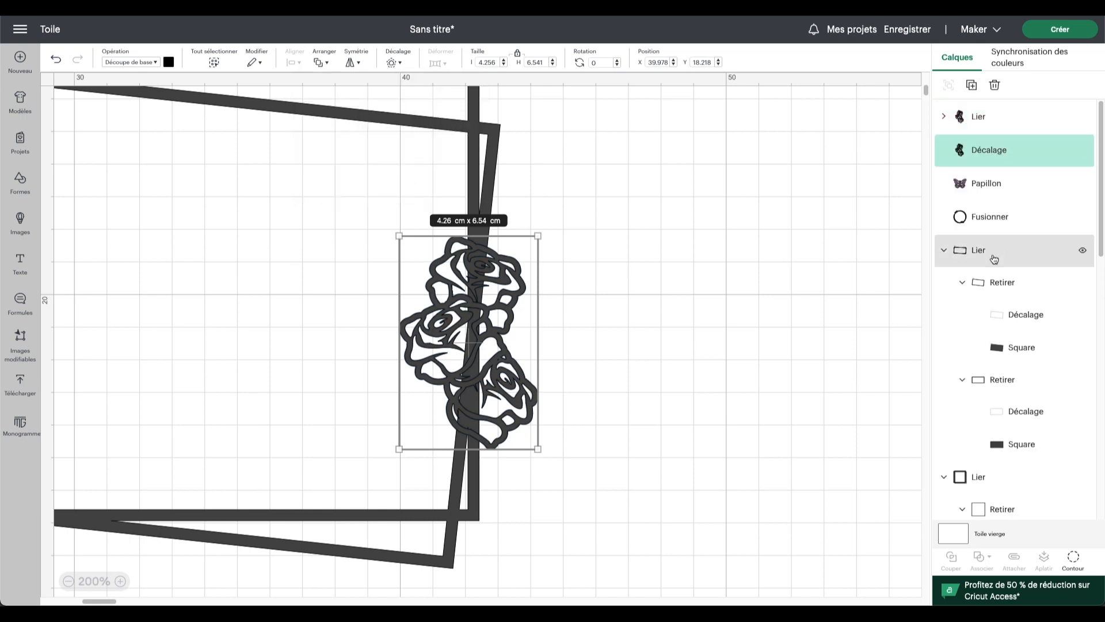
left_click(1074, 561)
left_click(753, 376)
left_click(787, 46)
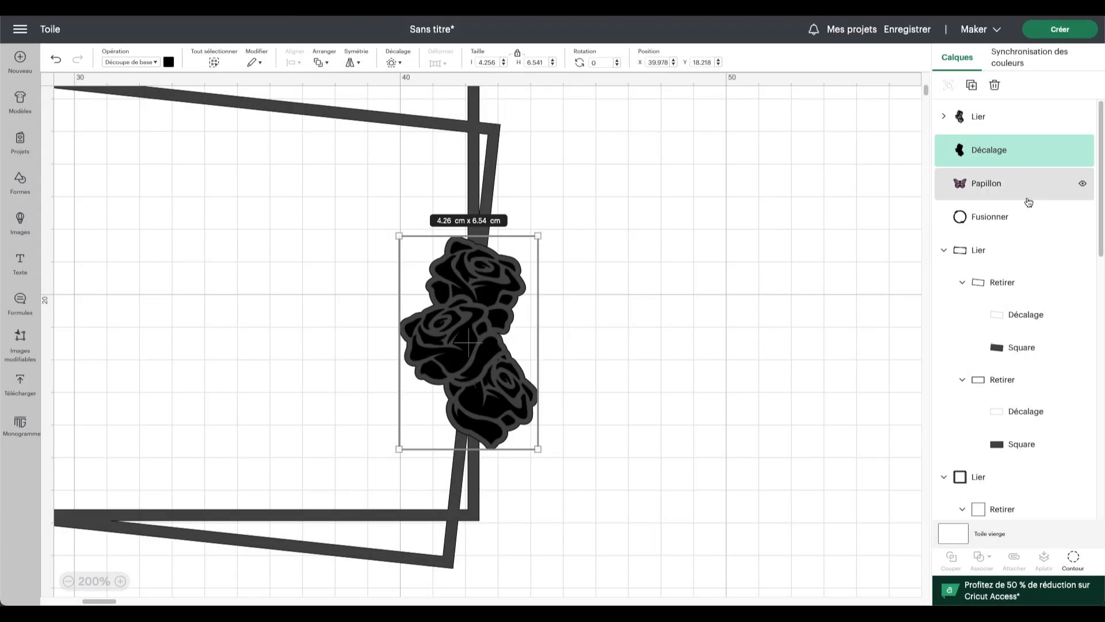
Step: Subtract the solid rose-cluster silhouette from the large rectangular frame with Retirer
left_click(1023, 259)
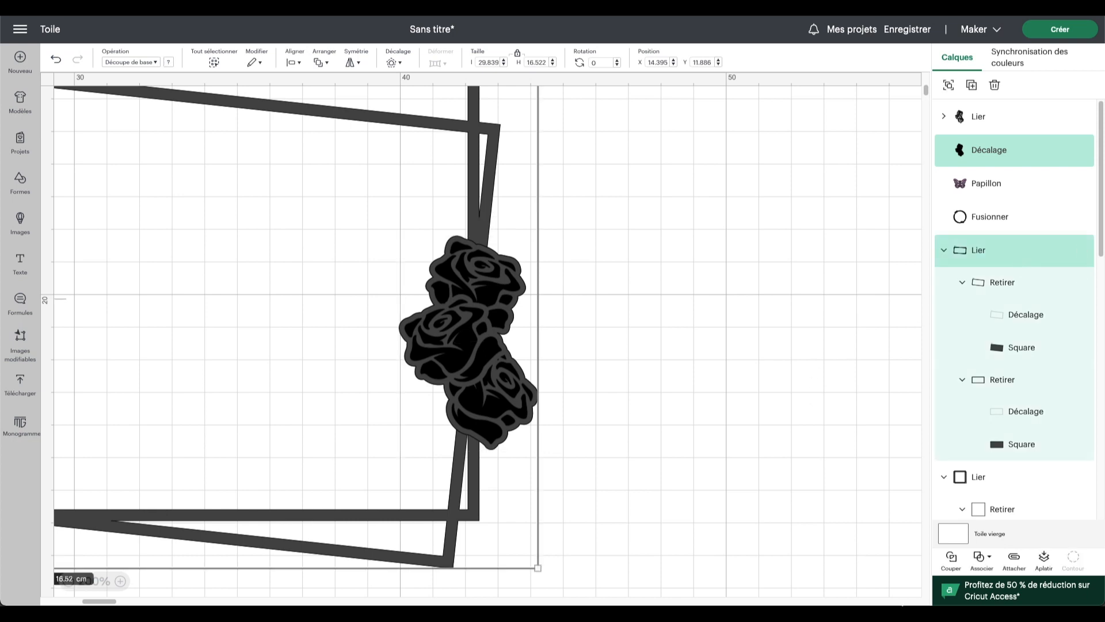
left_click(995, 558)
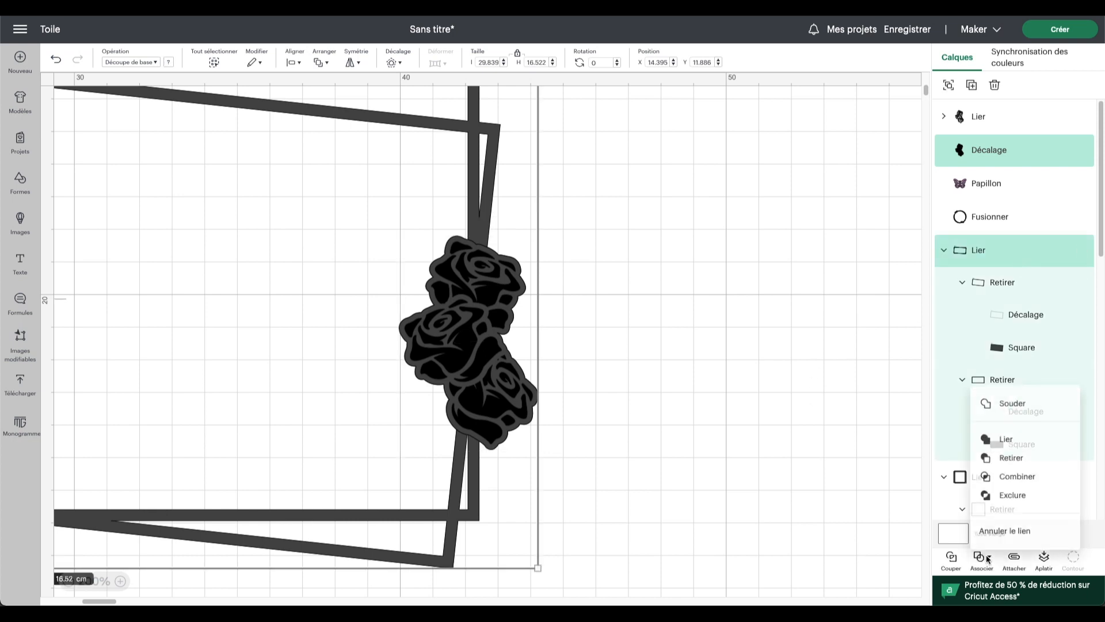
left_click(1003, 450)
Step: Unite the cut-out rectangular frame with the three-rose cluster using Lier and move the result to free canvas space
left_click_drag(556, 411, 410, 327)
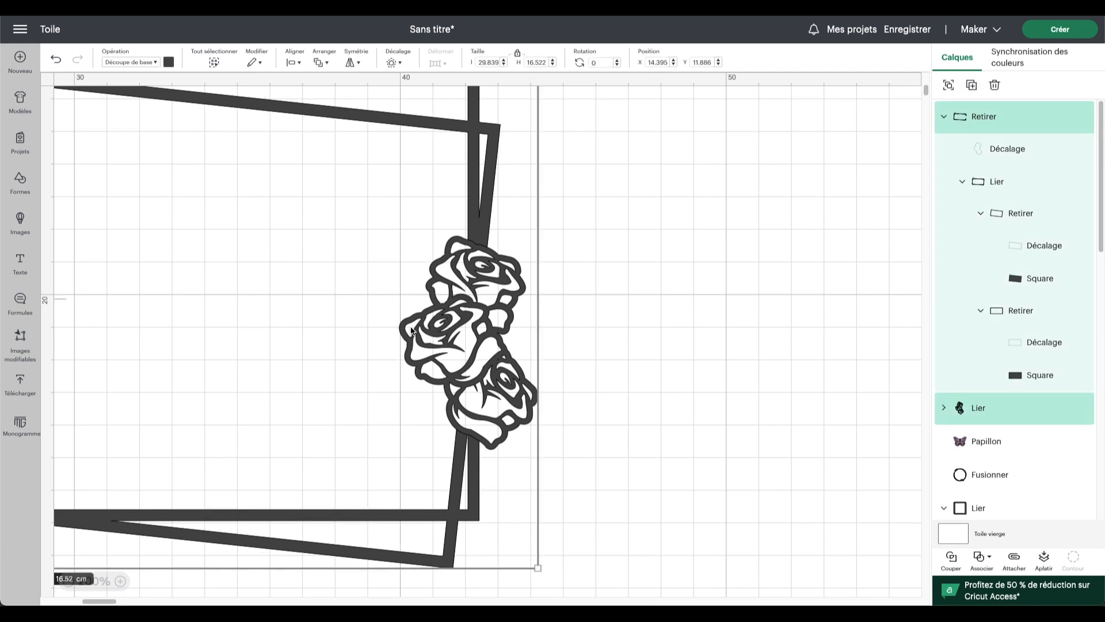
left_click(980, 561)
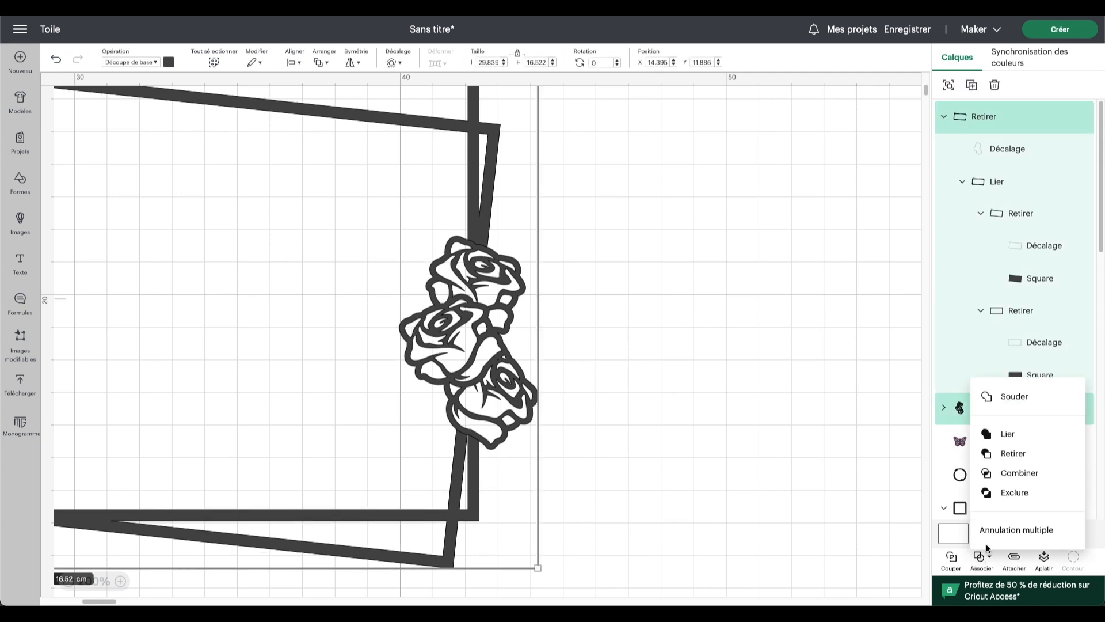
left_click(985, 434)
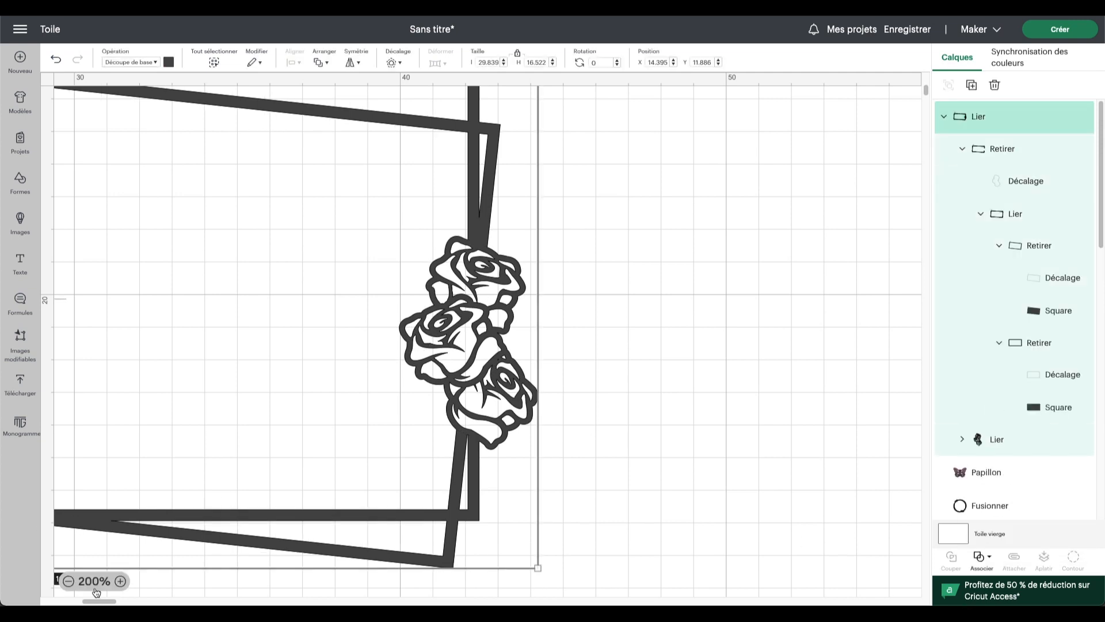
left_click(95, 583)
left_click_drag(190, 424, 411, 462)
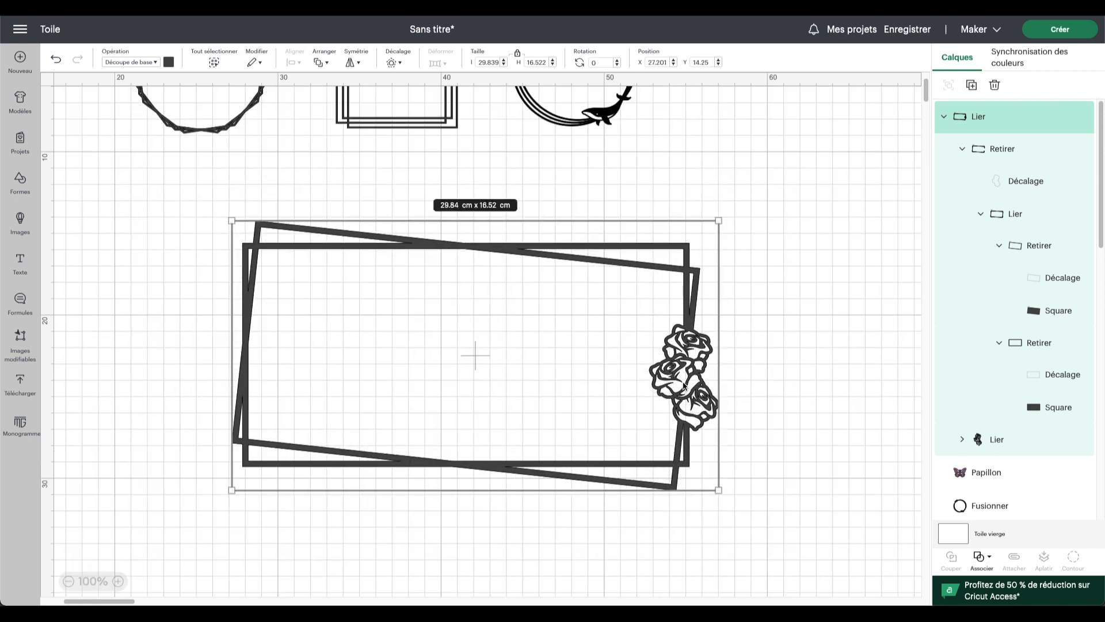
scroll(615, 387, "left", 5)
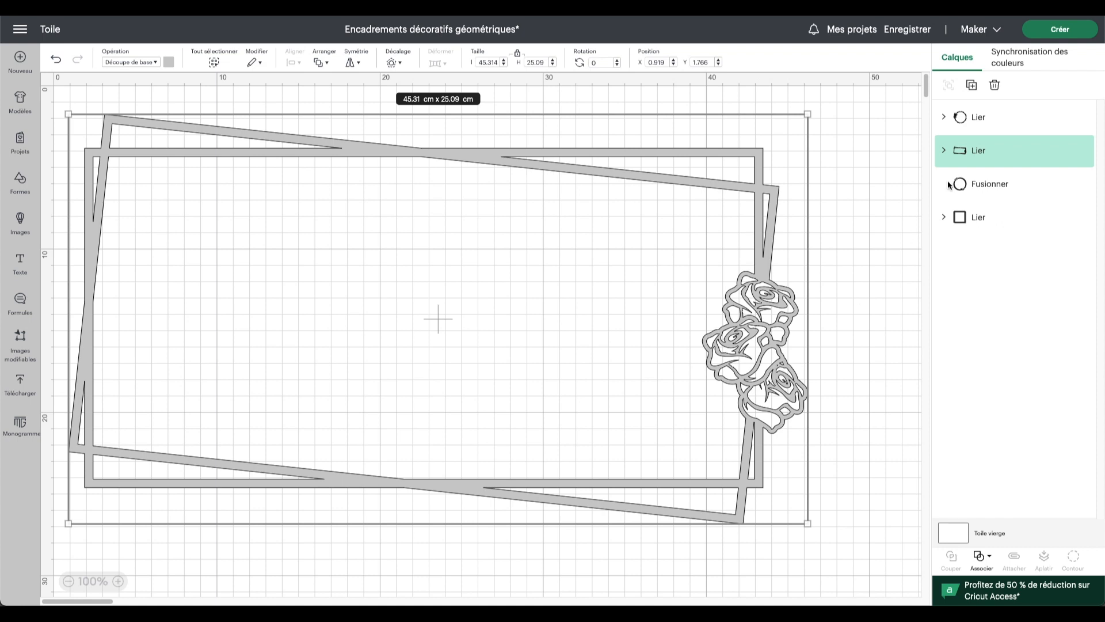
Step: Merge the nested layers of the grey rose frame into a single Fusionner layer
left_click(944, 151)
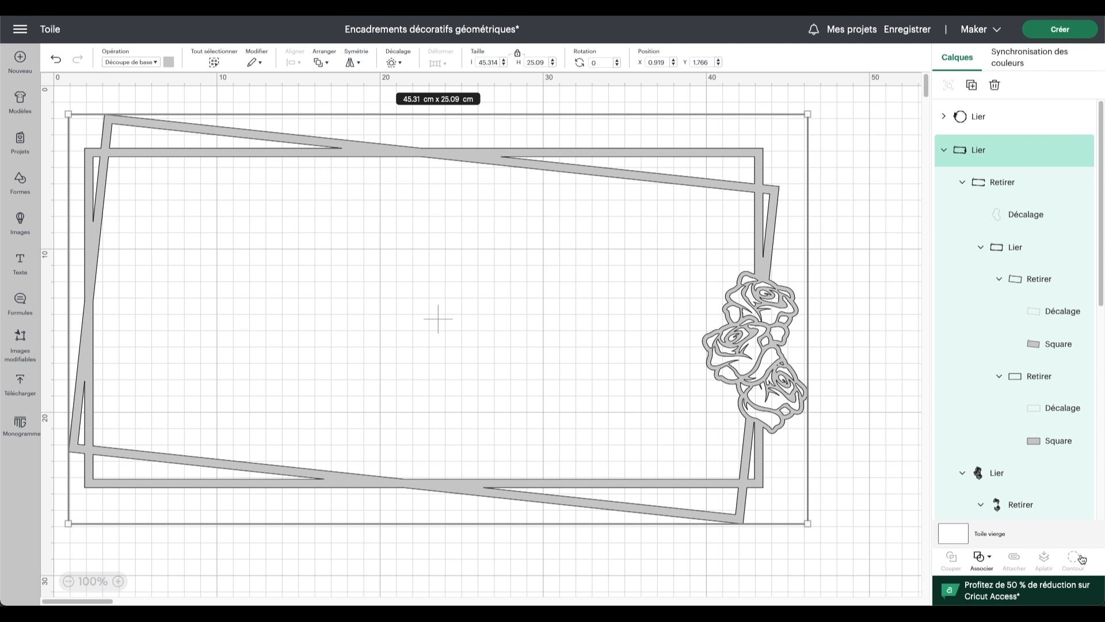
left_click(992, 563)
left_click(997, 530)
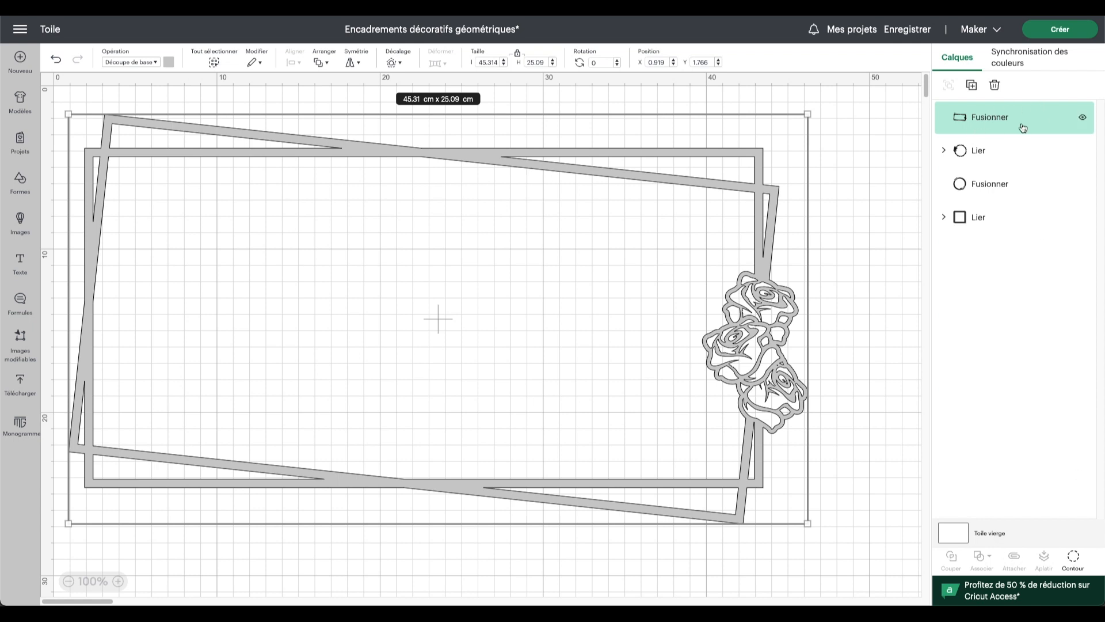
Step: Hide a tiny leftover contour near the end of the merged rose frame's contour list
left_click(1072, 558)
scroll(760, 344, "down", 10)
scroll(761, 343, "down", 5)
left_click(752, 289)
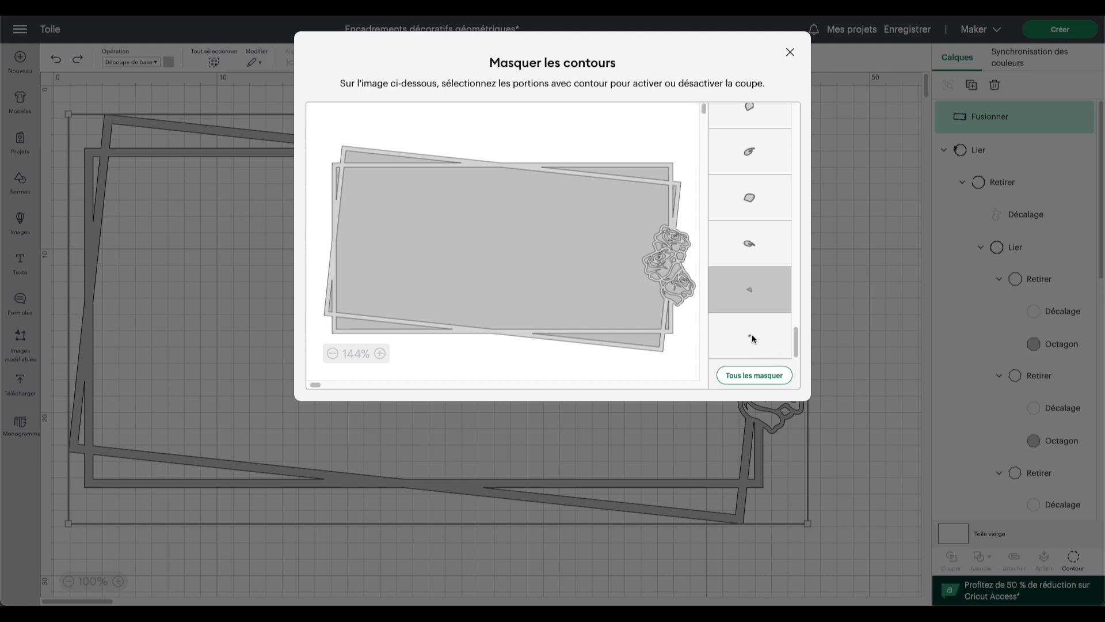
left_click(789, 51)
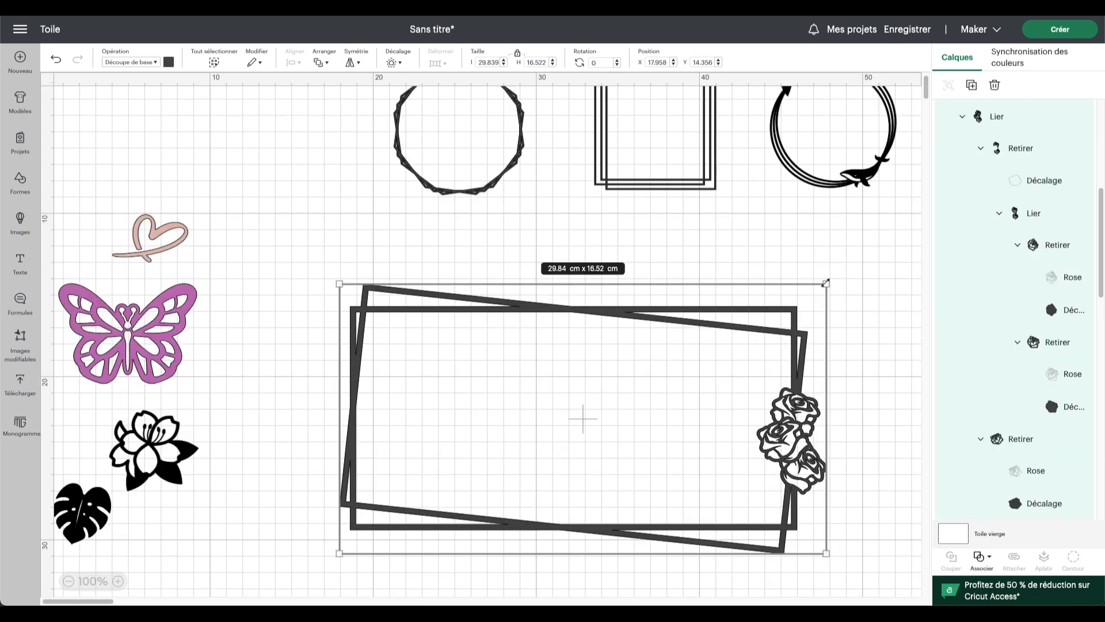
Step: Shrink the rose frame to about 15.8 × 8.8 cm and enlarge the octagon frame to about 17.4 cm in the cleared space
left_click_drag(826, 279, 287, 80)
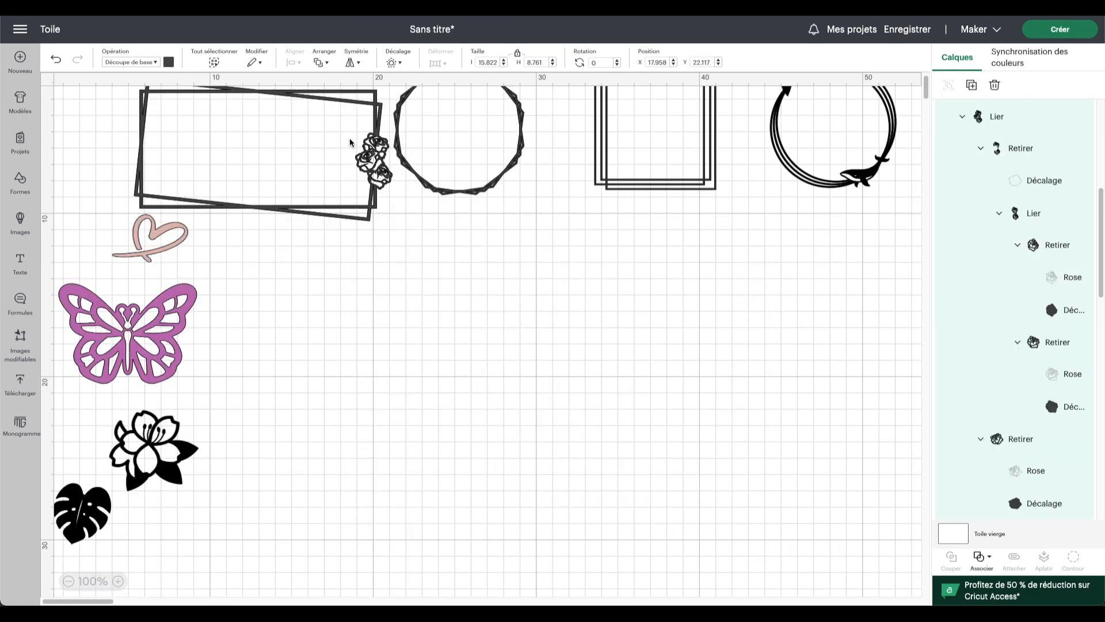
left_click_drag(484, 187, 523, 505)
scroll(558, 395, "down", 1)
left_click_drag(553, 359, 698, 228)
scroll(151, 364, "up", 1)
Step: Place the butterfly, about 4.65 × 3.37 cm and rotated 33.3°, on the octagon frame's upper-left edge with the reduced hibiscus just below it
left_click_drag(132, 373, 437, 353)
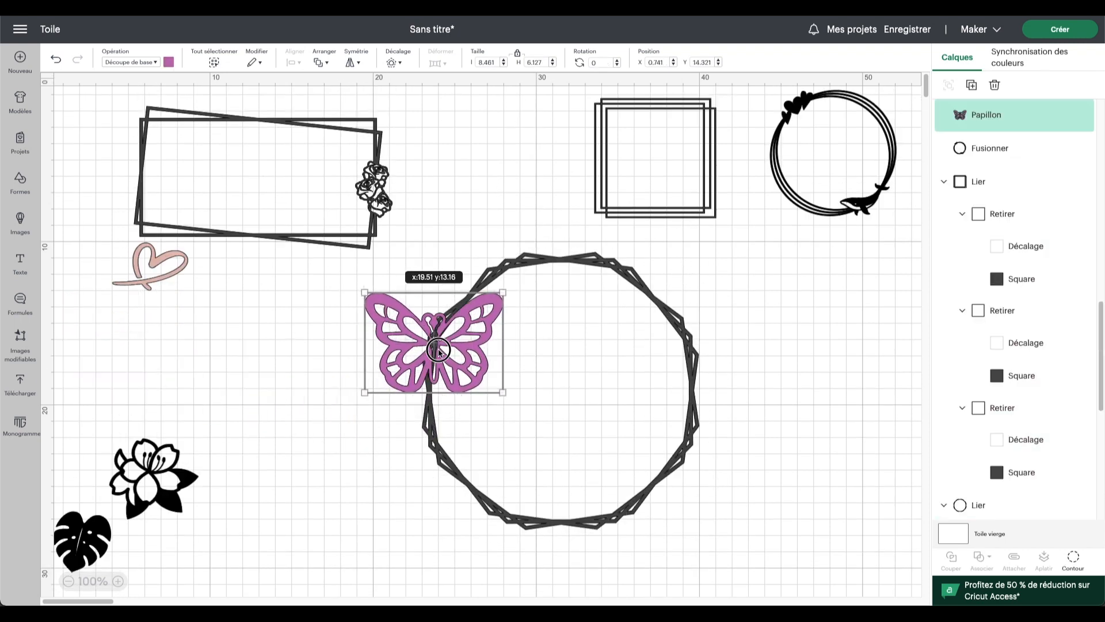
left_click_drag(509, 291, 518, 338)
left_click_drag(464, 422, 431, 338)
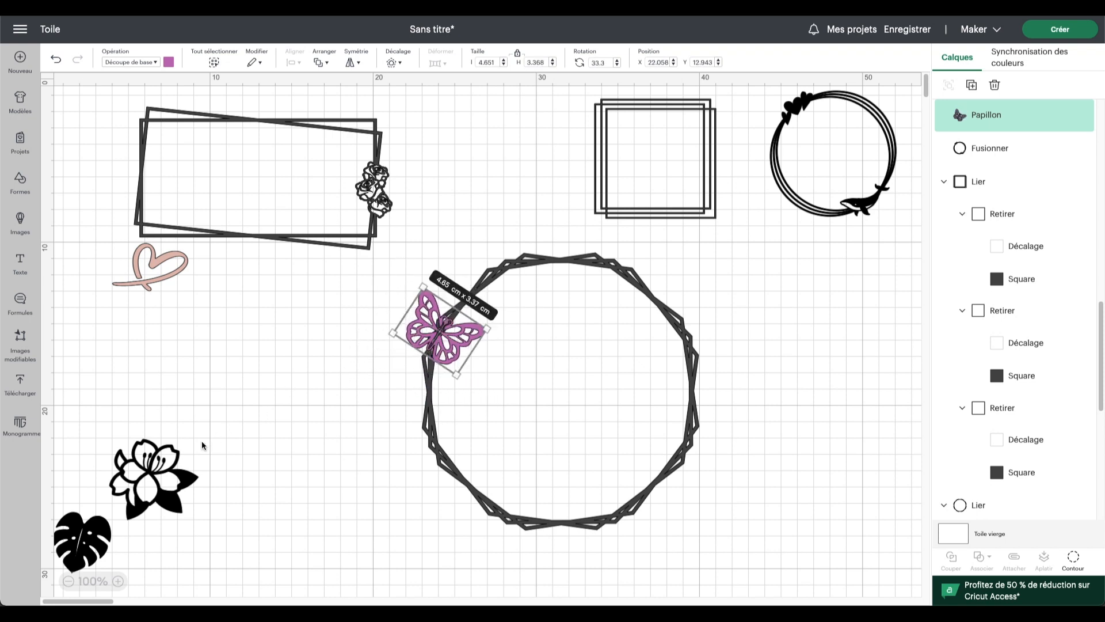
left_click_drag(134, 481, 404, 383)
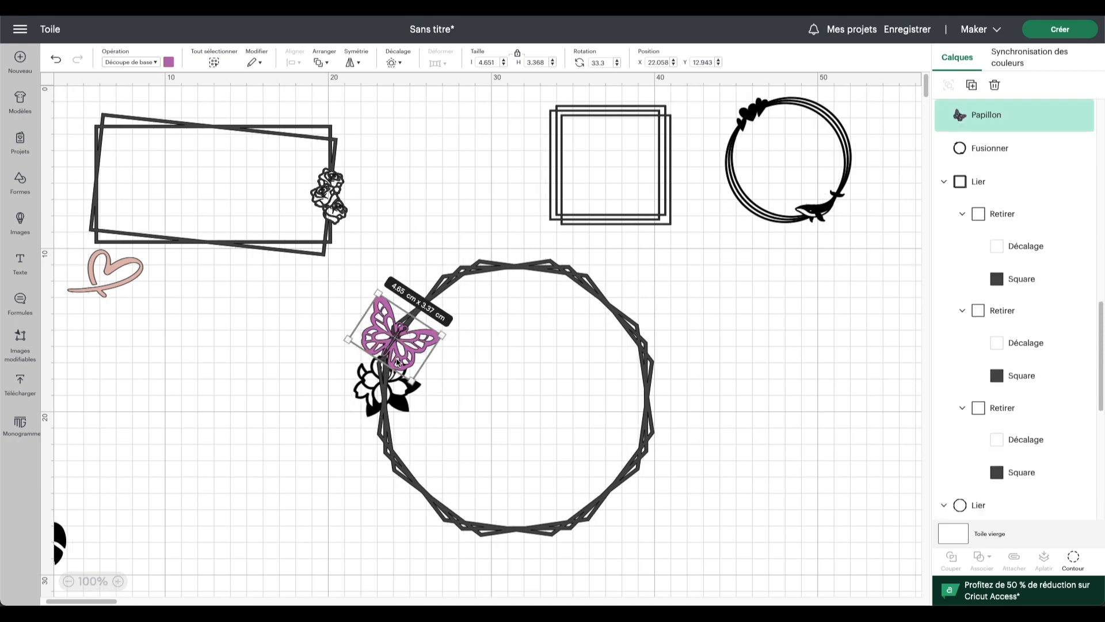
Step: Send the octagon frame behind all other layers and hide it
left_click(589, 287)
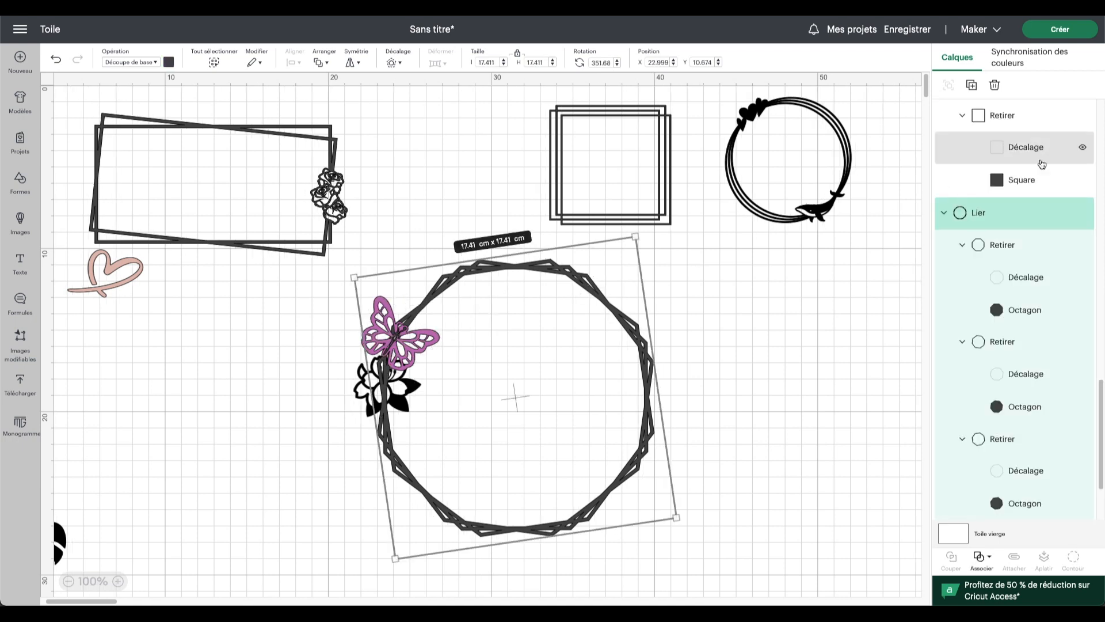
left_click(320, 63)
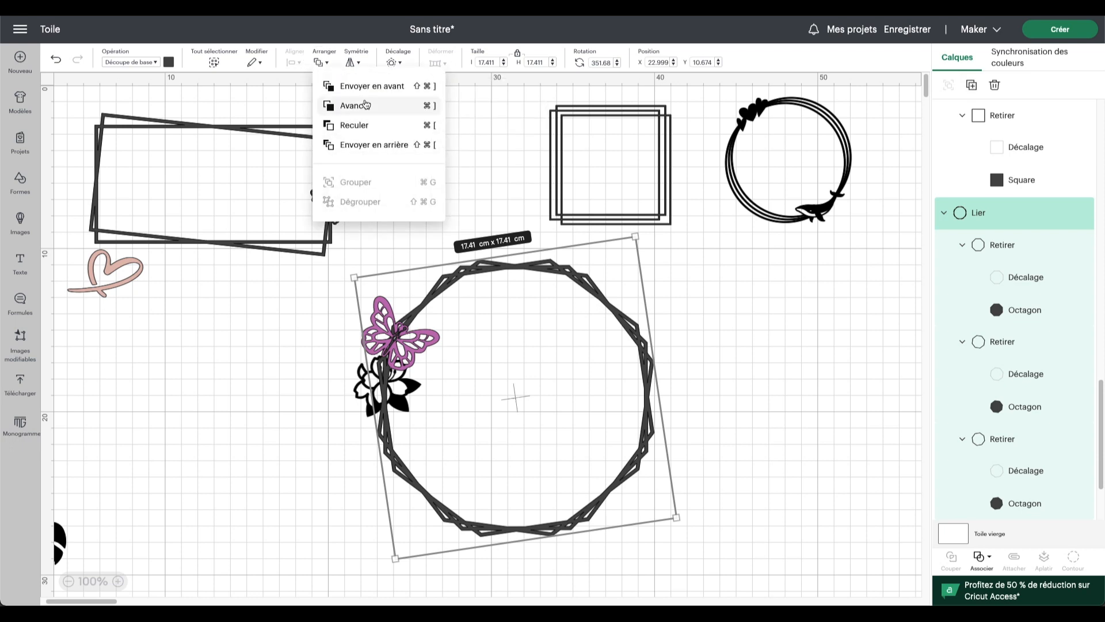
left_click(353, 144)
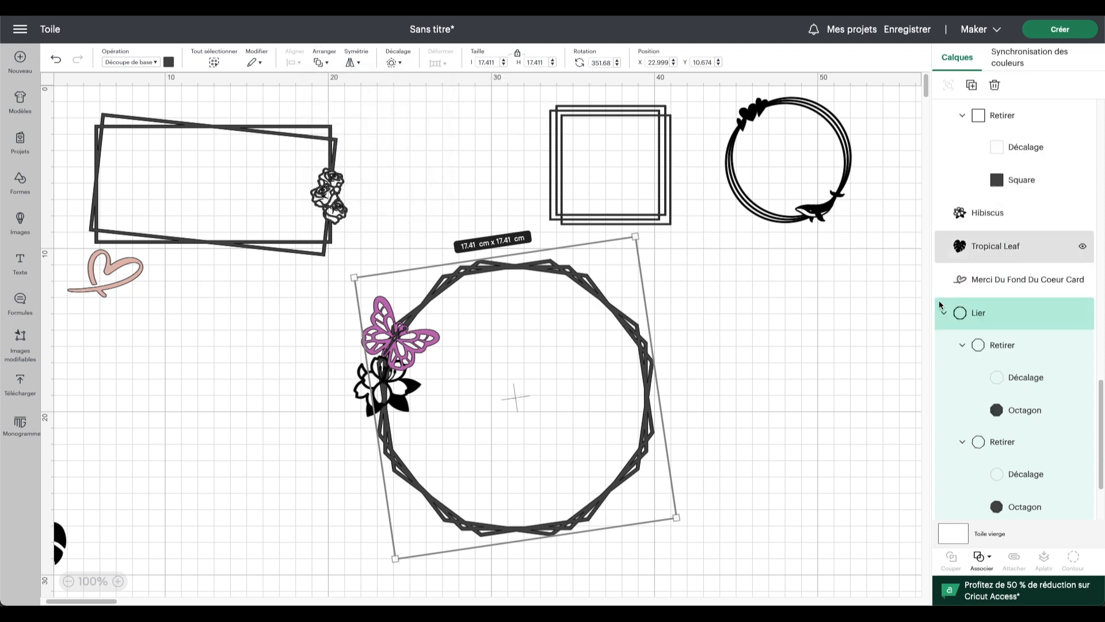
left_click(1082, 312)
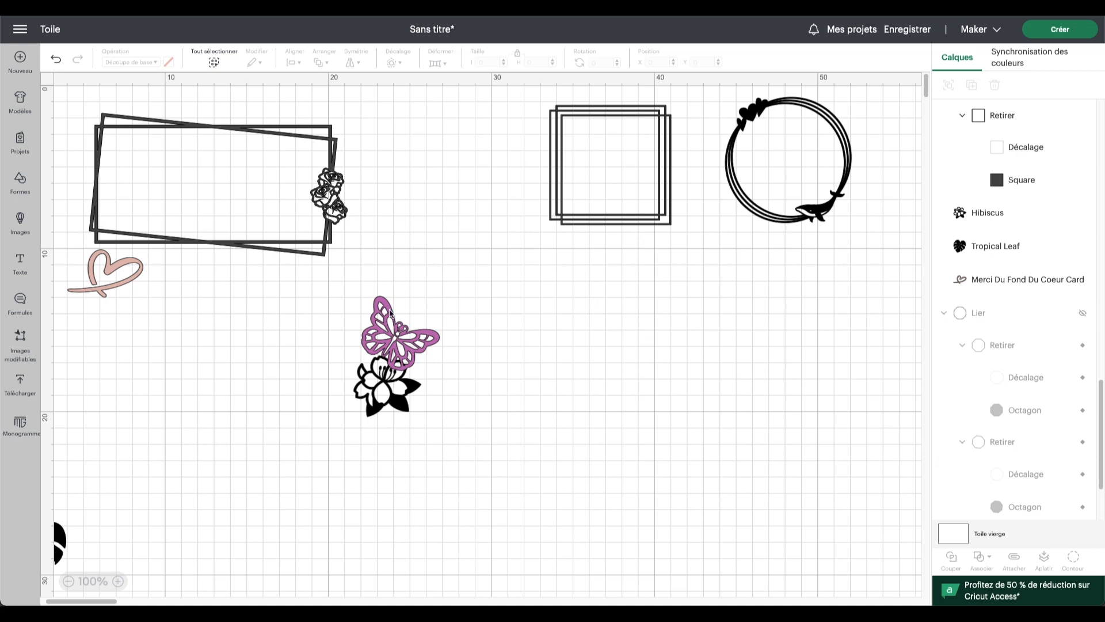
Step: Create a 0 cm Décalage of the butterfly and hide all its inner contours to form a solid silhouette
left_click(415, 340)
left_click(394, 62)
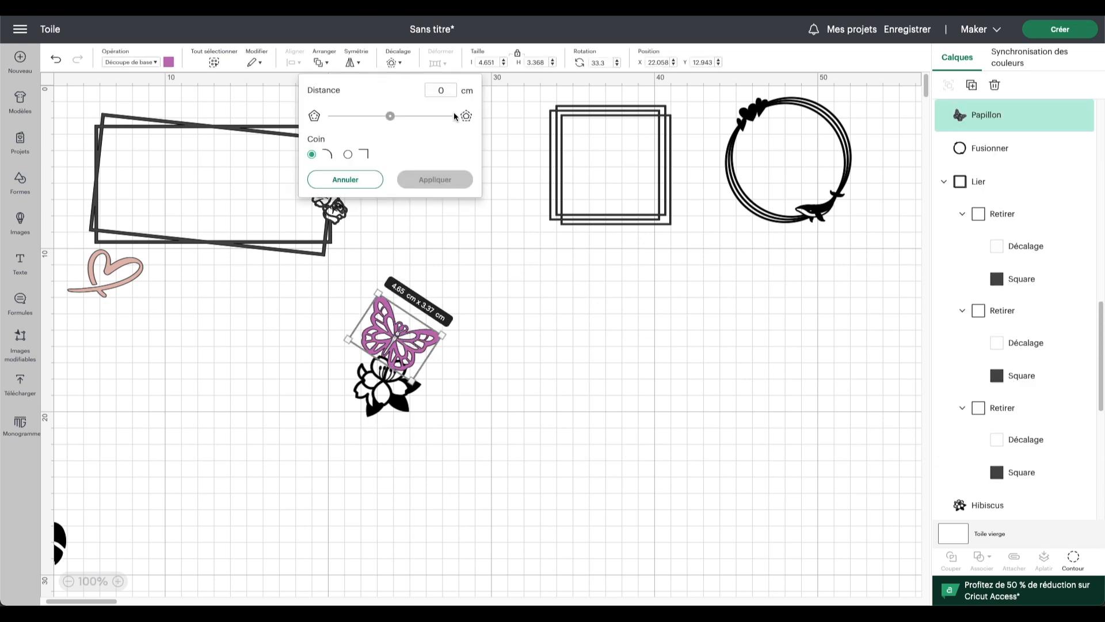
left_click(437, 179)
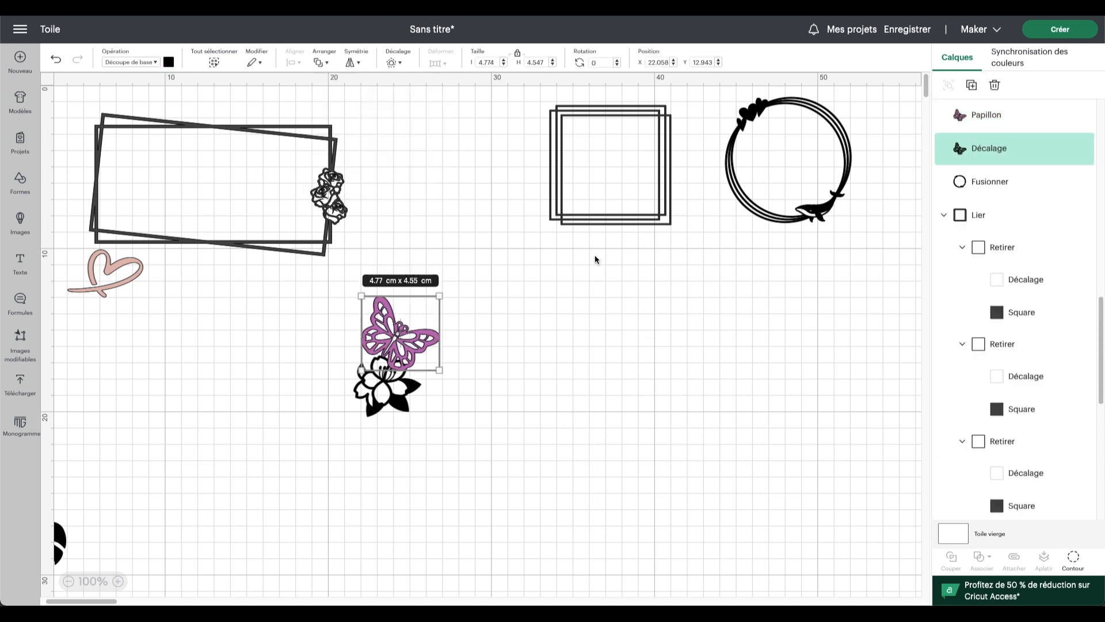
left_click(1073, 556)
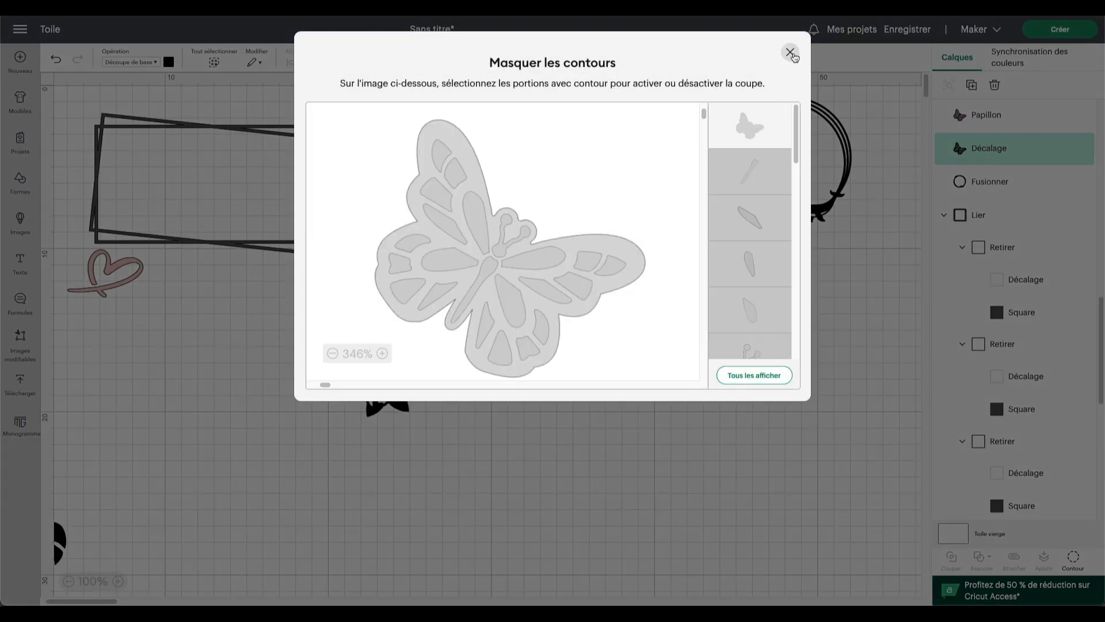
left_click(790, 52)
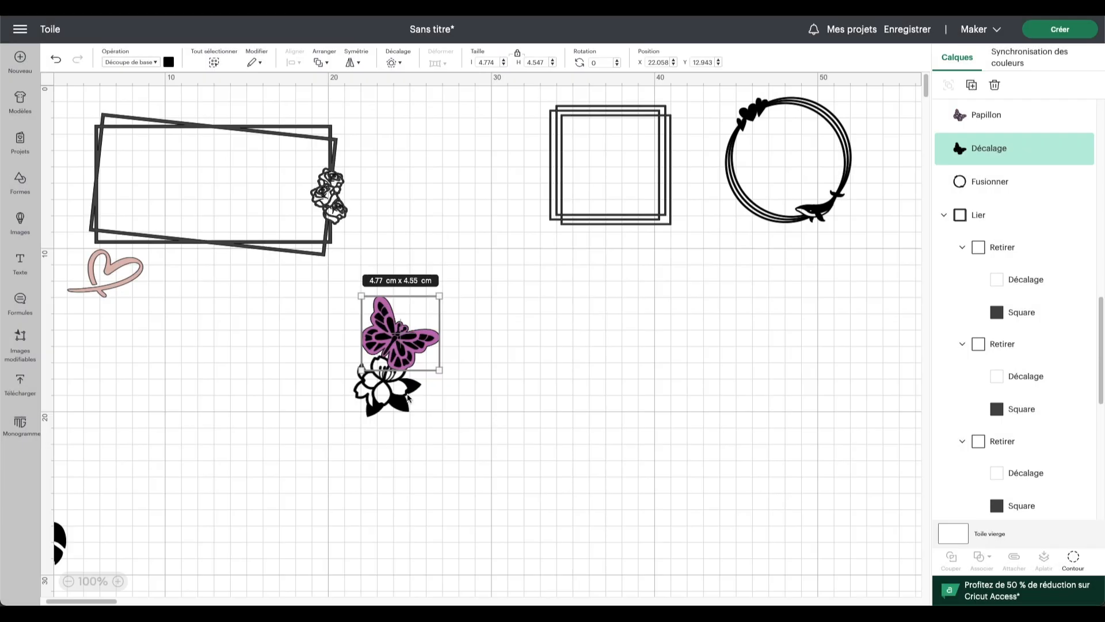
Step: Subtract the butterfly's solid silhouette from the hibiscus with Retirer
left_click(401, 403, "shift")
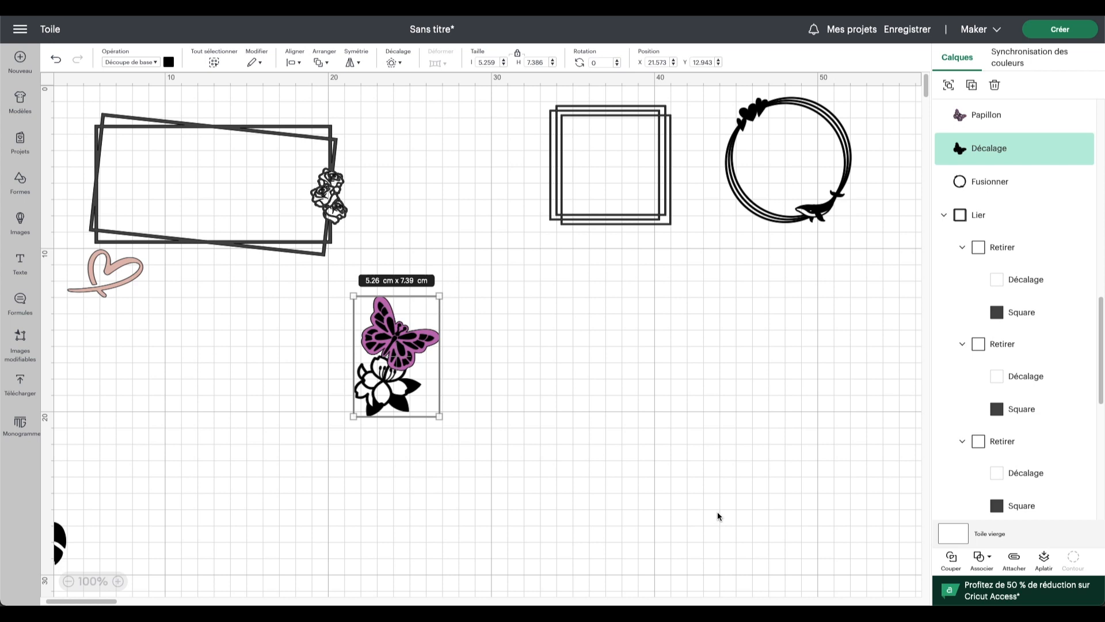
left_click(979, 557)
left_click(994, 488)
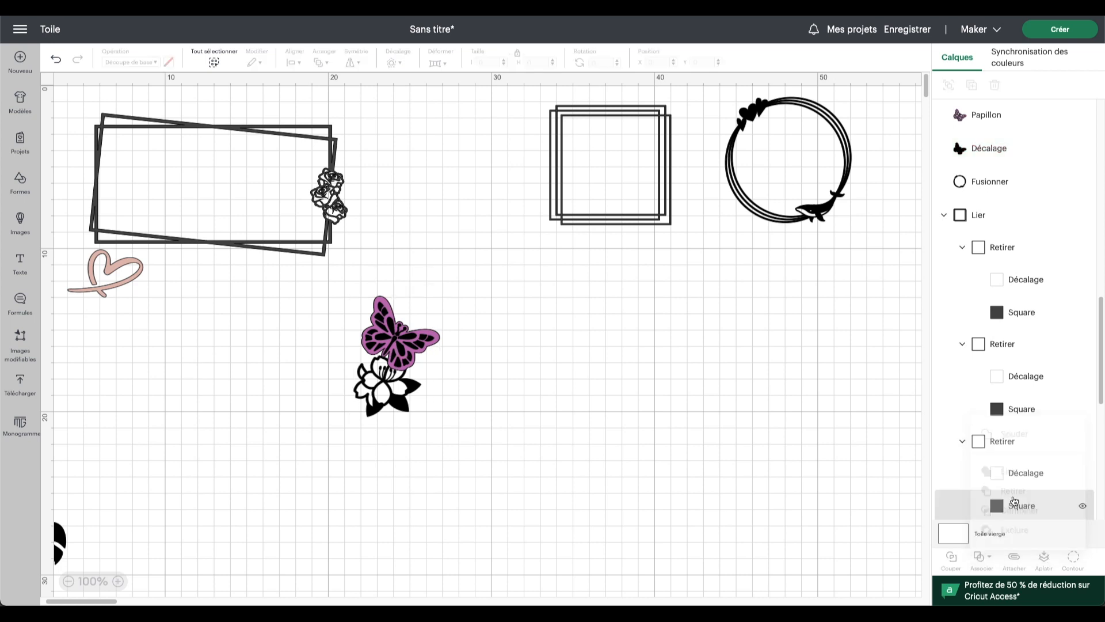
Step: Unite the trimmed hibiscus with the butterfly using Lier
left_click_drag(321, 292, 453, 456)
left_click(994, 562)
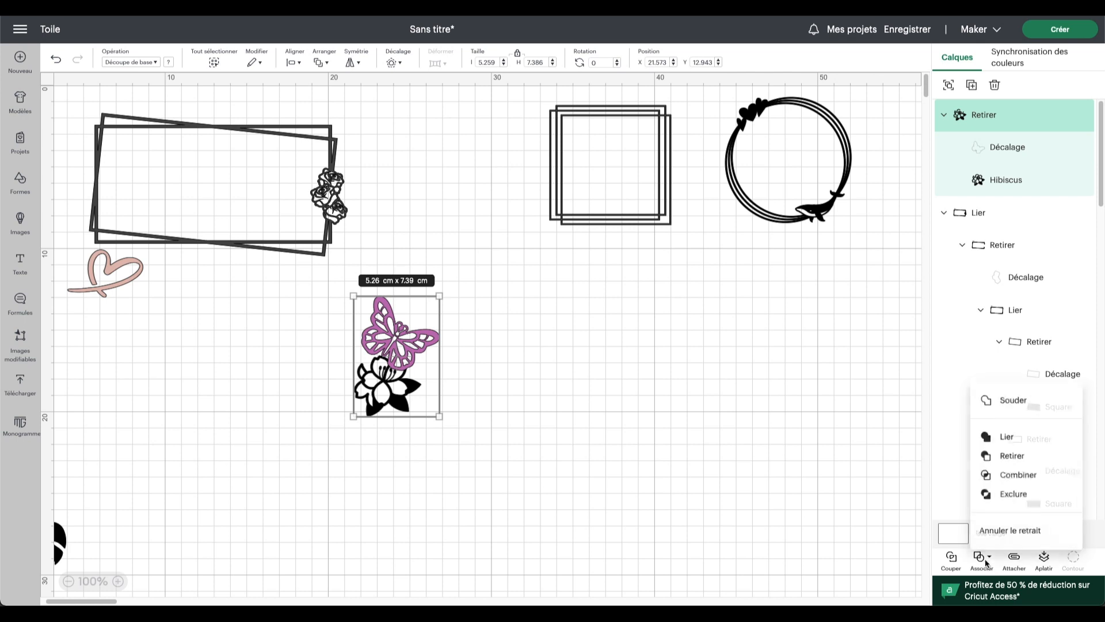
left_click(1006, 452)
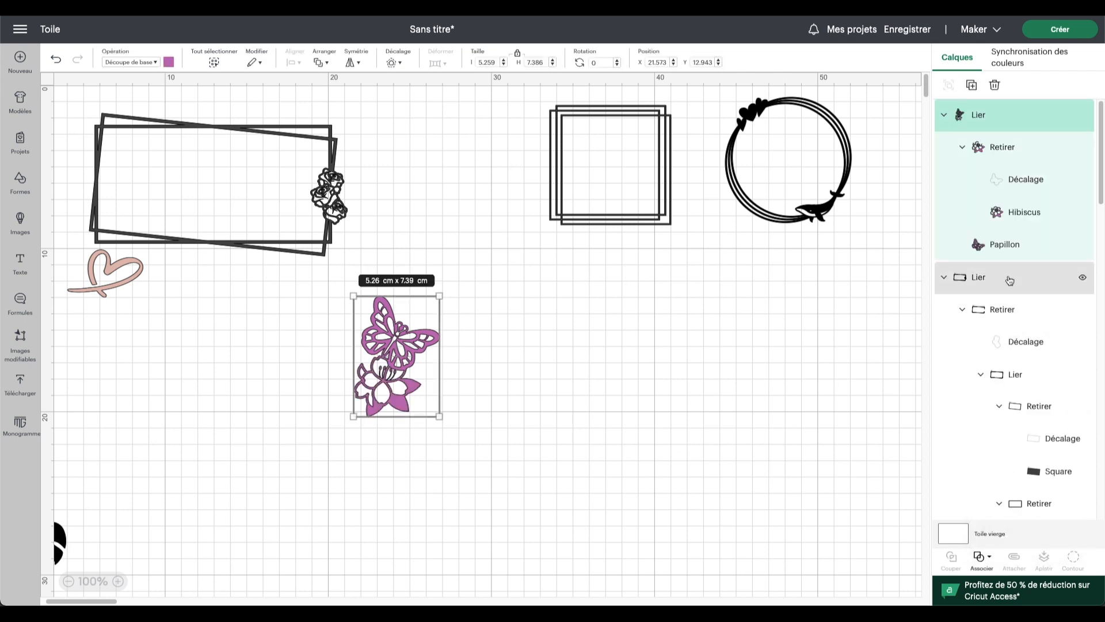
Step: Show the hidden octagon frame again behind the united butterfly and hibiscus
scroll(1009, 280, "down", 10)
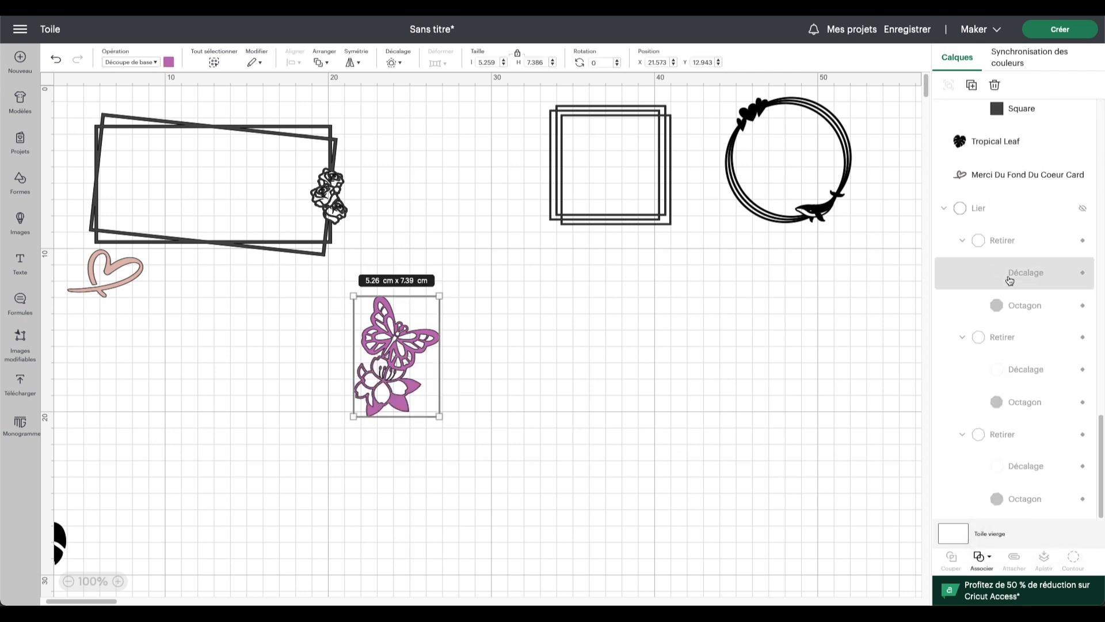
left_click(1082, 208)
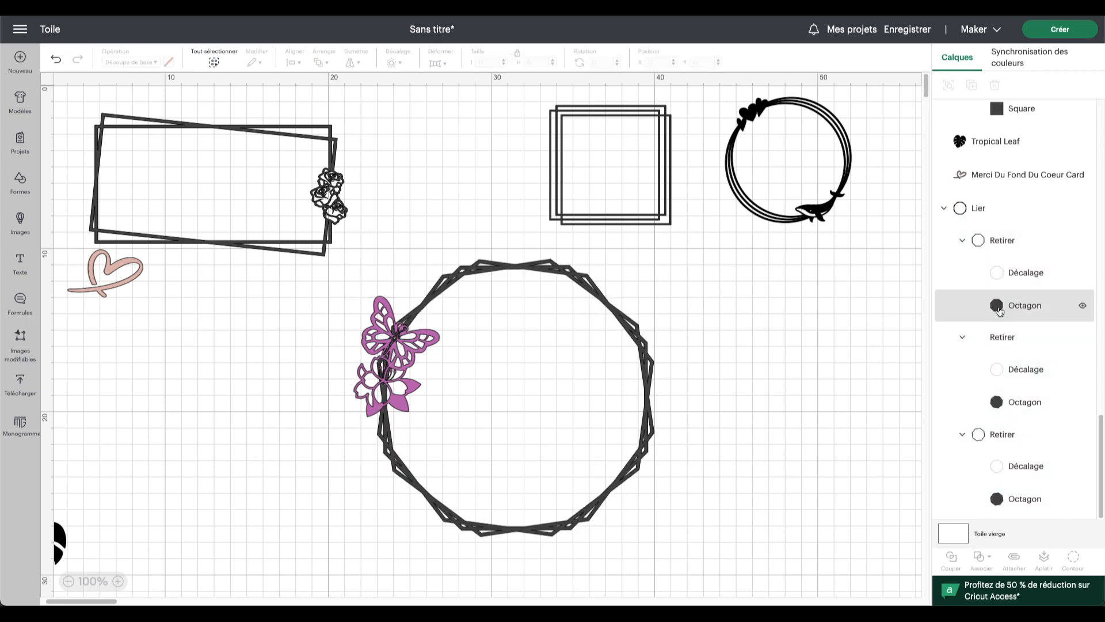
scroll(1000, 310, "up", 10)
Step: Create a 0 cm Décalage of the united butterfly and hibiscus and hide all its inner contours to form a solid silhouette
left_click(372, 300)
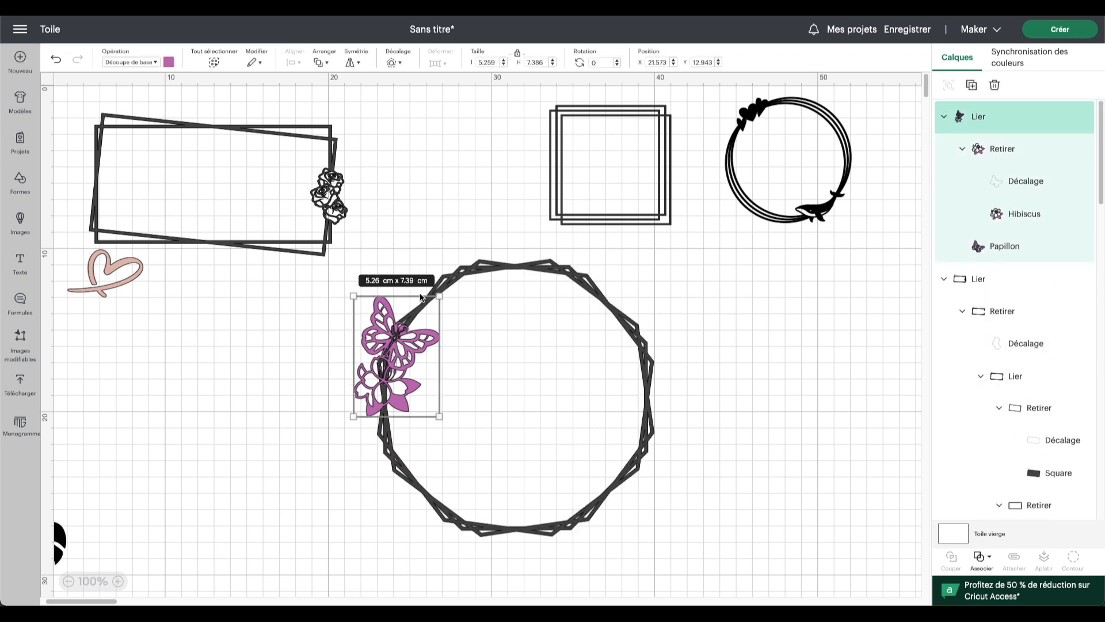
left_click(396, 63)
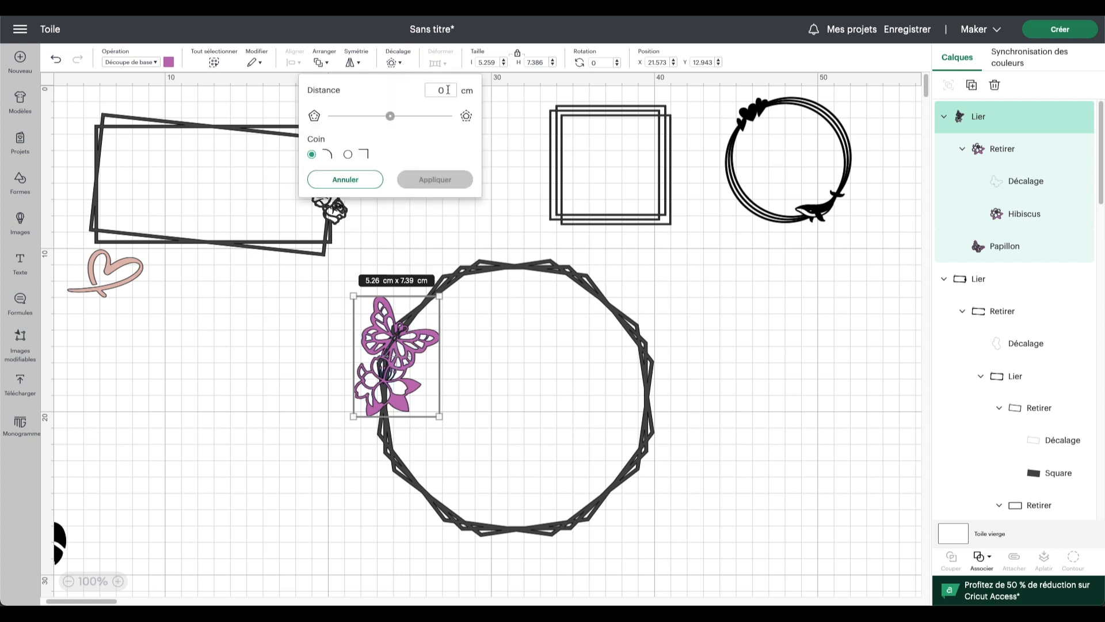
left_click(441, 183)
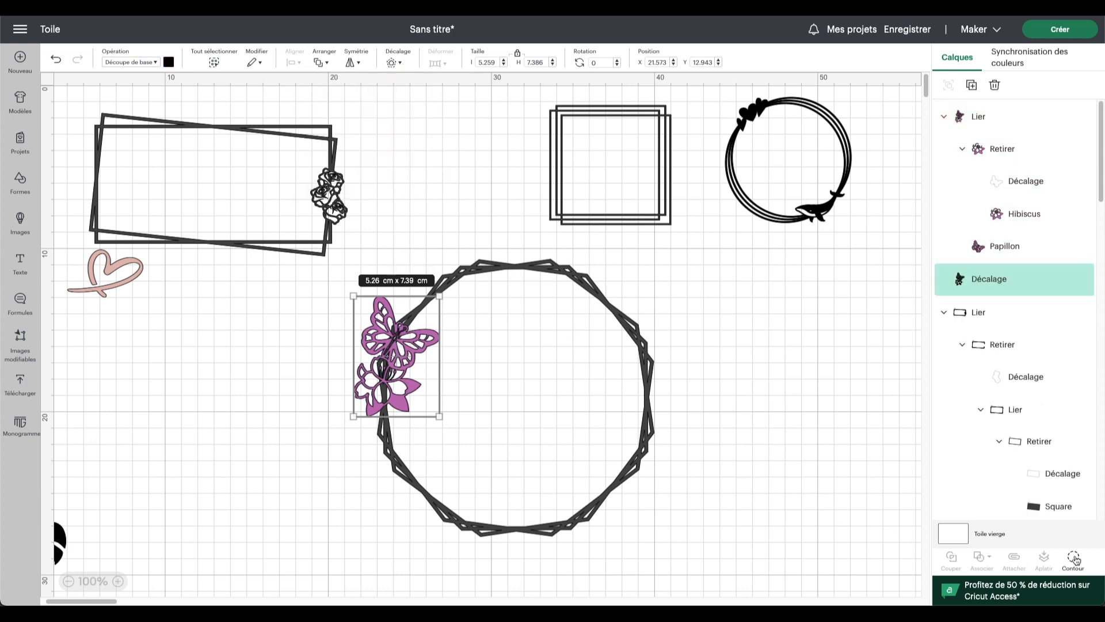
left_click(1073, 557)
left_click(754, 375)
left_click(790, 52)
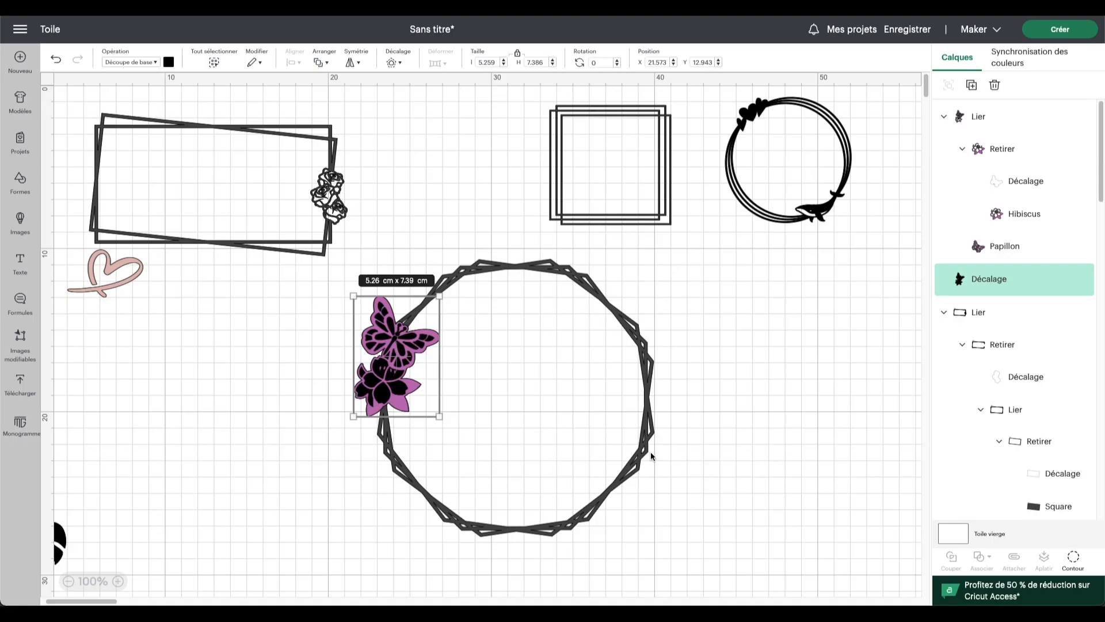
Step: Subtract the solid butterfly-and-hibiscus silhouette from the octagon frame with Retirer
left_click(625, 475, "shift")
left_click(985, 558)
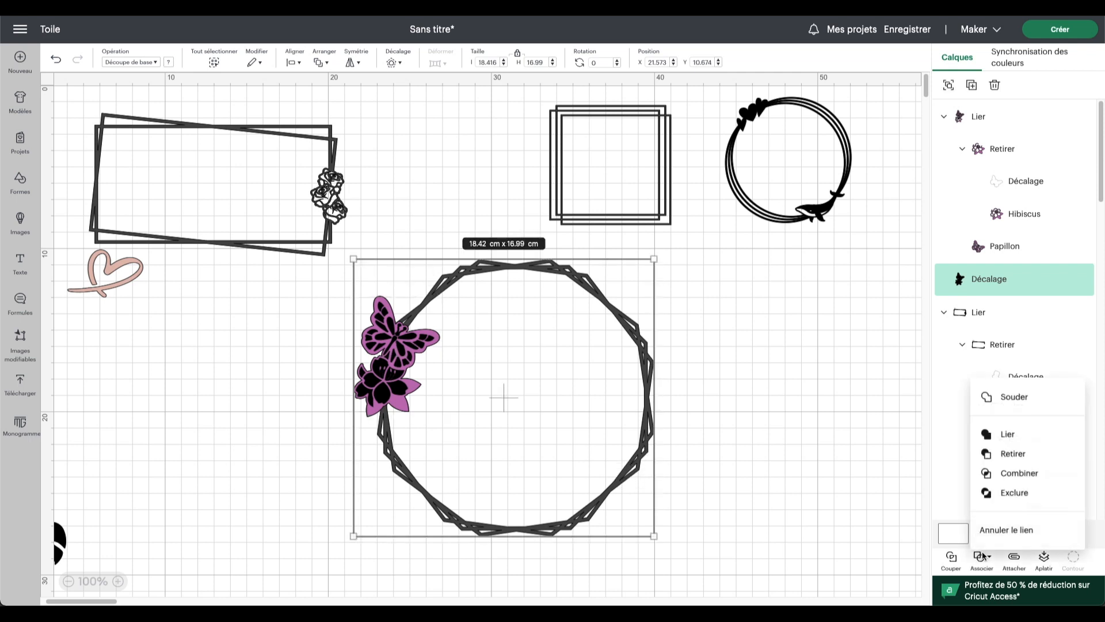
left_click(999, 454)
Step: Unite the cut-out octagon frame with the butterfly and hibiscus motif using Lier
left_click_drag(323, 298, 467, 467)
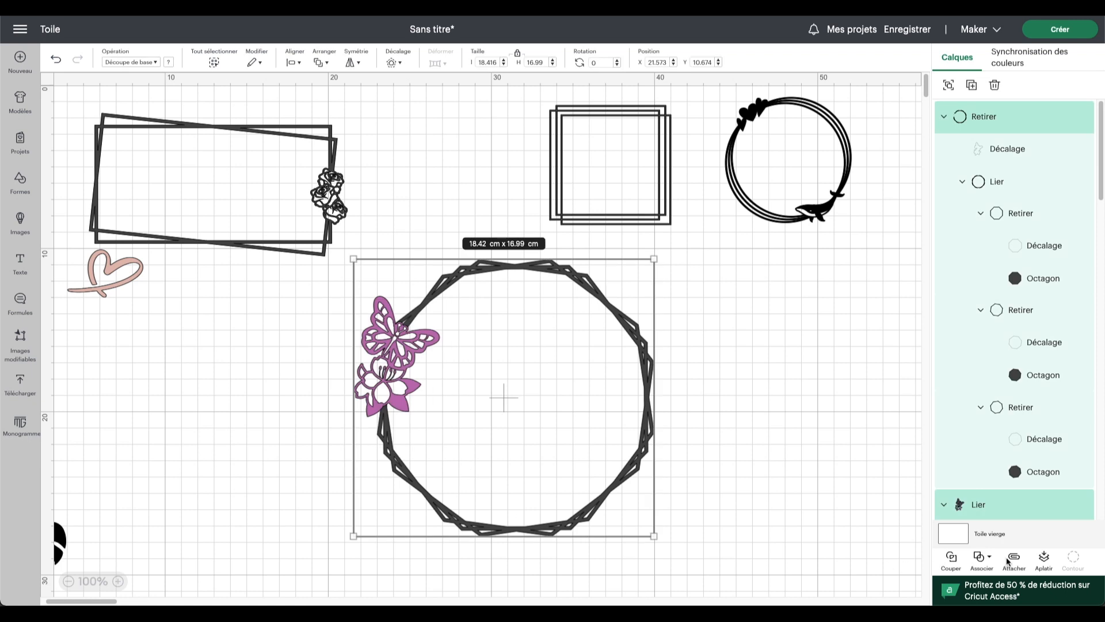
left_click(982, 557)
left_click(986, 434)
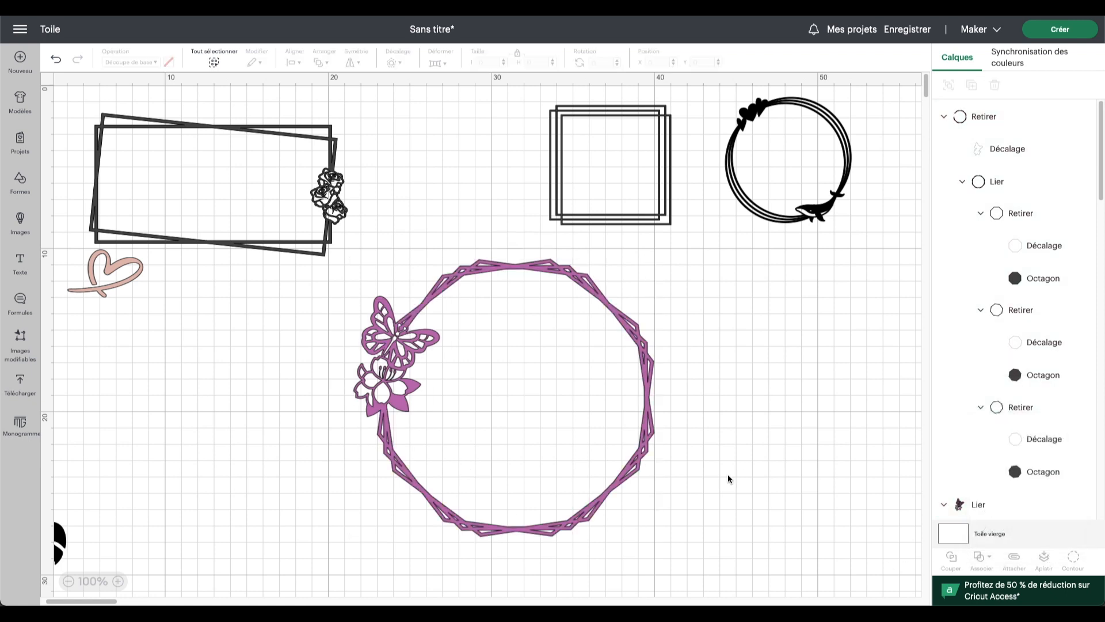
Step: Recolour the united octagon frame with its butterfly and hibiscus light grey
left_click(169, 62)
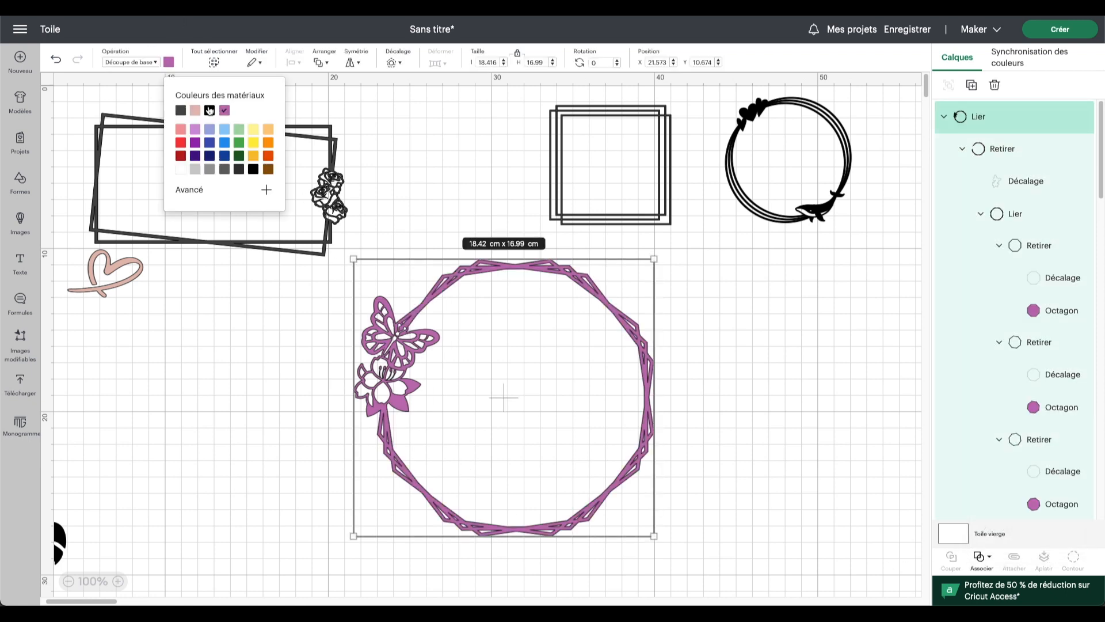
left_click(195, 169)
left_click(256, 227)
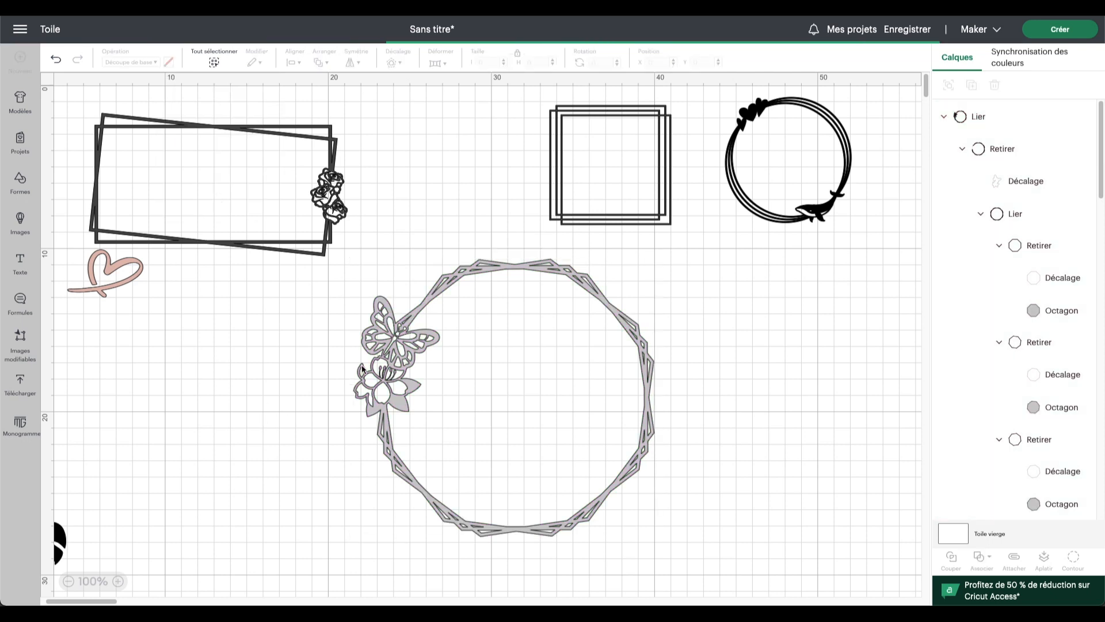